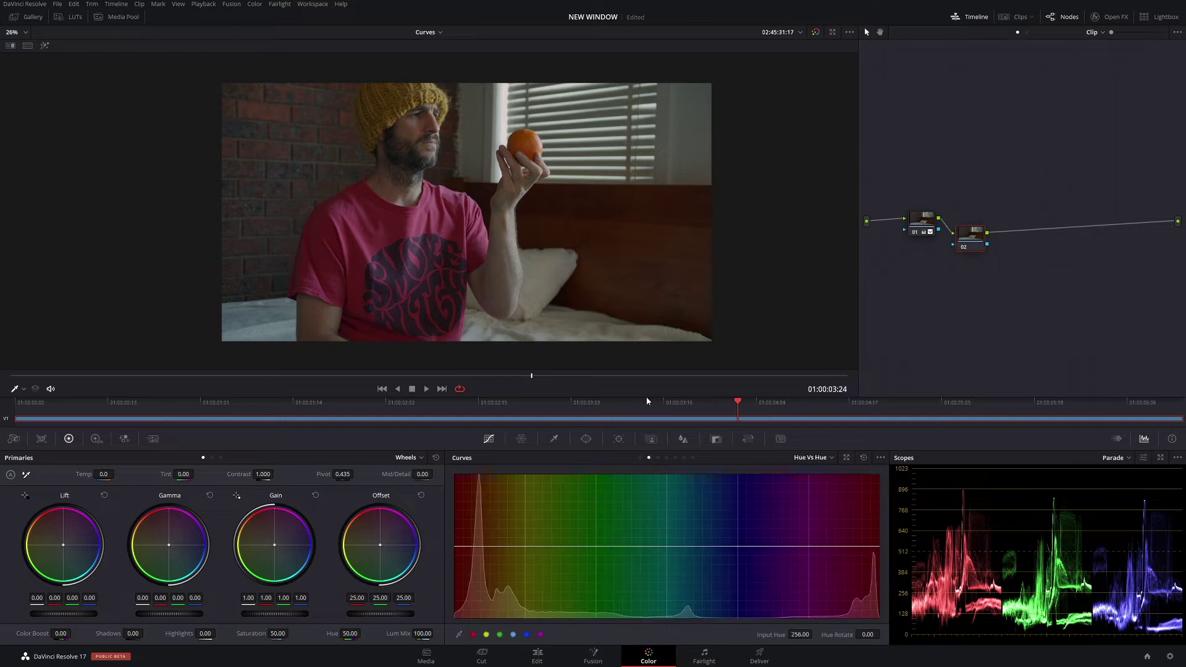
Align node 02 with node 01, view node 01's grade, and go to frame 01:00:03:15
drag(973, 221, 978, 204)
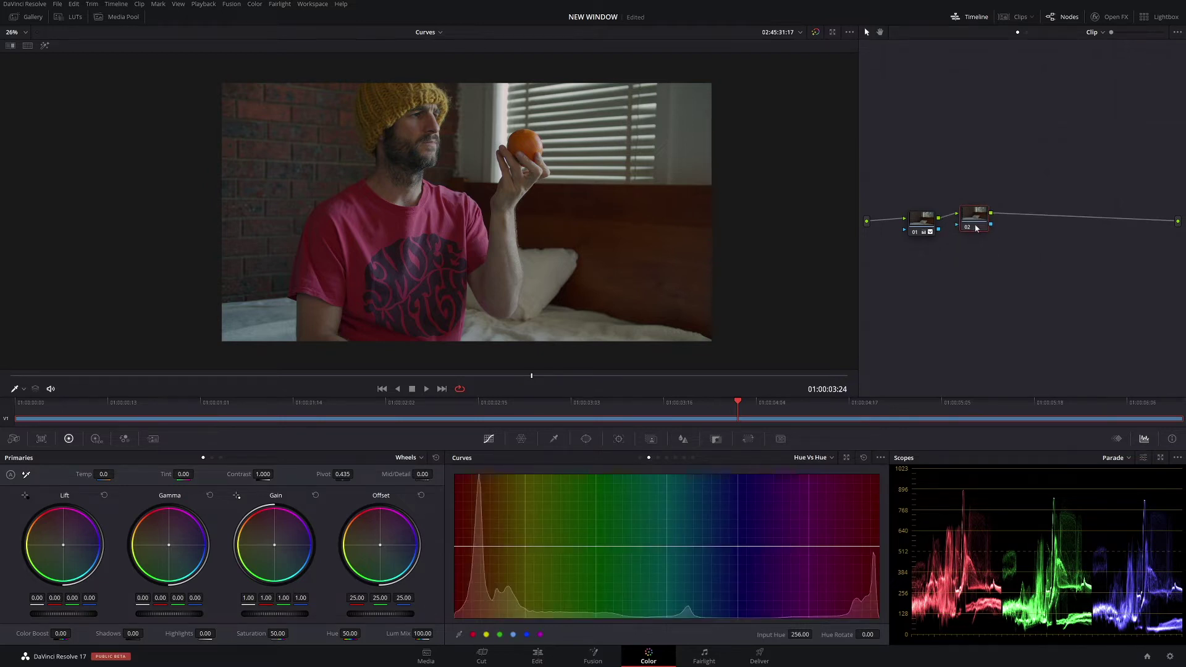
click(918, 224)
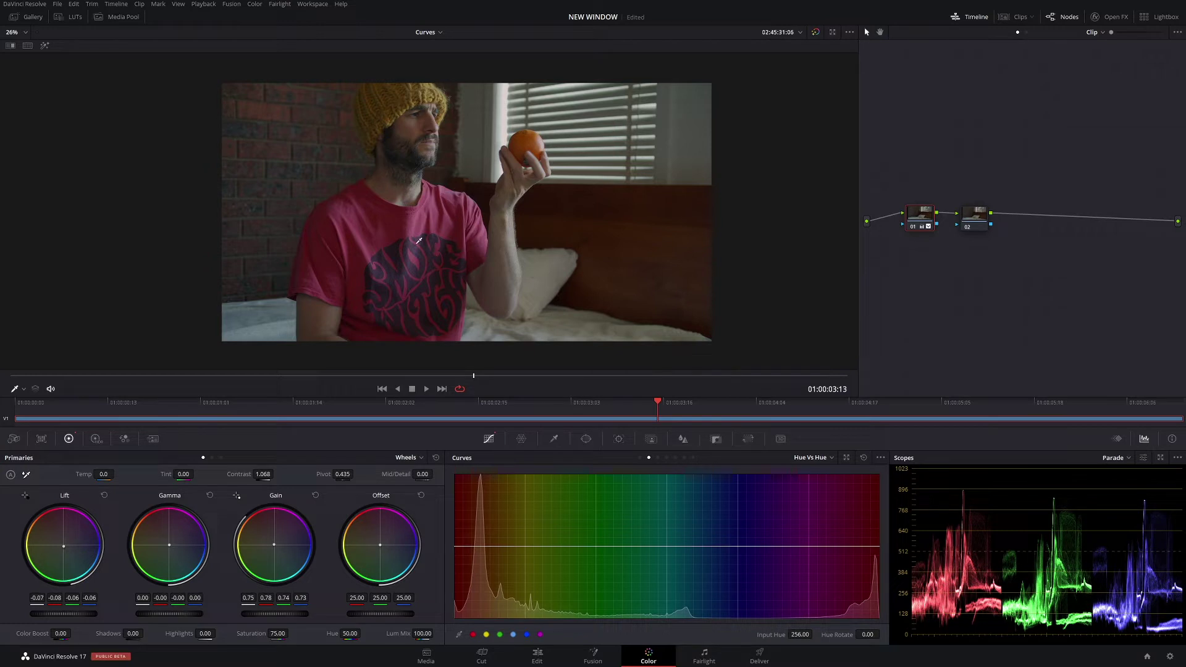
drag(576, 376, 341, 376)
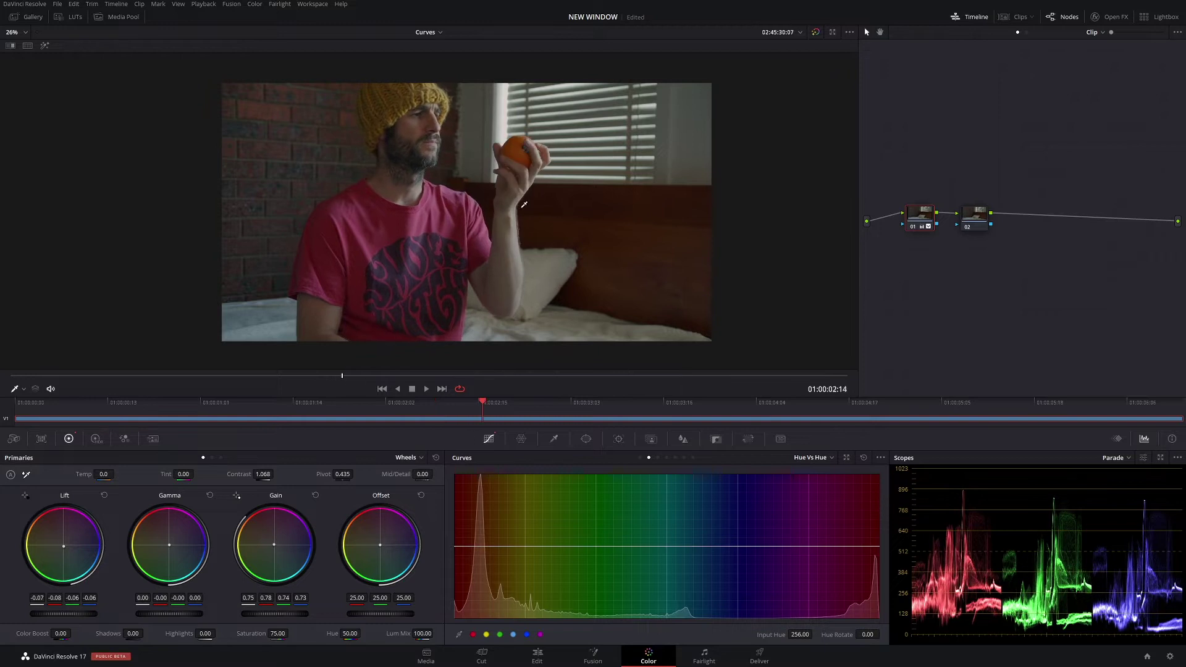
click(484, 376)
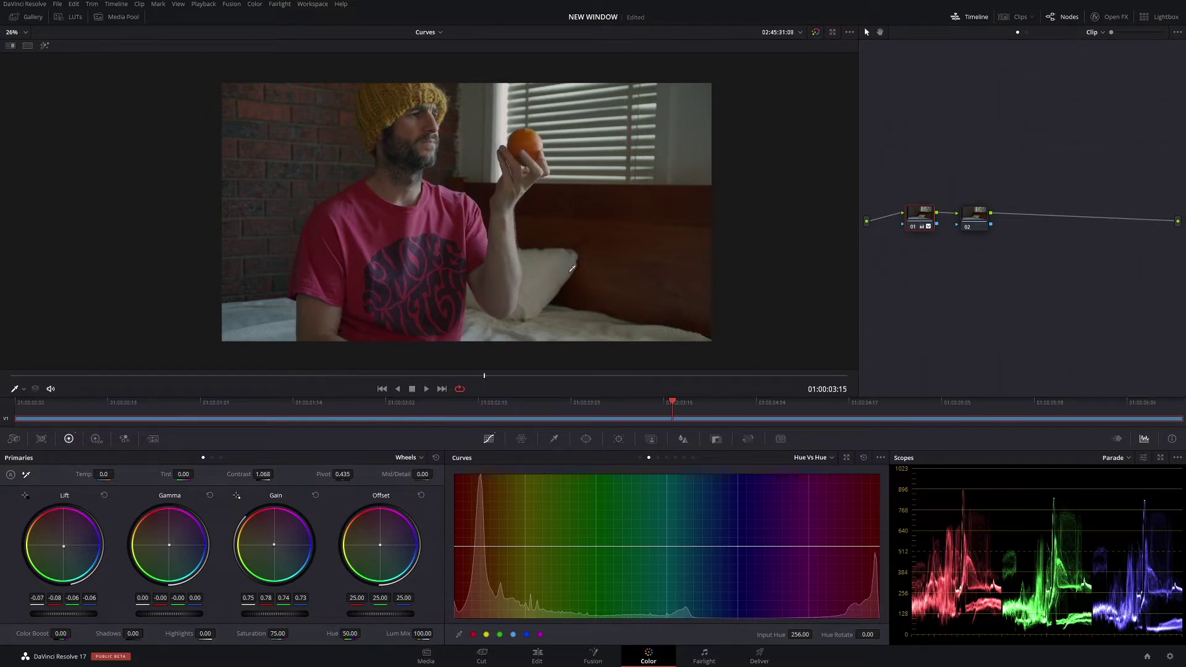
drag(973, 224, 974, 213)
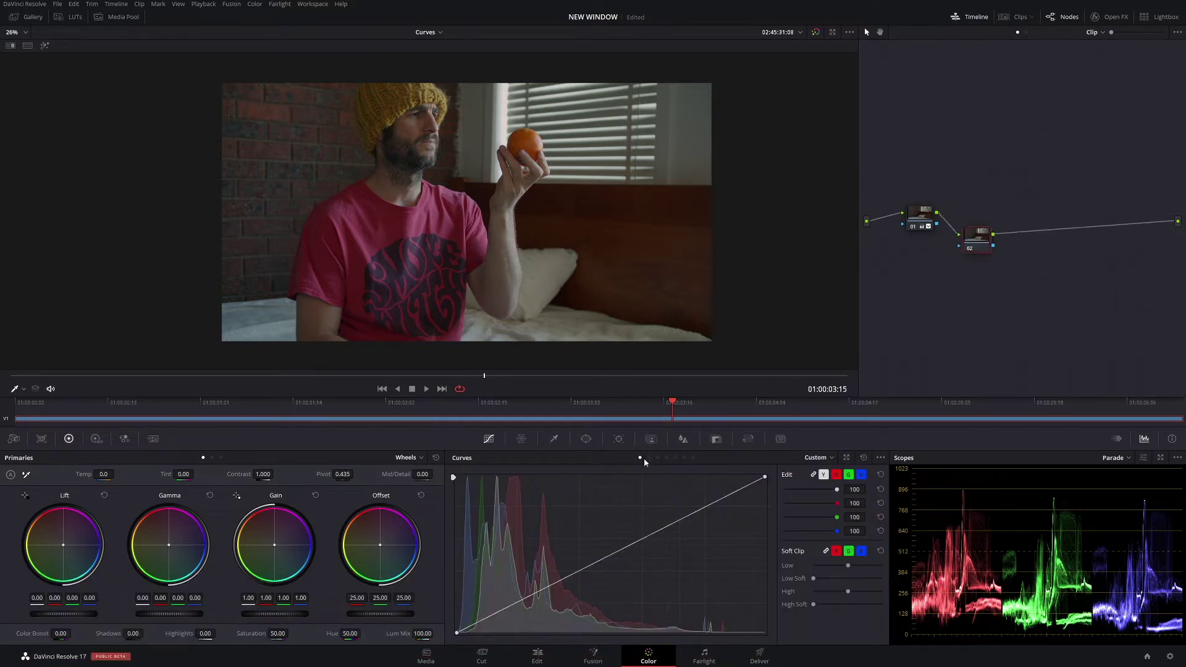
Cycle node 02's curve modes through Custom and the others, ending on Hue vs Hue
click(649, 458)
click(657, 458)
click(666, 458)
click(675, 458)
click(648, 458)
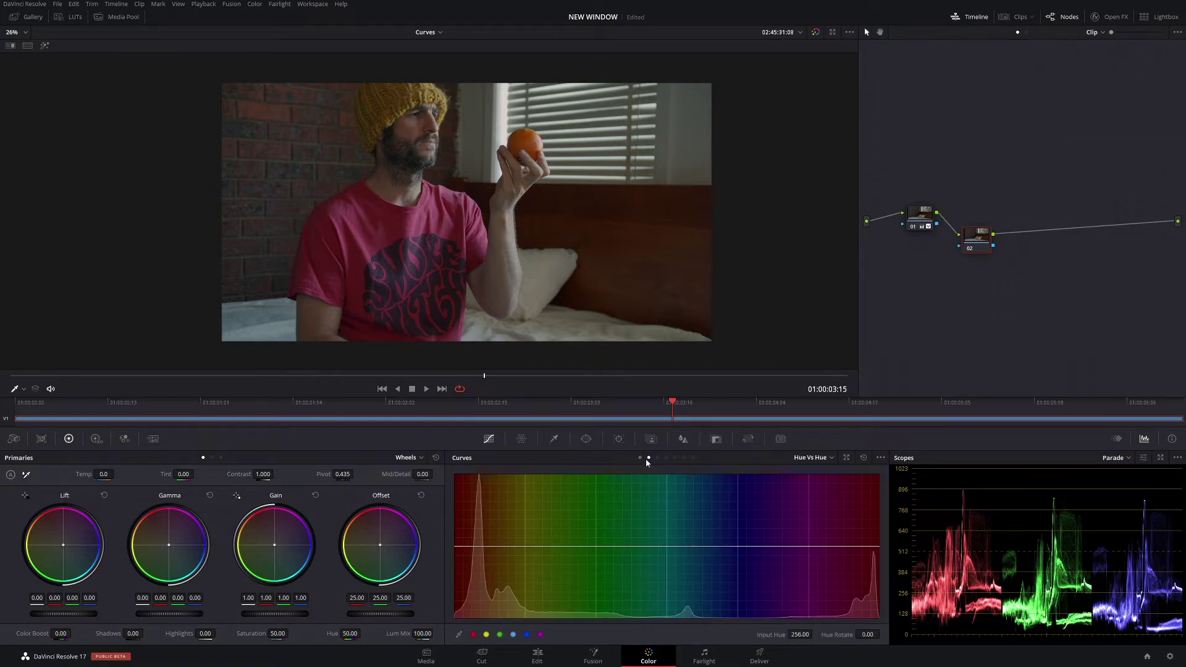
click(640, 458)
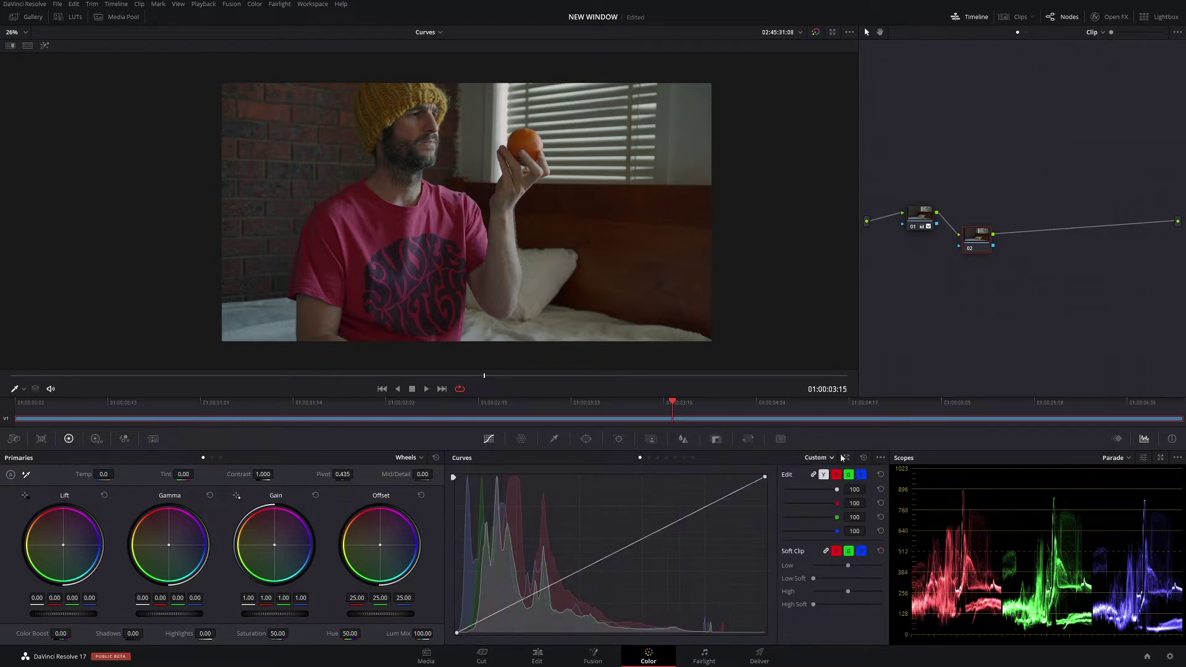
click(649, 458)
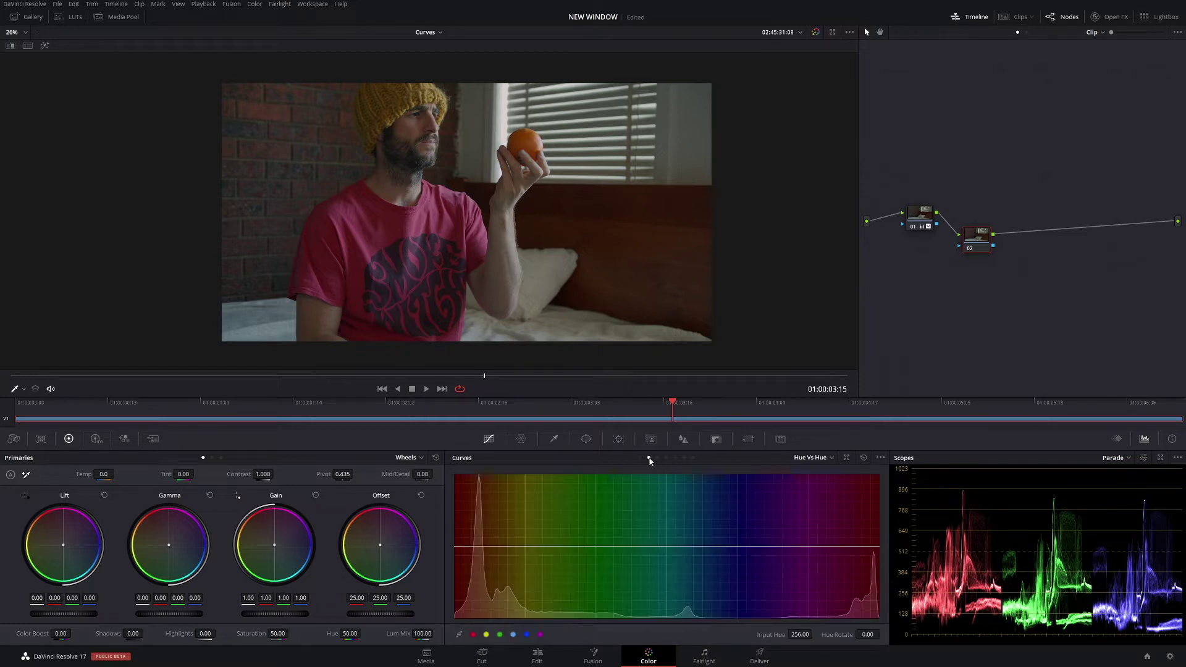
Frame the picture, switch the viewer tool to Qualifier, and sample the red shirt's hue
drag(976, 238, 984, 235)
scroll(585, 296, up, 1)
drag(585, 297, 584, 276)
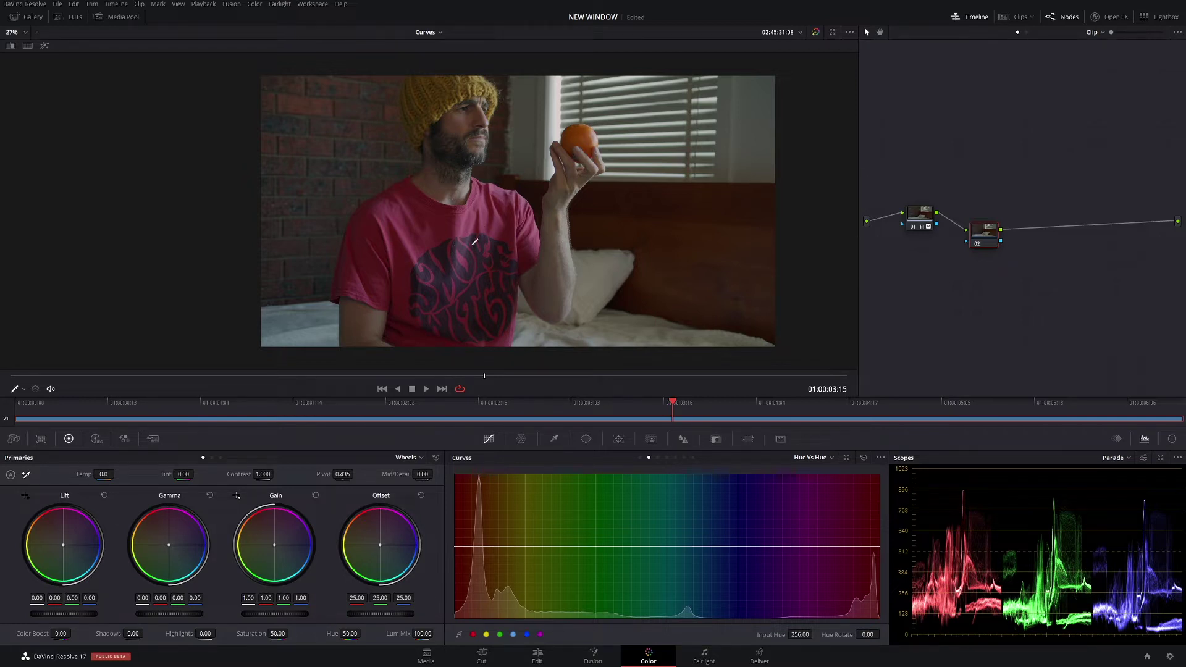
scroll(442, 245, up, 1)
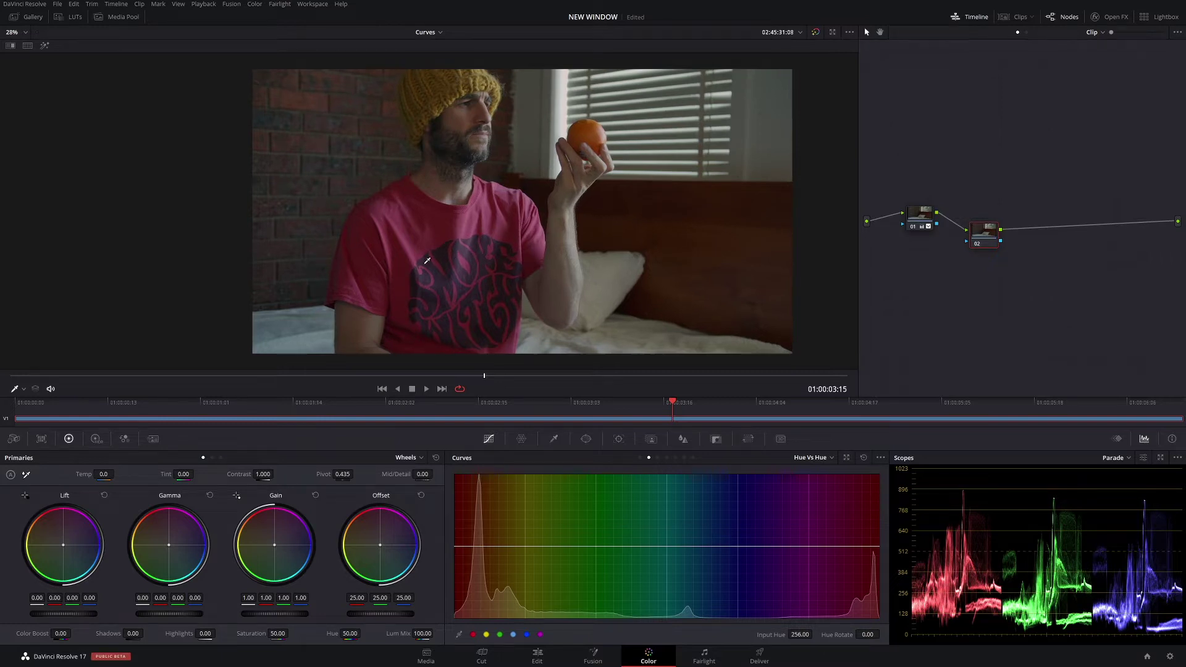
scroll(487, 220, down, 1)
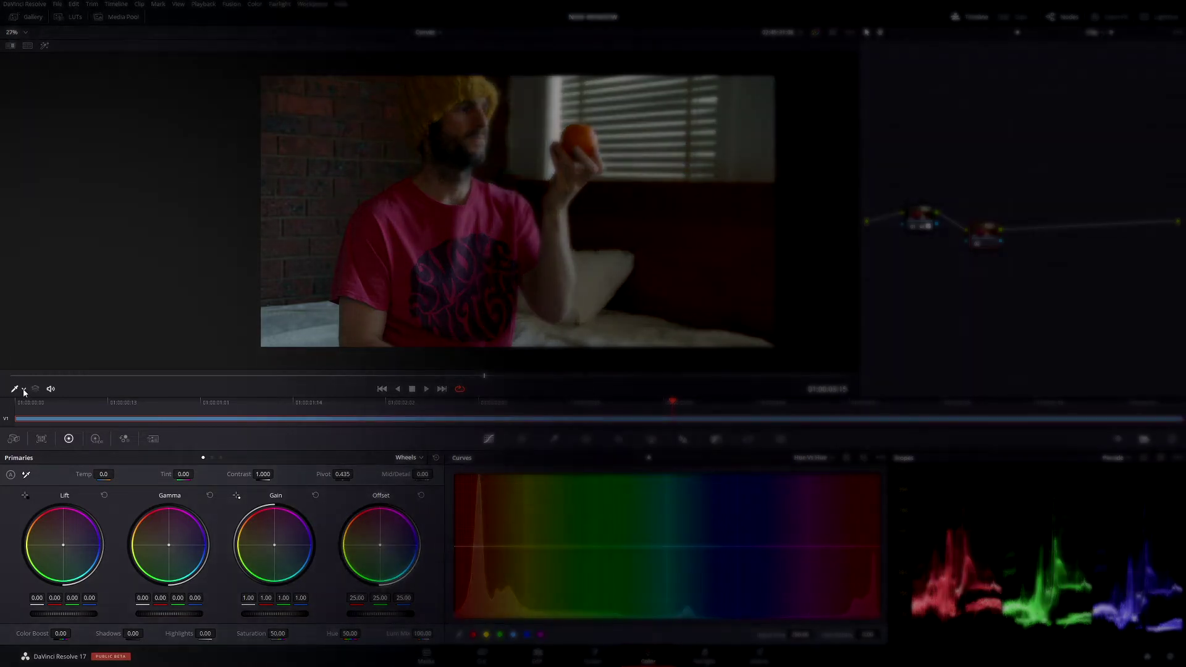
click(24, 390)
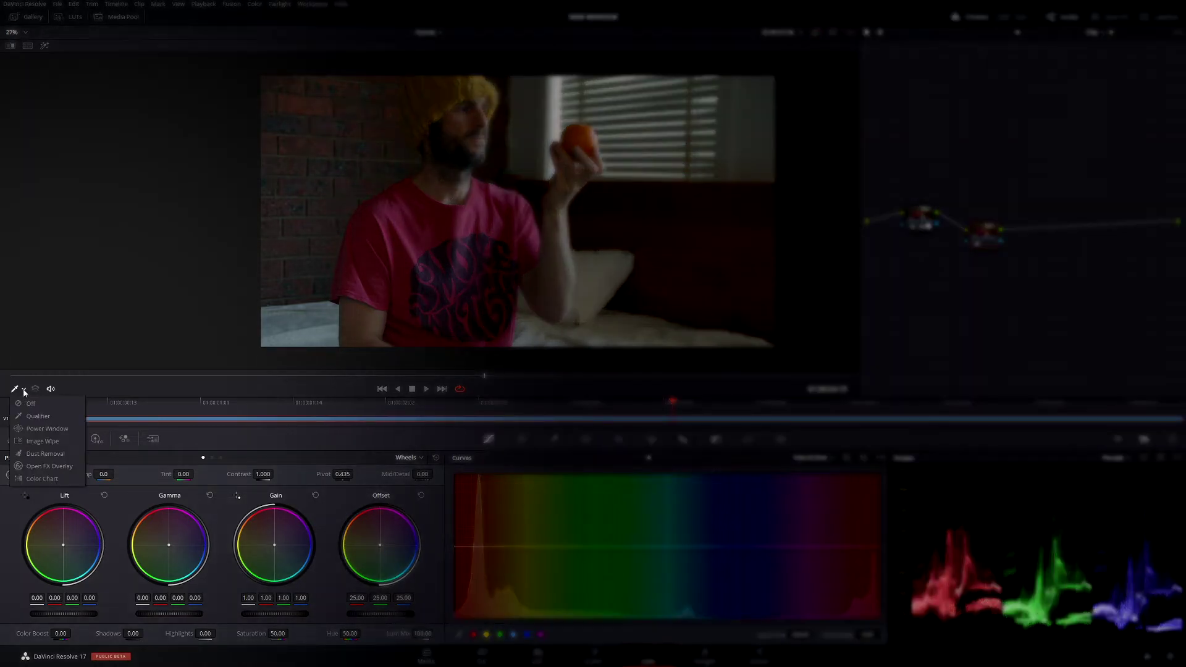
click(36, 417)
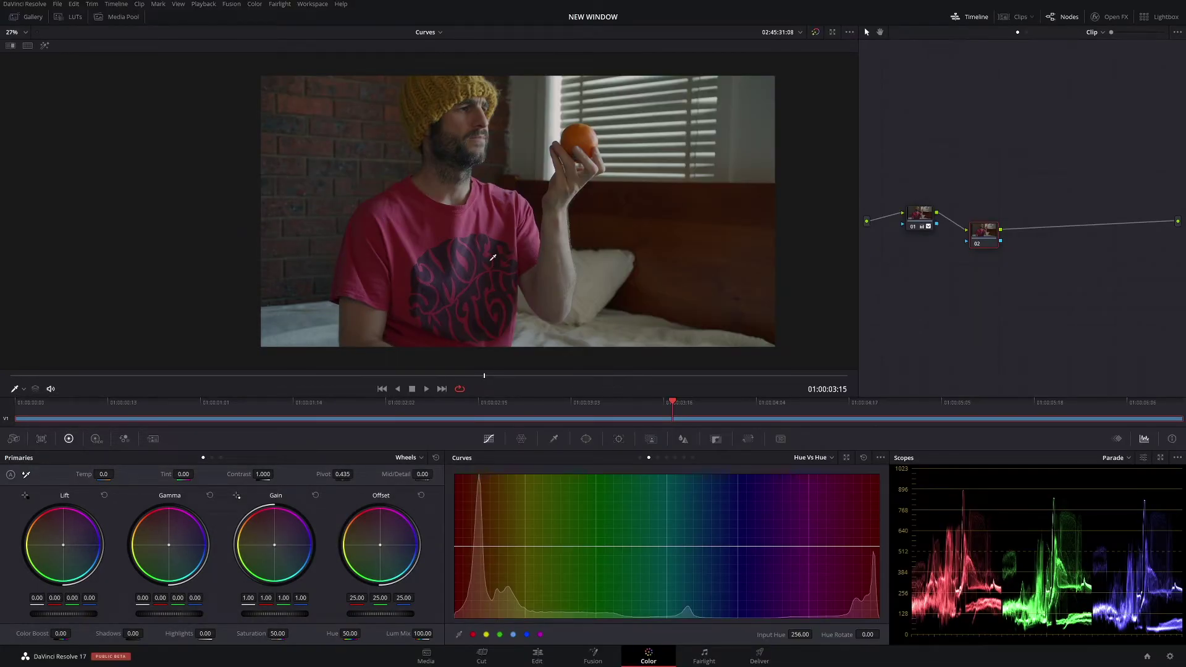
click(420, 225)
Shift the shirt toward magenta on Hue vs Hue and tidy the extra control points
drag(868, 546, 868, 520)
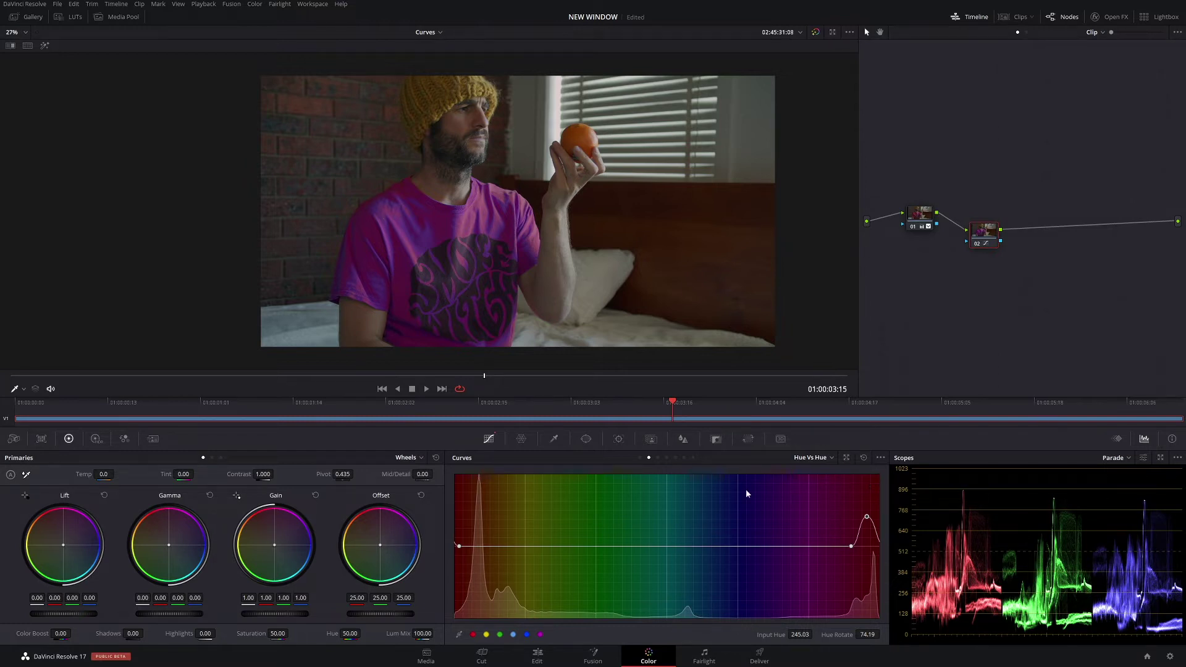
click(830, 546)
right_click(852, 546)
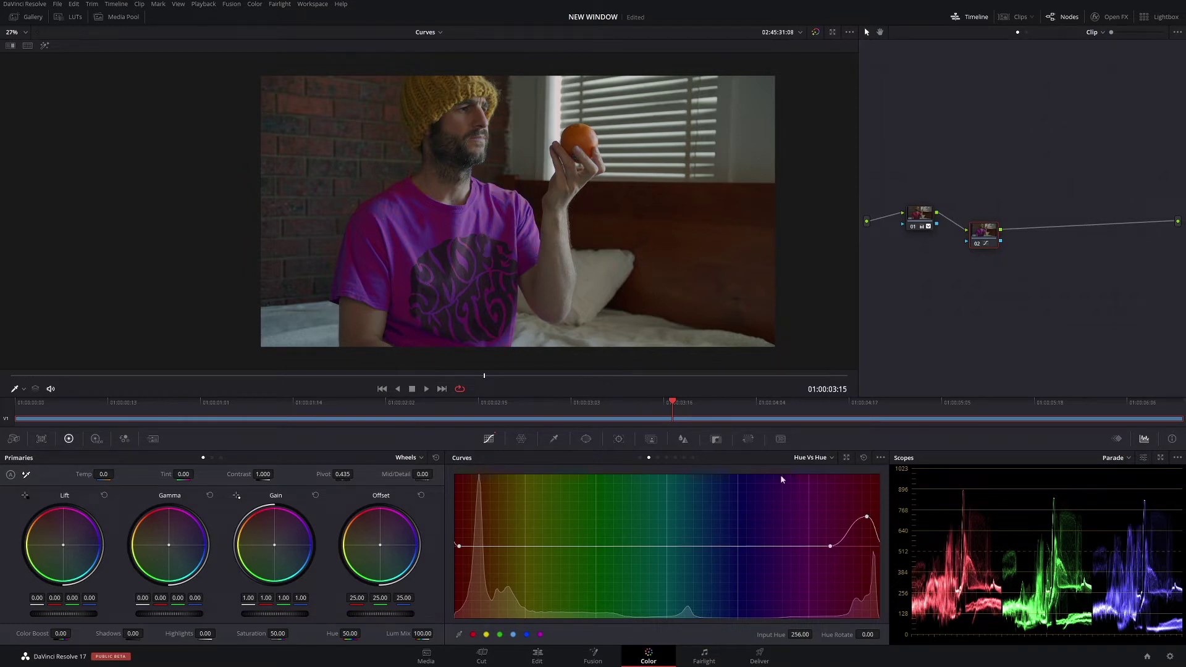
click(475, 546)
right_click(459, 546)
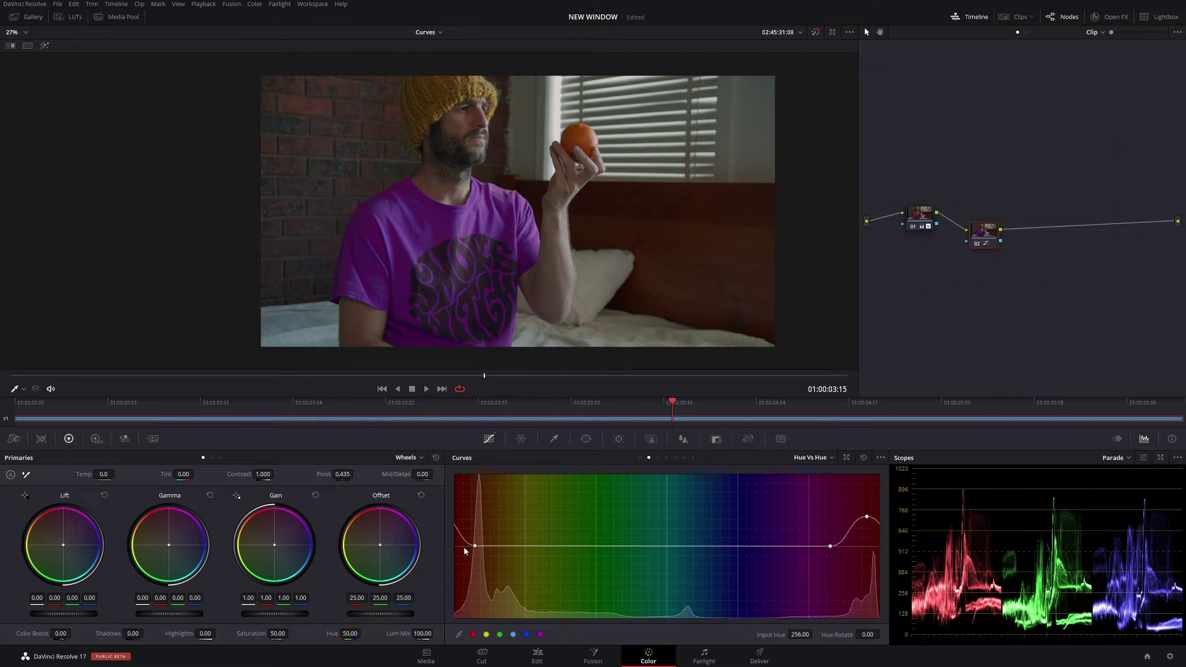
drag(475, 547, 472, 548)
Swing the shirt's hue through purple, orange and green, then flatten the curve back to red
drag(867, 517, 869, 528)
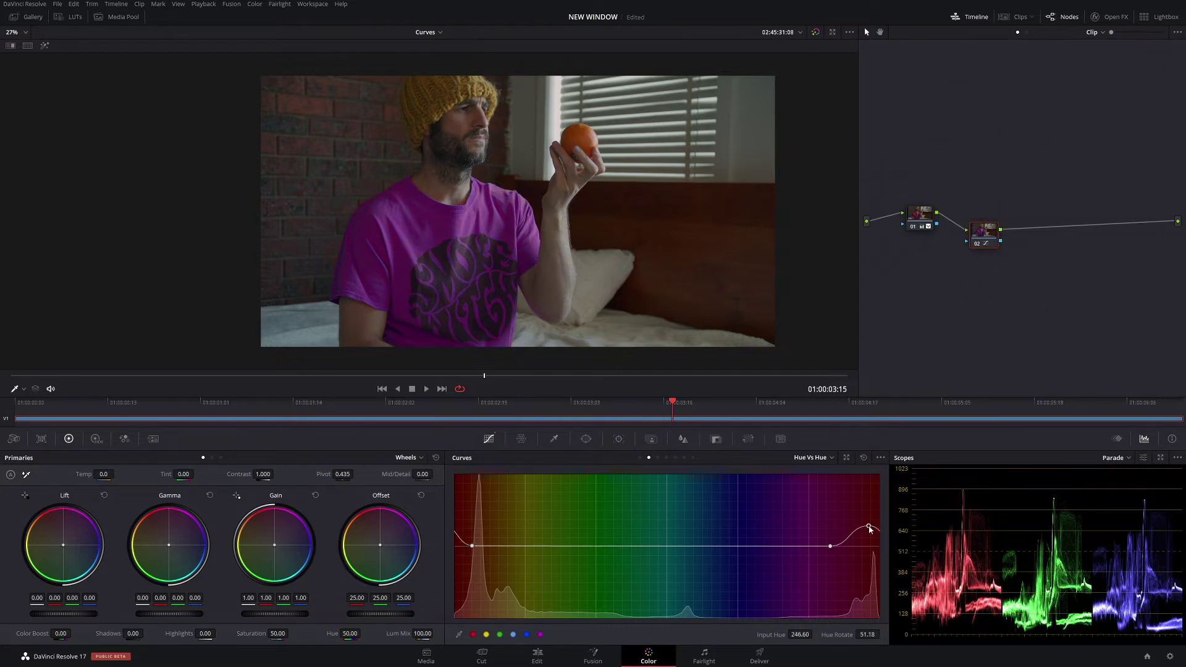
mouse_move(868, 528)
mouse_down()
mouse_move(866, 493)
mouse_move(857, 604)
mouse_move(856, 532)
mouse_up()
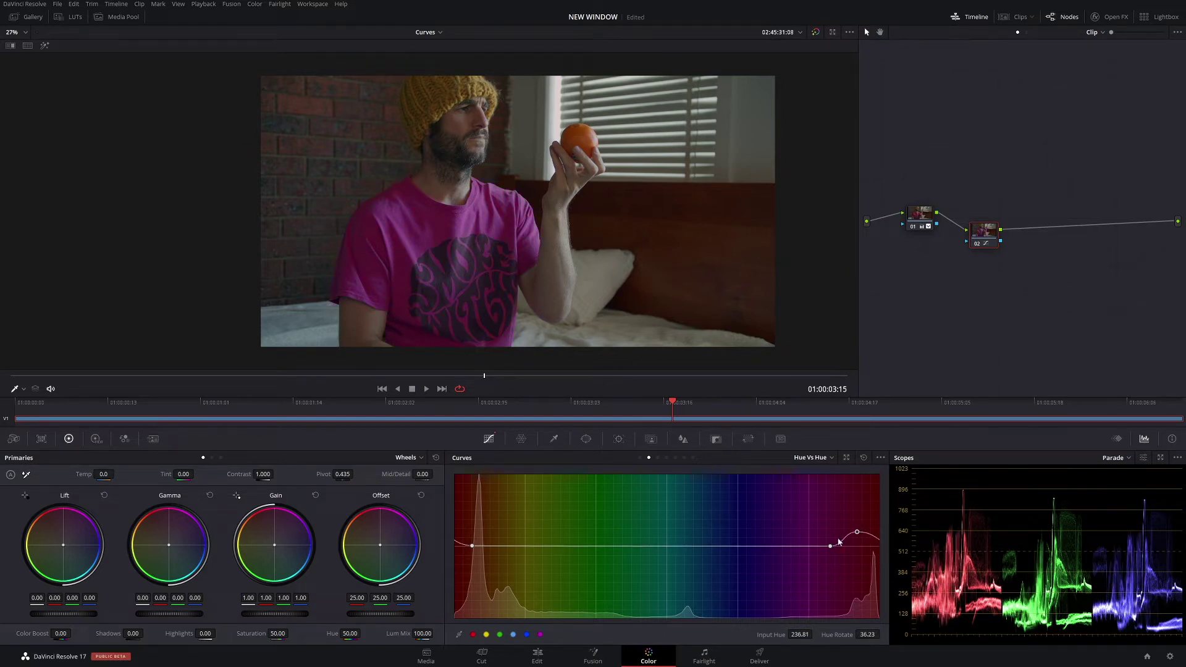
drag(857, 531, 859, 483)
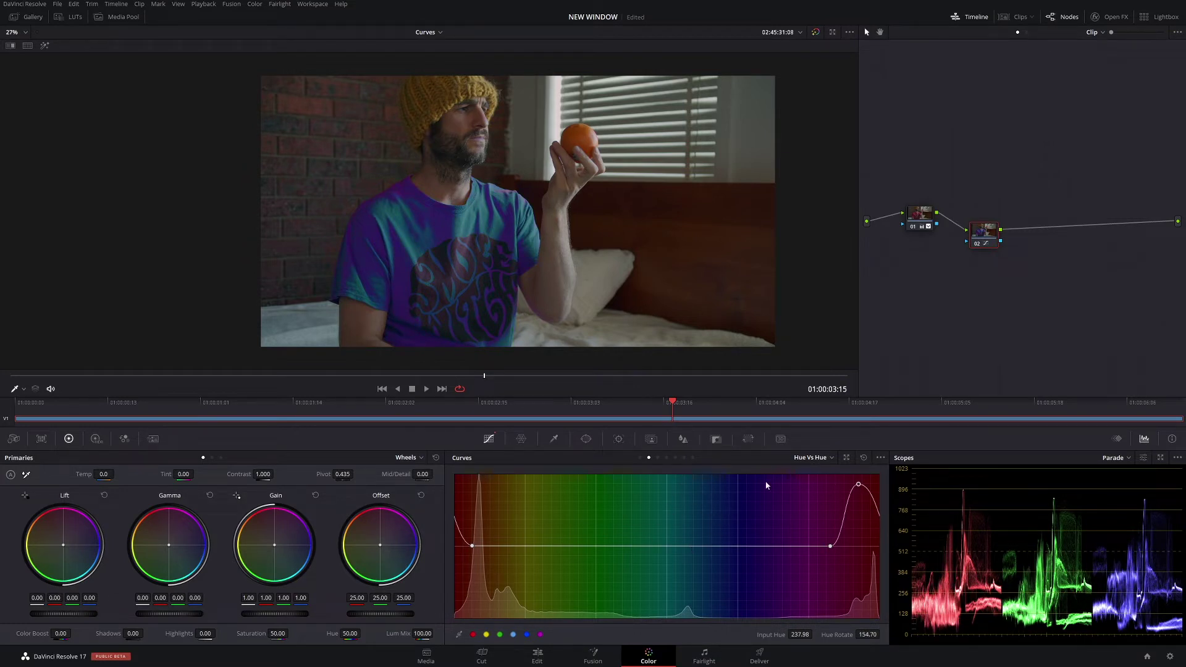
drag(859, 487, 854, 602)
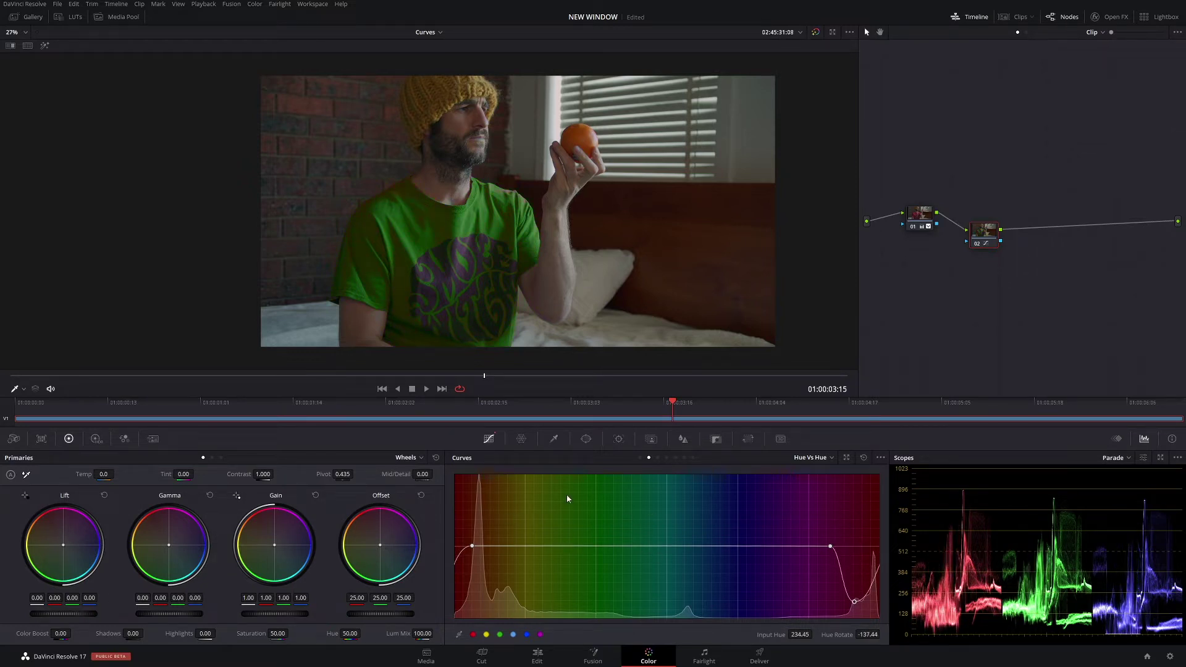
drag(860, 600, 857, 565)
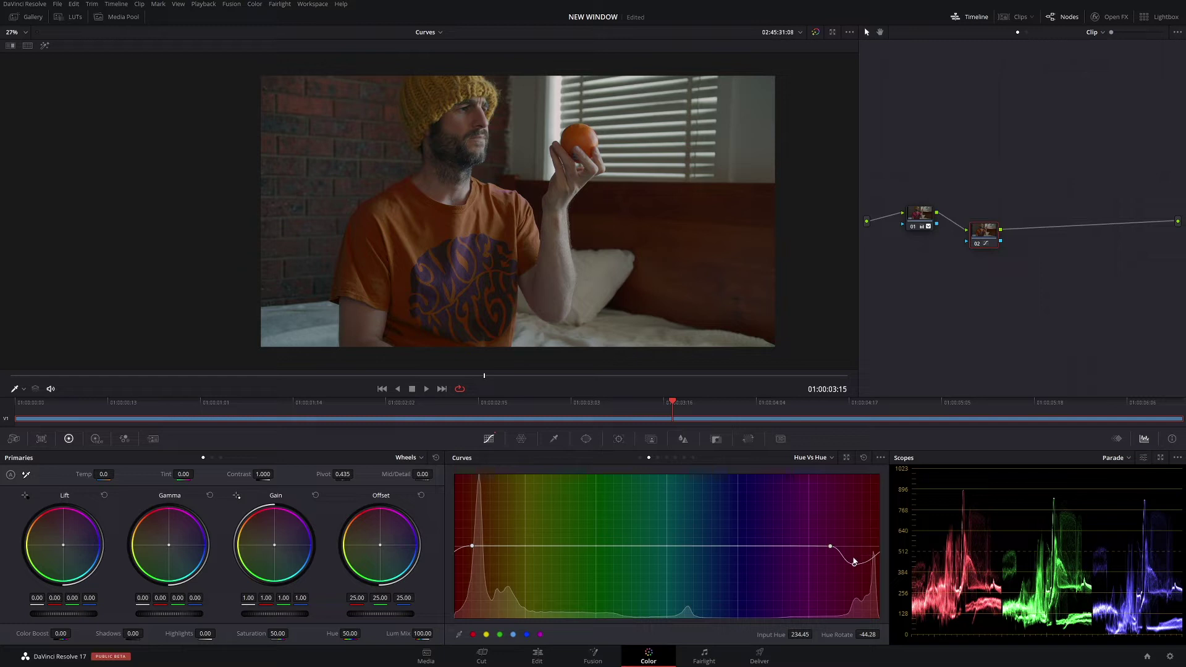
drag(855, 564, 857, 475)
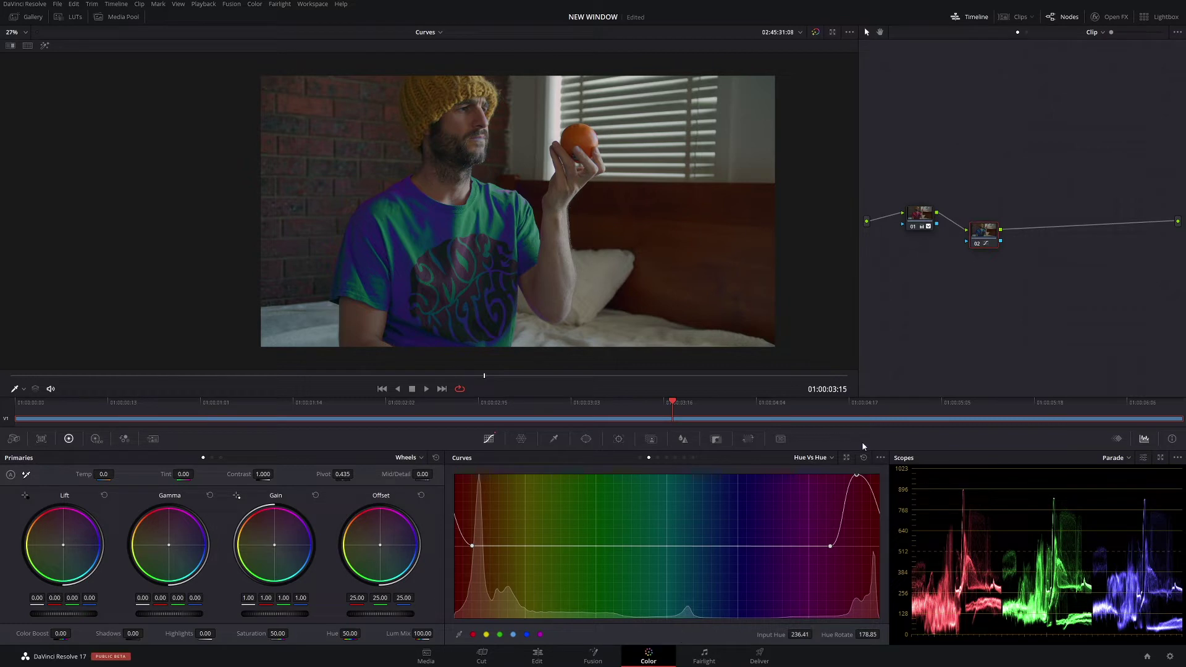
drag(856, 476, 855, 542)
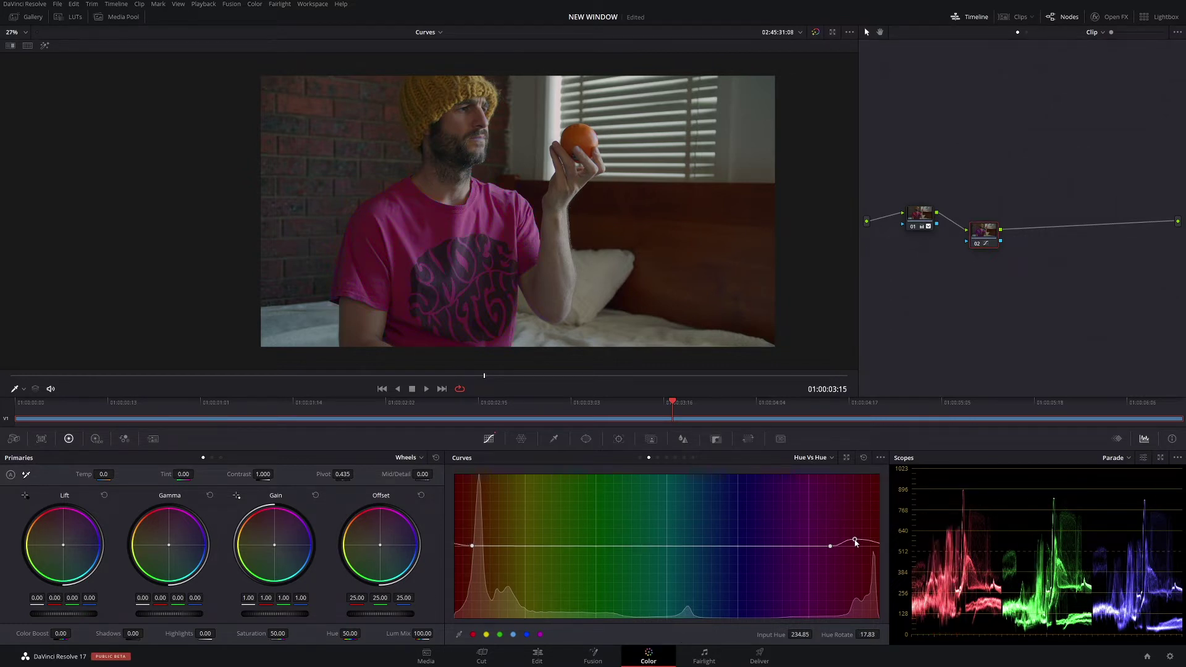
drag(856, 543, 870, 546)
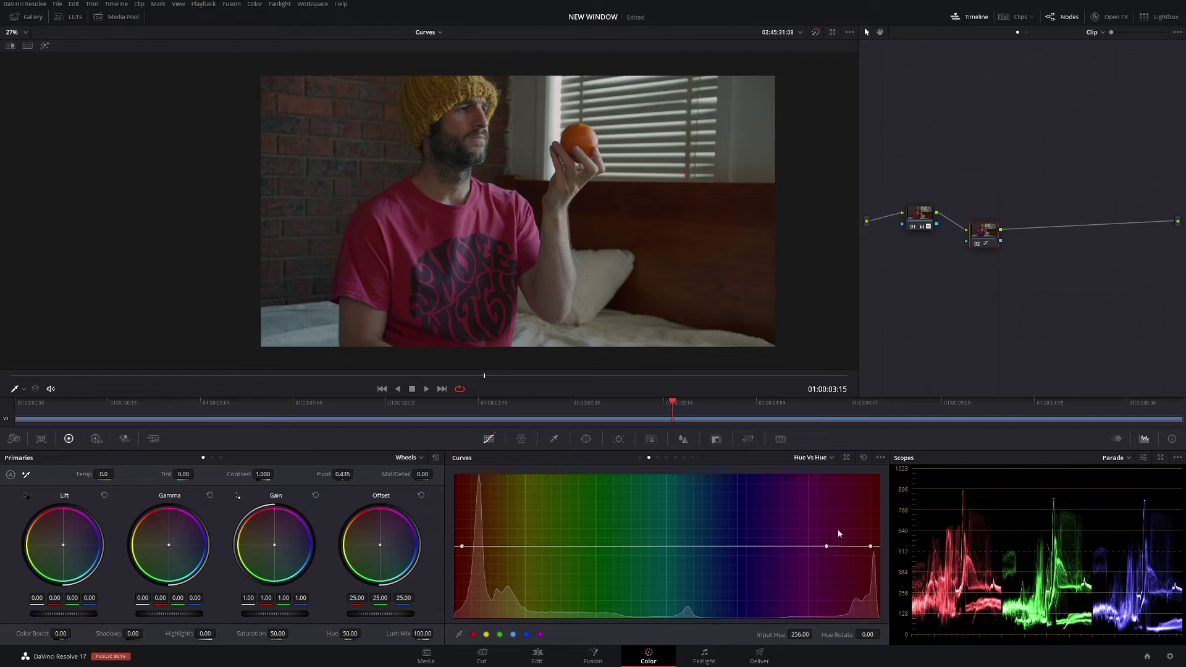
Test magenta hue shifts on the shirt and the orange, resetting Hue vs Hue each time
mouse_move(870, 546)
mouse_down()
mouse_move(860, 526)
mouse_move(847, 563)
mouse_move(859, 526)
mouse_up()
click(863, 458)
click(574, 136)
mouse_move(482, 548)
mouse_down()
mouse_move(482, 562)
mouse_move(480, 515)
mouse_move(479, 580)
mouse_move(481, 530)
mouse_up()
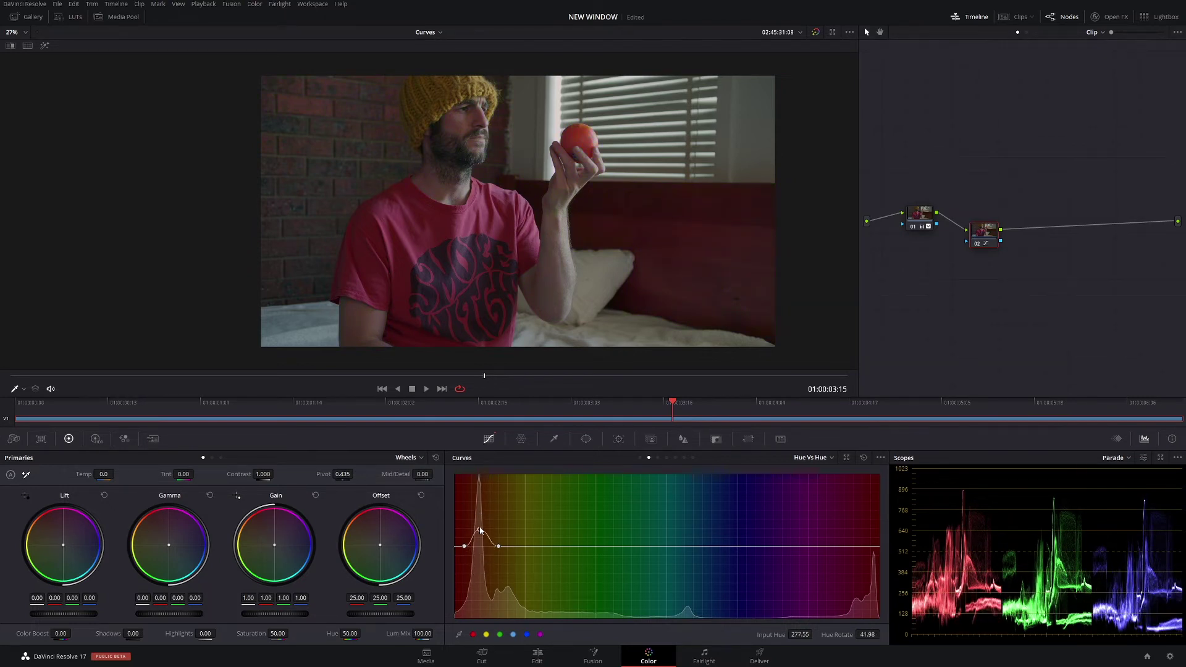
click(864, 458)
Add a circular window to node 02 and fit it tightly around the orange
click(586, 438)
click(465, 522)
drag(561, 200, 598, 153)
drag(636, 238, 614, 181)
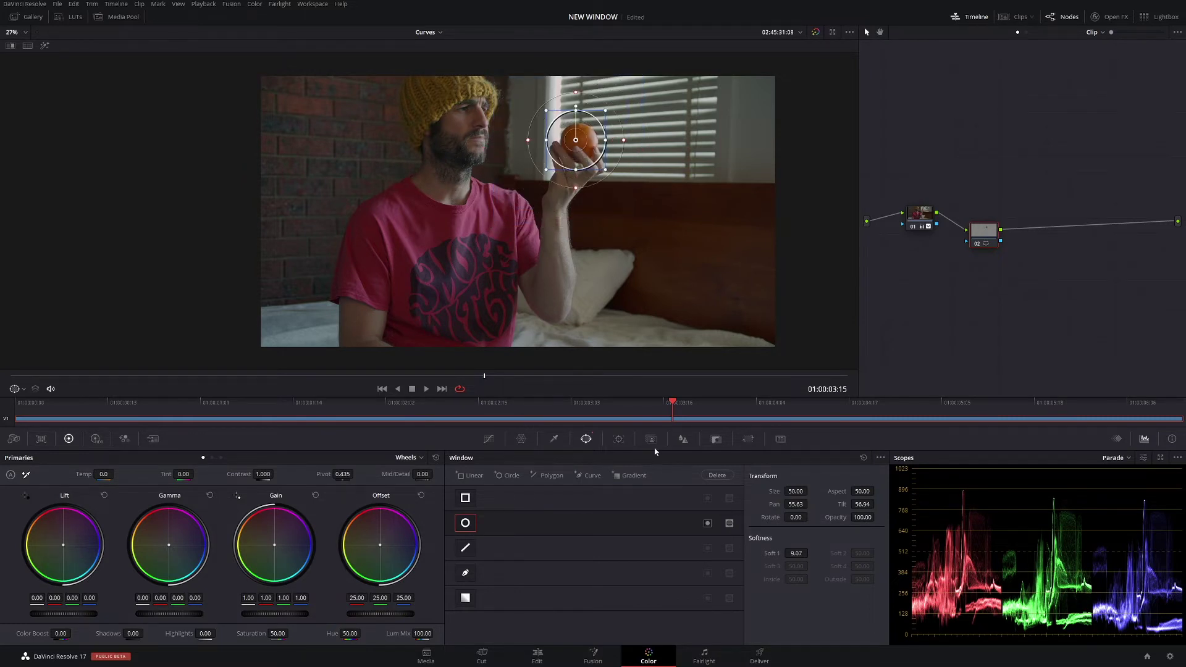
click(489, 439)
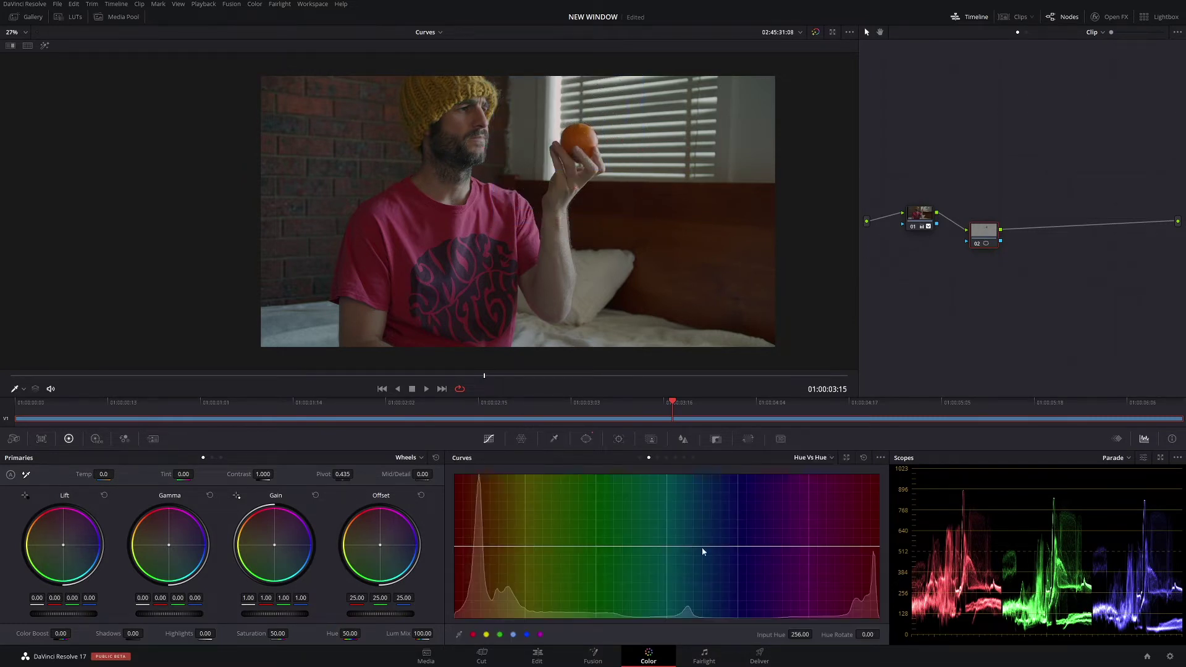
Sample the orange onto the hue curve and shift it toward pink
click(576, 131)
mouse_move(483, 546)
mouse_down()
mouse_move(485, 563)
mouse_move(487, 522)
mouse_up()
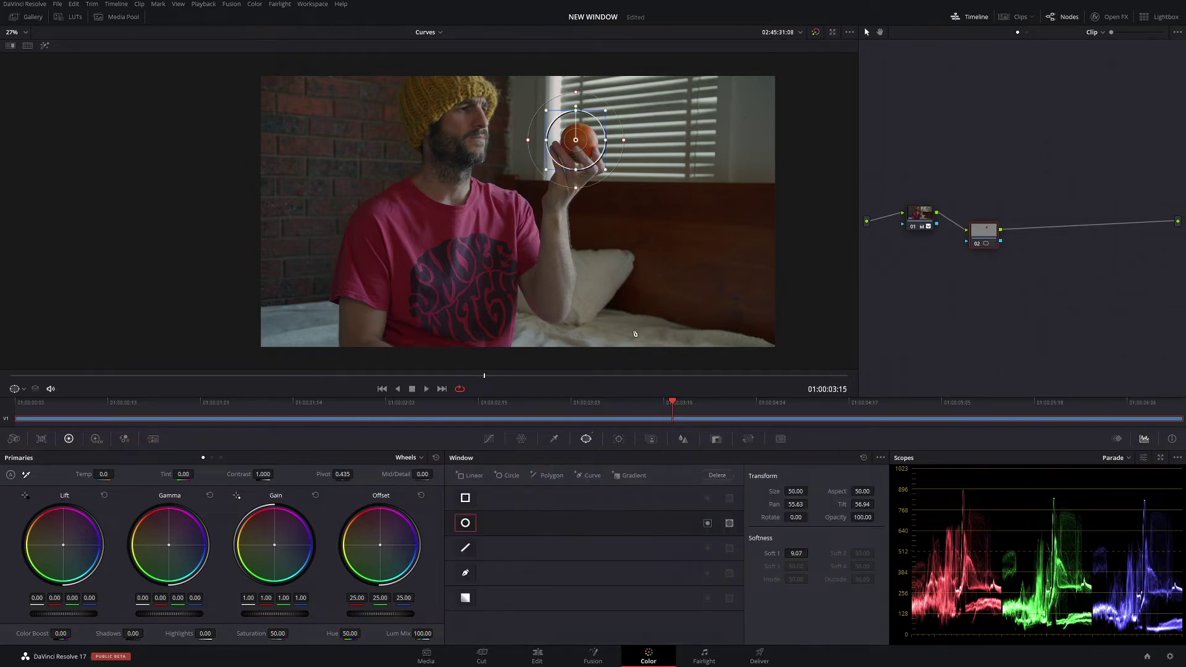
drag(512, 378, 466, 362)
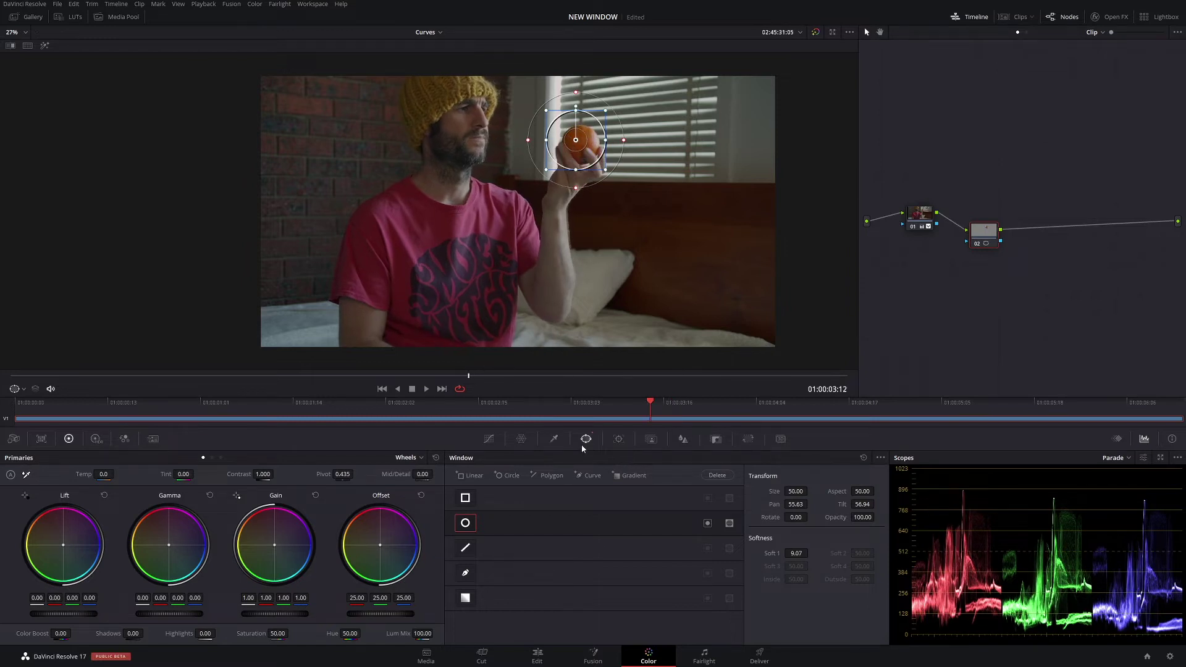
Reposition the circle window over the orange, then move between the Curves, Window and Qualifier palettes
drag(577, 143, 586, 150)
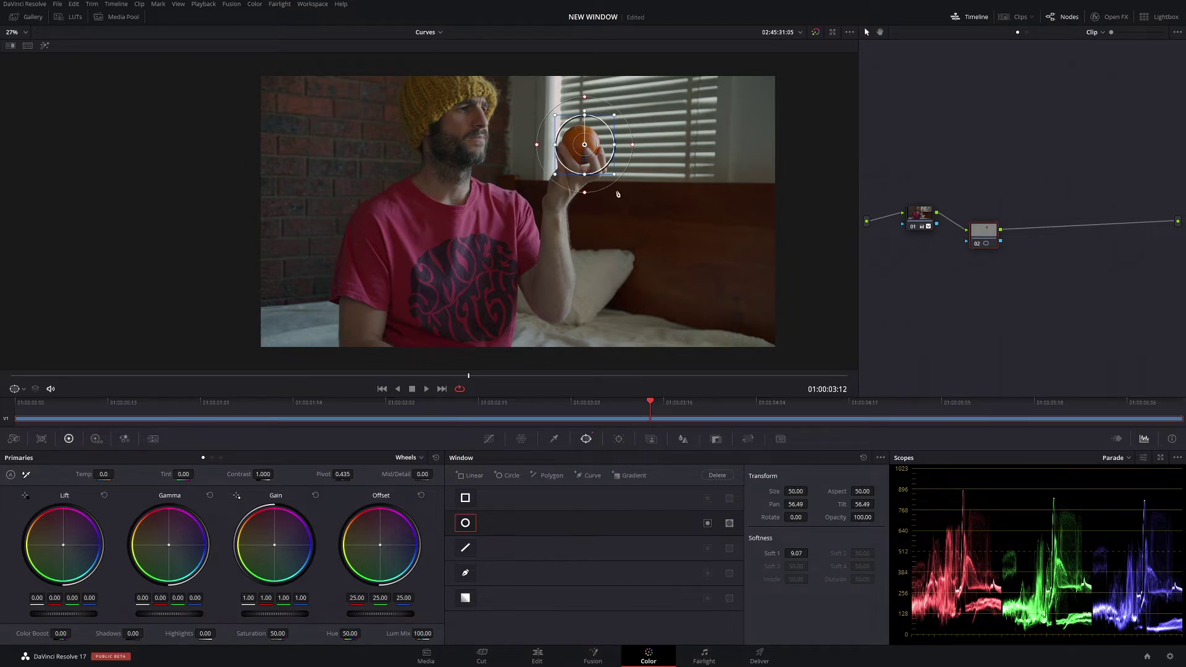
drag(592, 130, 591, 135)
click(488, 439)
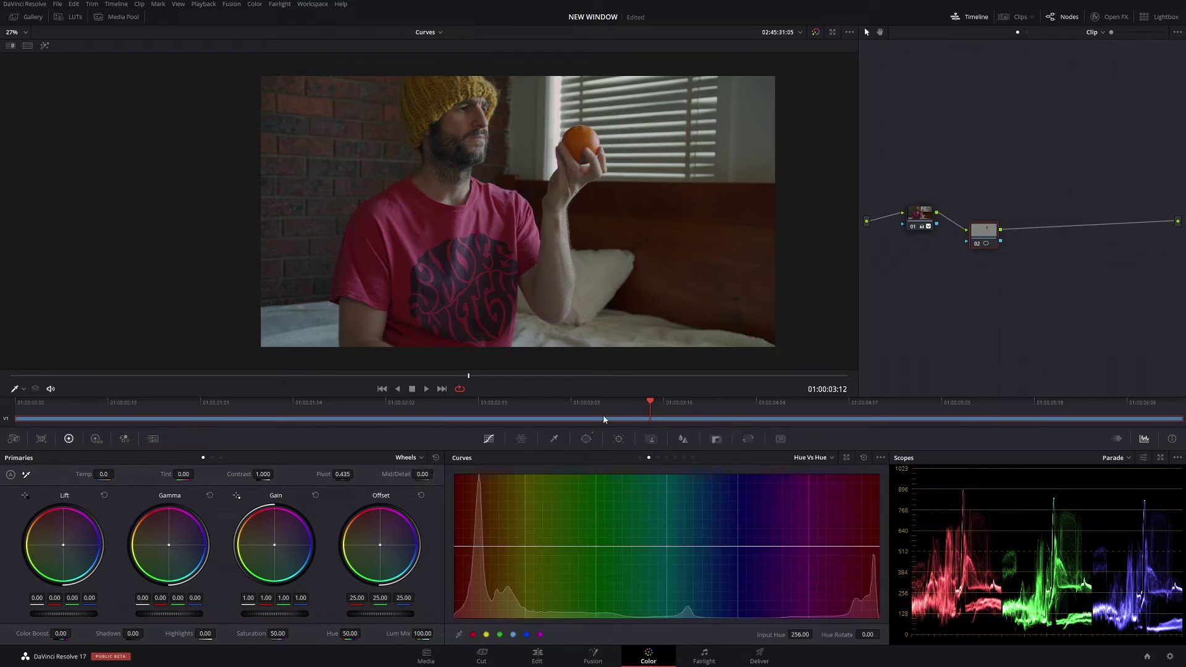
click(586, 442)
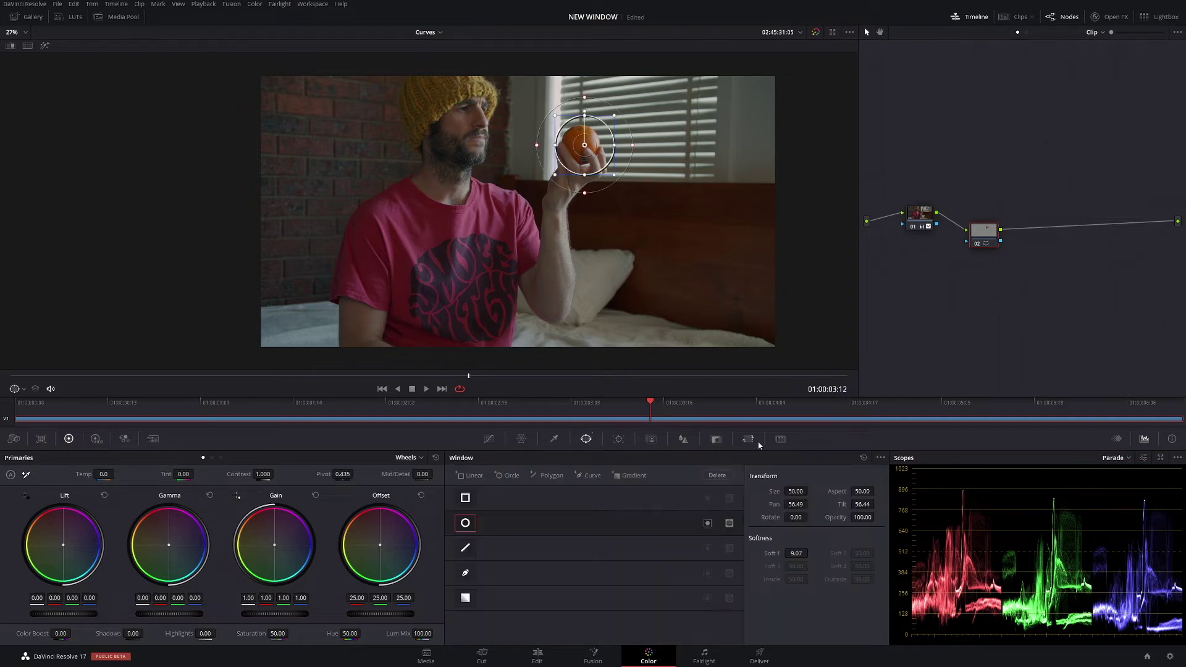
click(555, 441)
click(489, 441)
Sample the skin tone onto Hue vs Sat, lower its saturation and adjust the hue range
drag(994, 240, 991, 231)
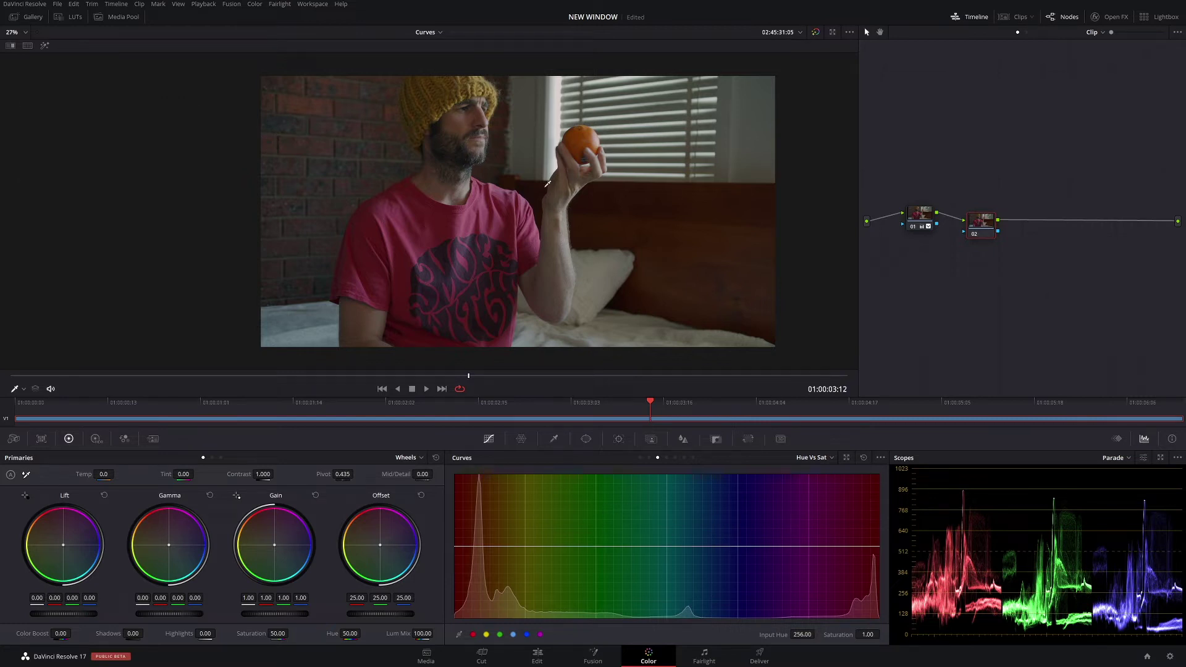
click(567, 237)
drag(495, 546, 502, 484)
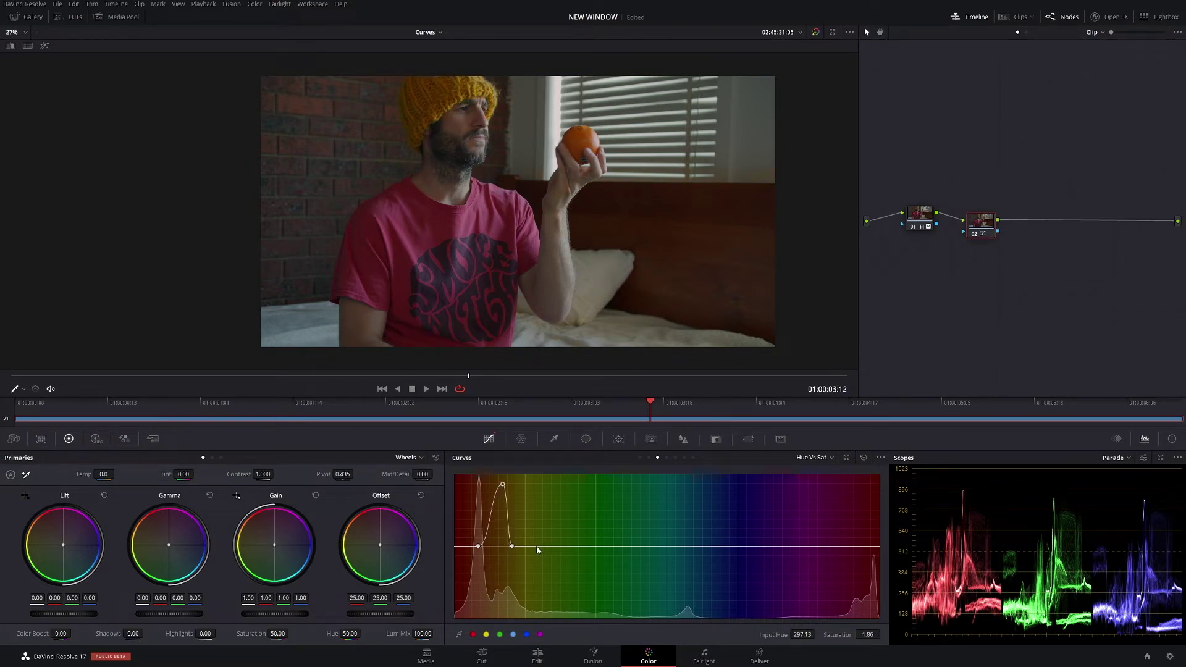
drag(512, 546, 541, 547)
drag(480, 549, 471, 549)
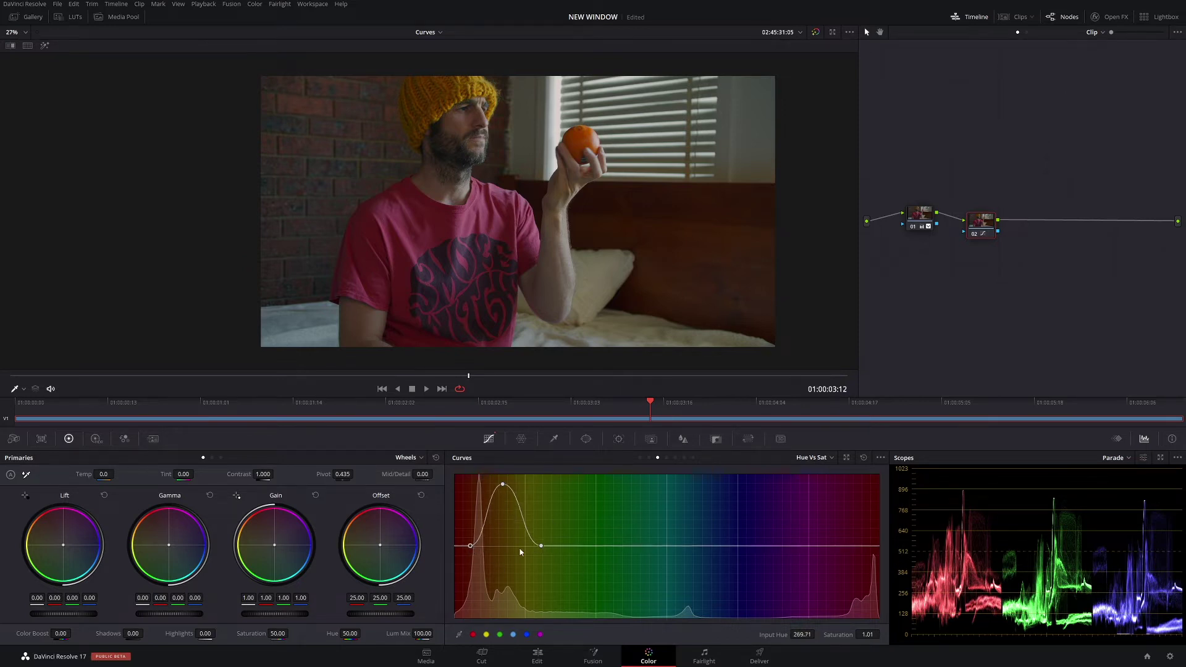
drag(472, 548, 511, 547)
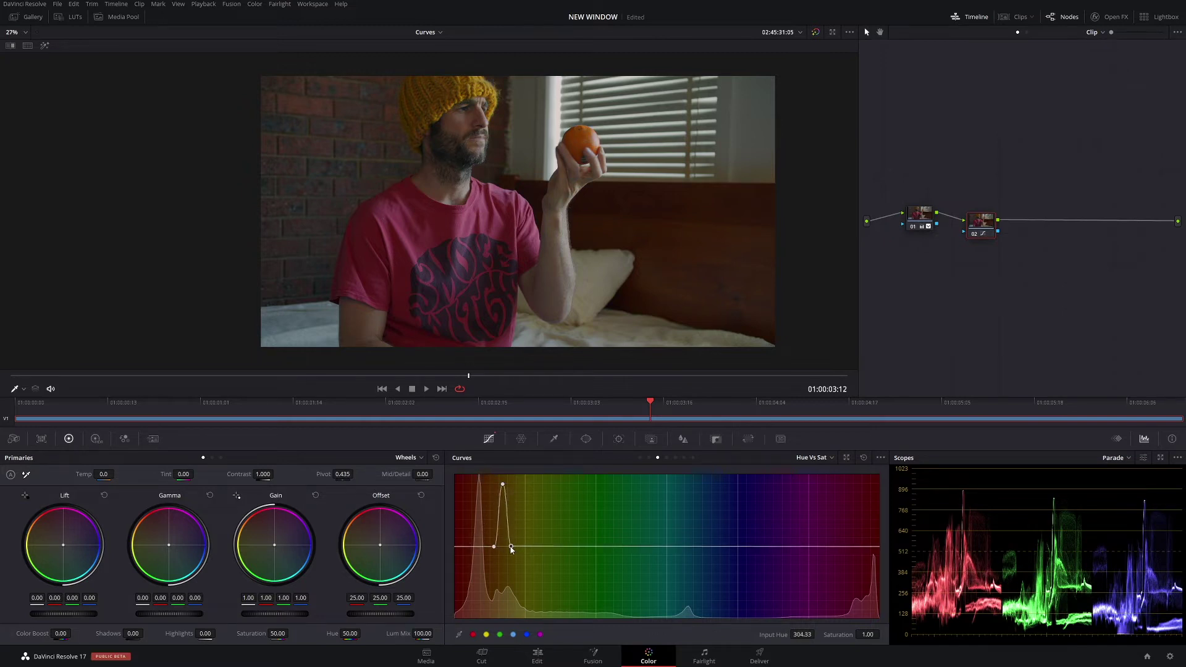
Pull skin saturation nearly to zero, reset the curve flat, and add a left-end point
drag(503, 488, 493, 613)
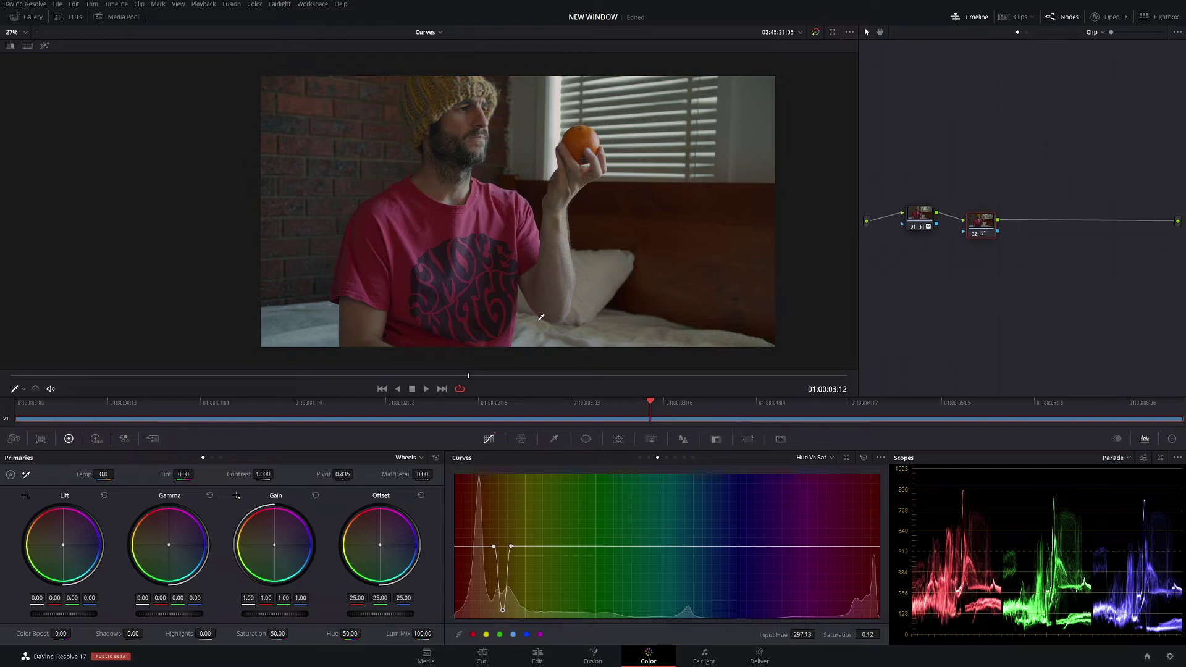
click(479, 548)
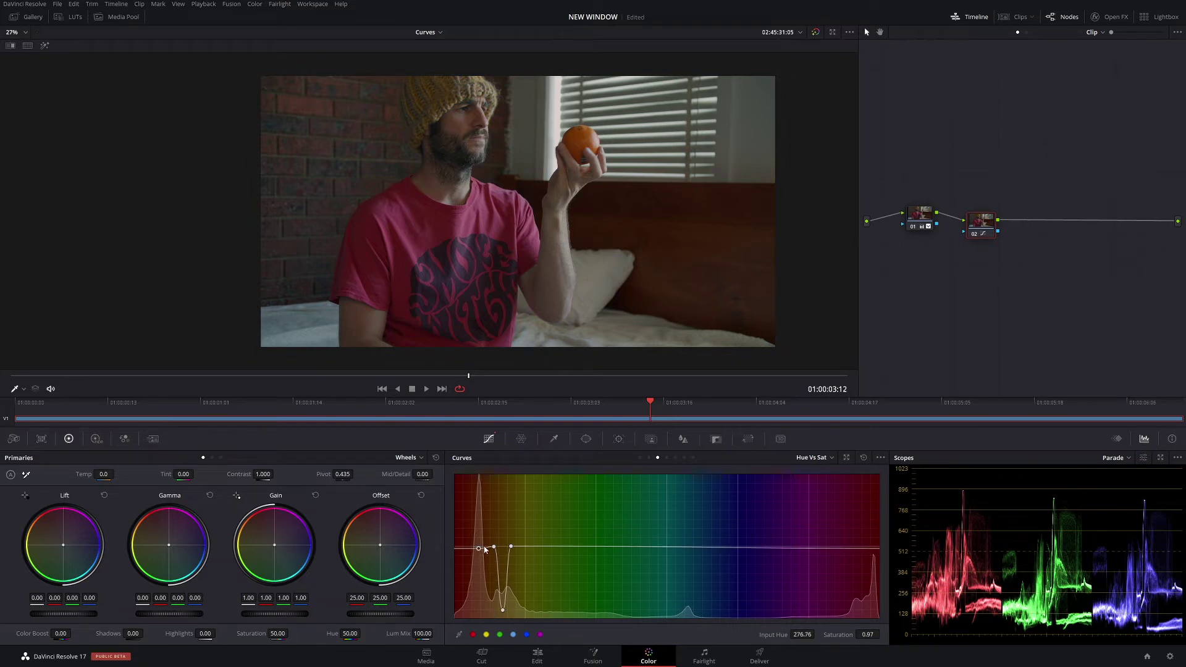
mouse_move(499, 548)
mouse_down()
mouse_move(520, 602)
mouse_move(504, 559)
mouse_move(516, 452)
mouse_move(510, 602)
mouse_move(508, 488)
mouse_move(502, 559)
mouse_move(502, 532)
mouse_move(505, 498)
mouse_move(510, 607)
mouse_move(500, 559)
mouse_up()
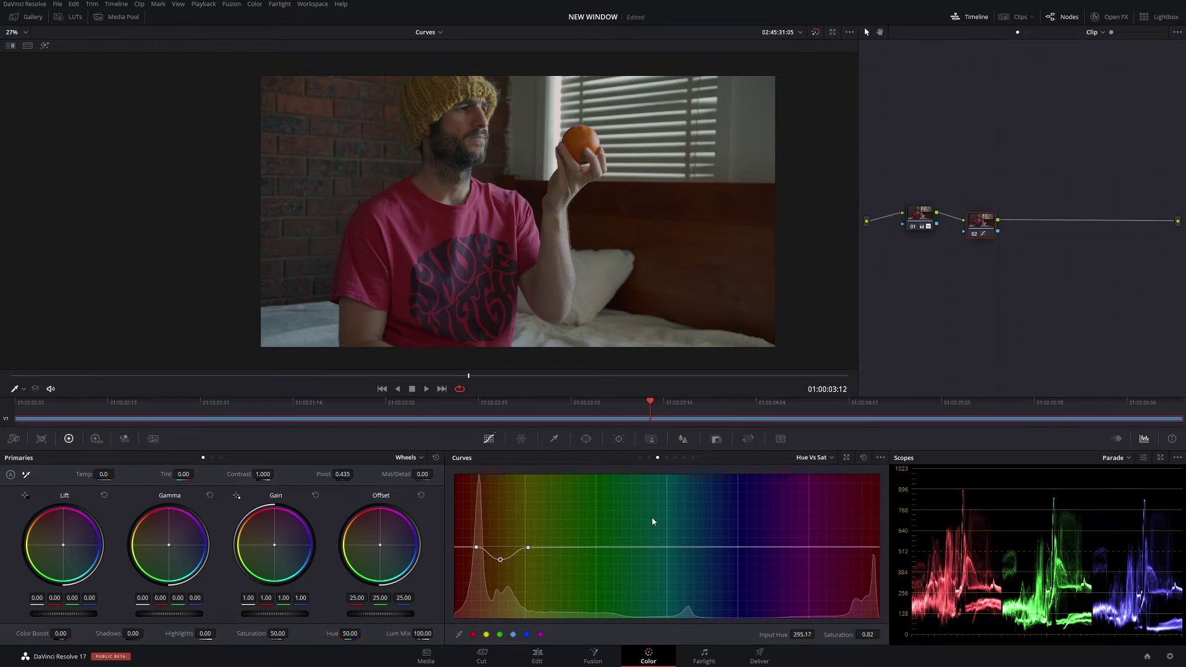
click(864, 458)
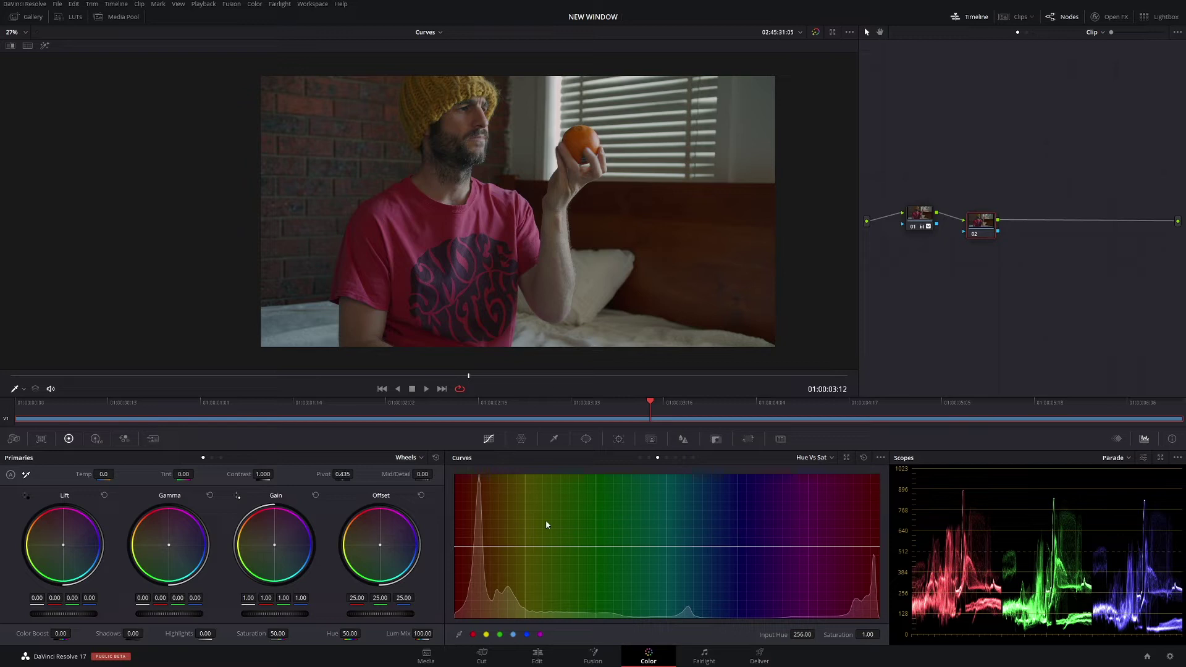
click(459, 548)
click(522, 548)
drag(522, 548, 463, 551)
click(461, 549)
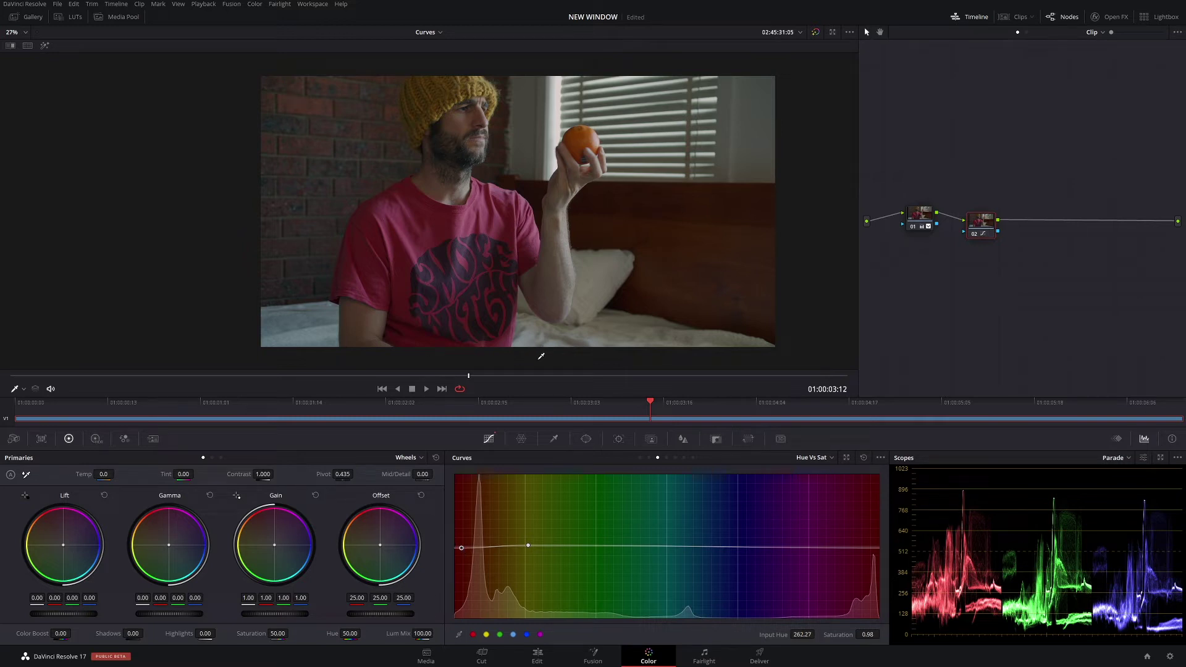
drag(484, 547, 487, 599)
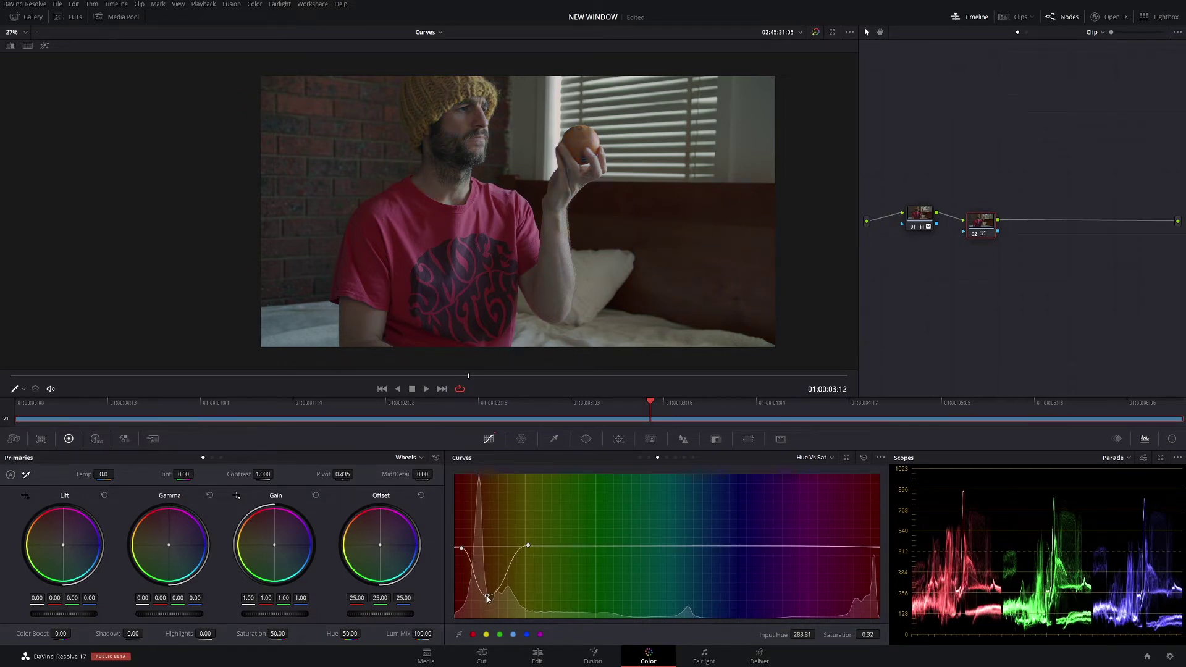
click(864, 457)
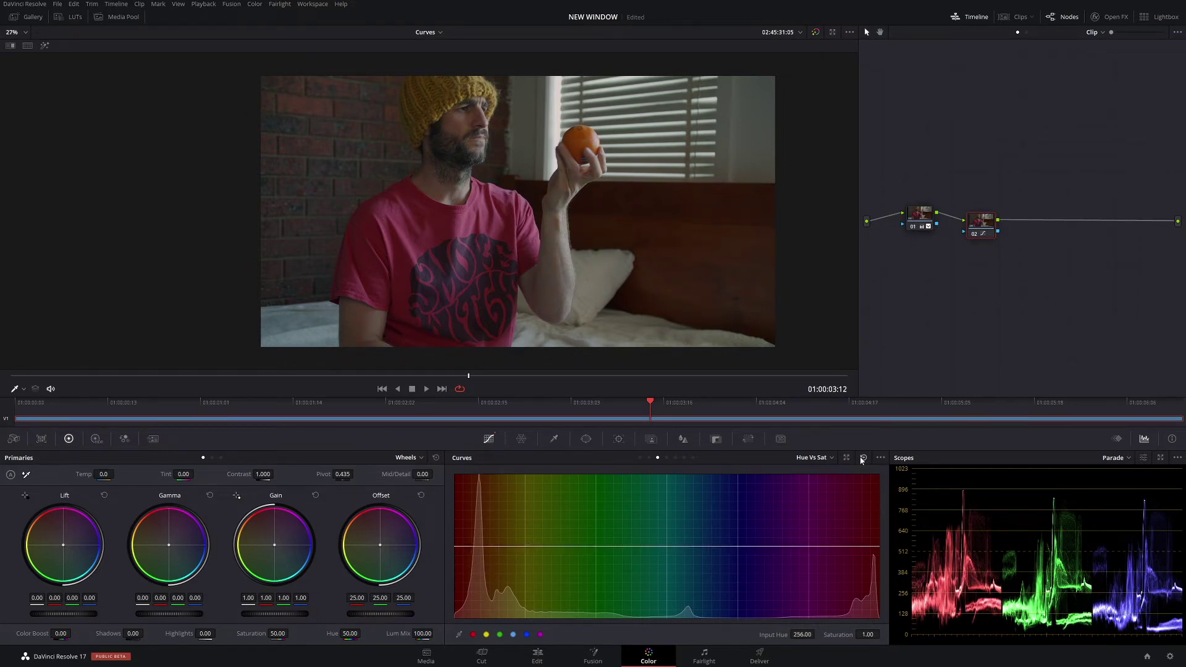
click(579, 134)
drag(485, 552, 484, 568)
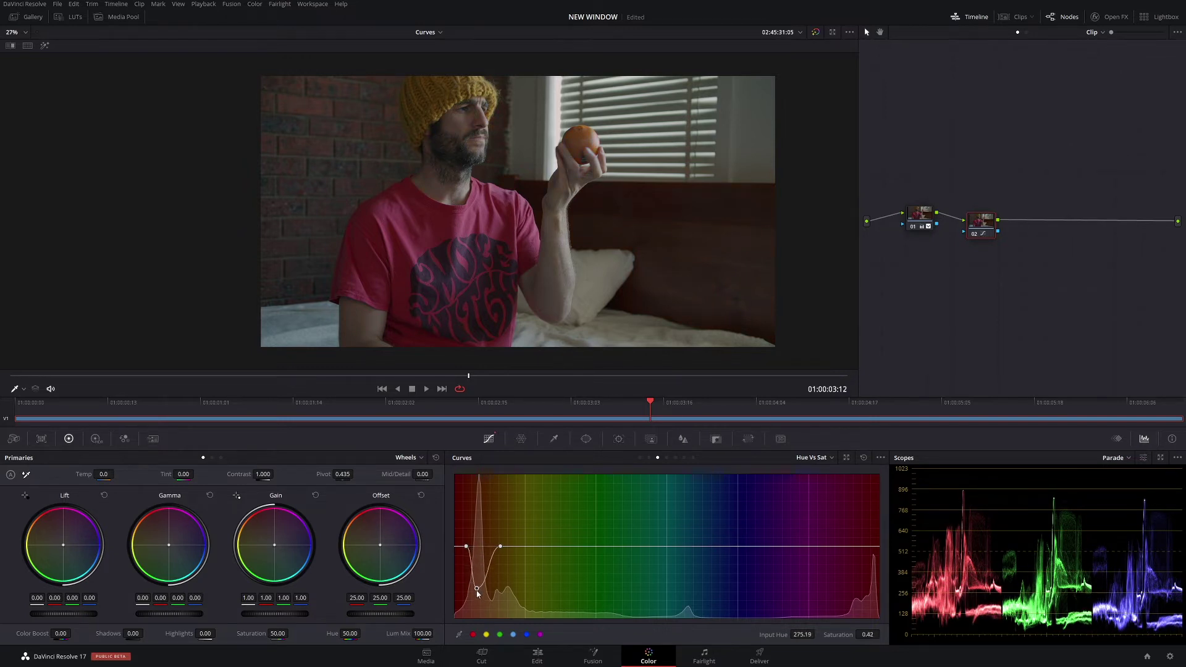
drag(480, 570, 481, 523)
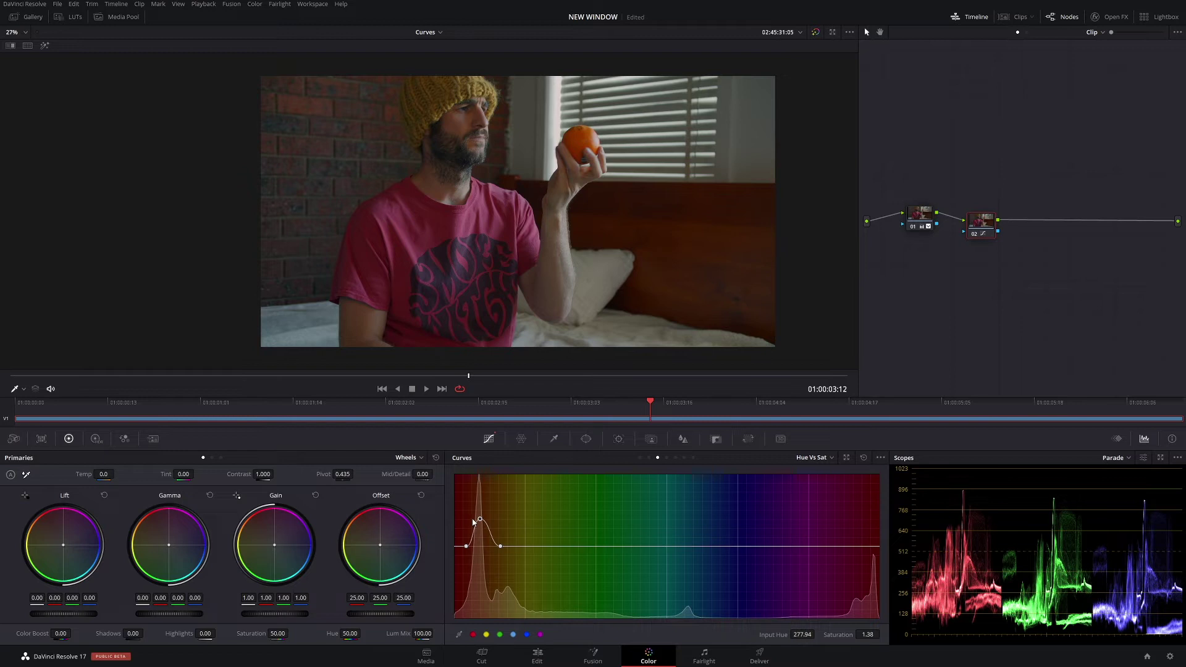
click(864, 457)
Switch to Hue vs Lum, sample the red shirt, and undo a trial brightening
click(666, 458)
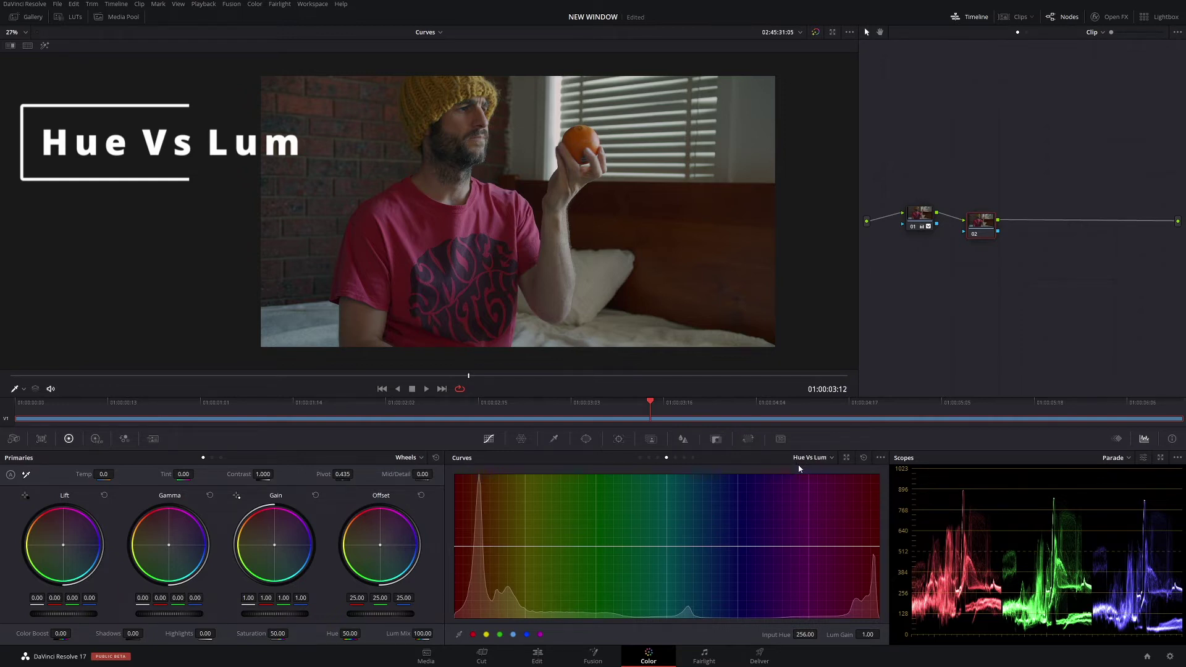
click(496, 204)
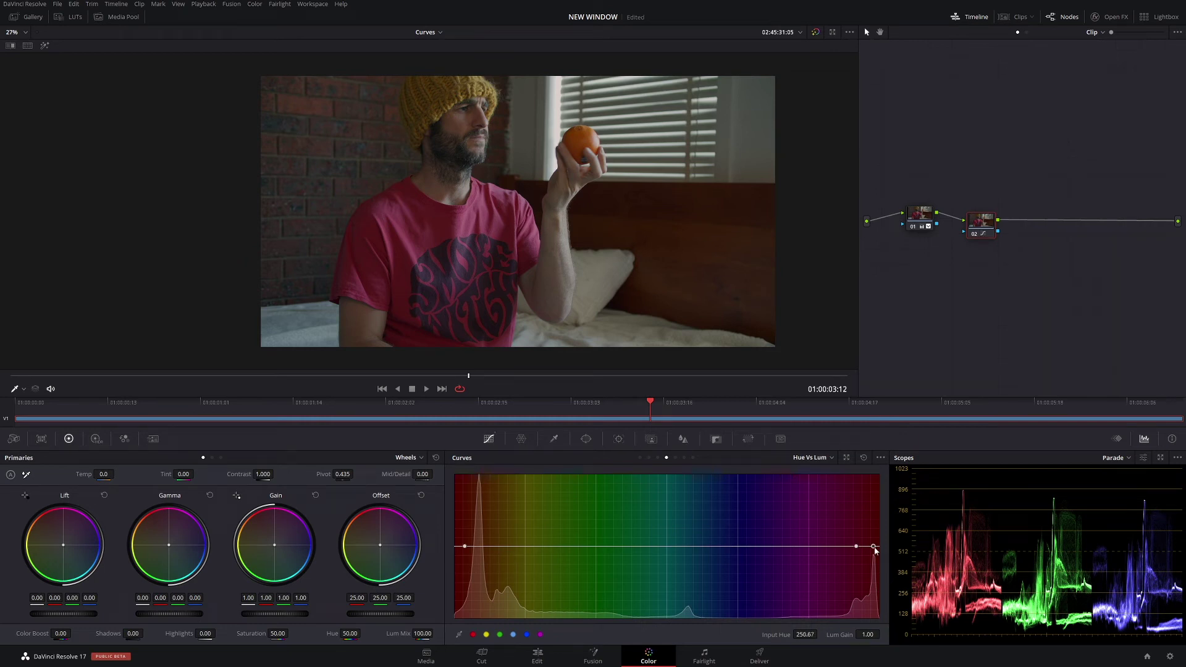
drag(873, 546, 872, 481)
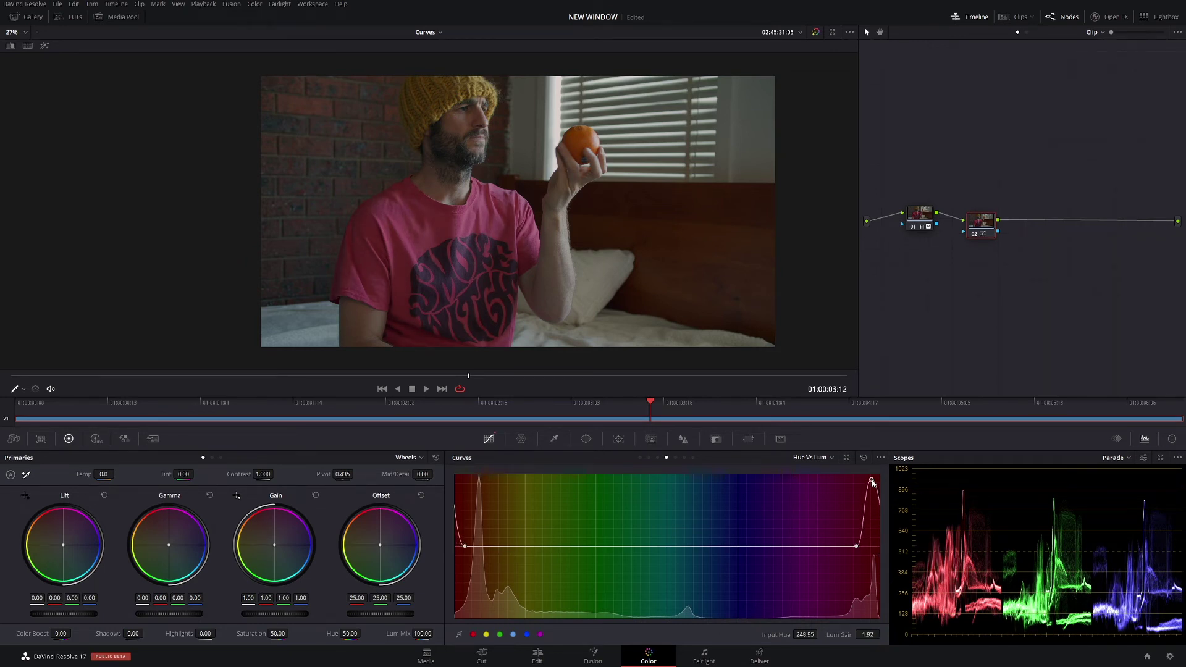
key(ctrl+z)
key(ctrl+z)
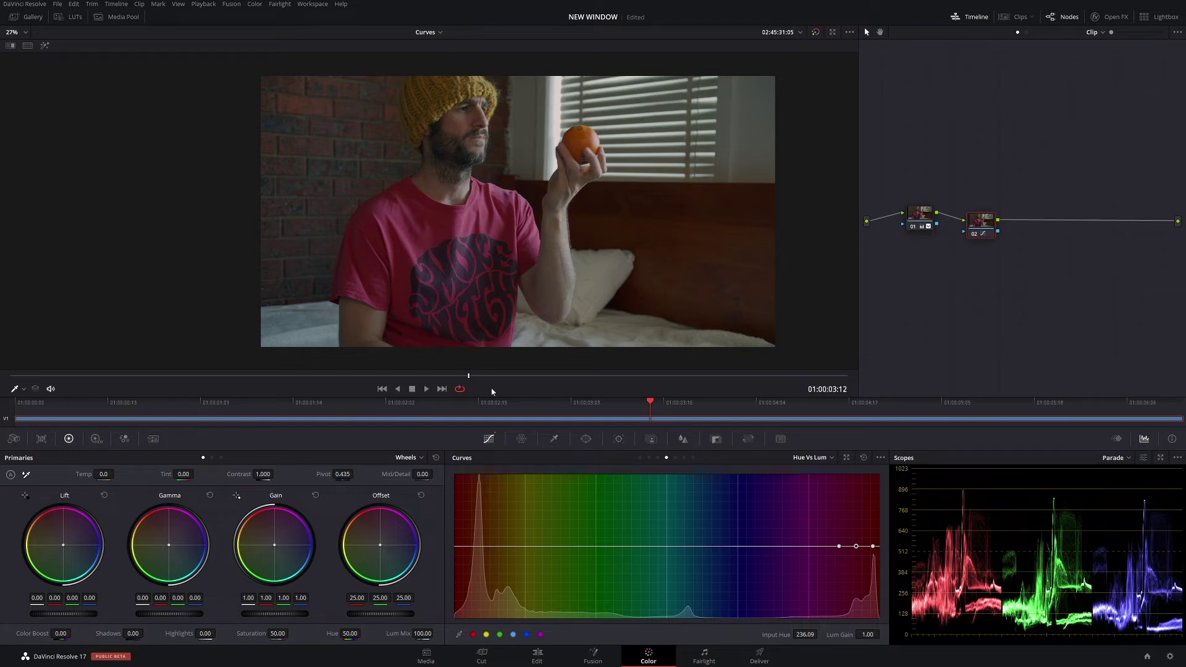
Brighten then darken the red hues on Hue vs Lum, settling them slightly darker
drag(861, 549, 860, 511)
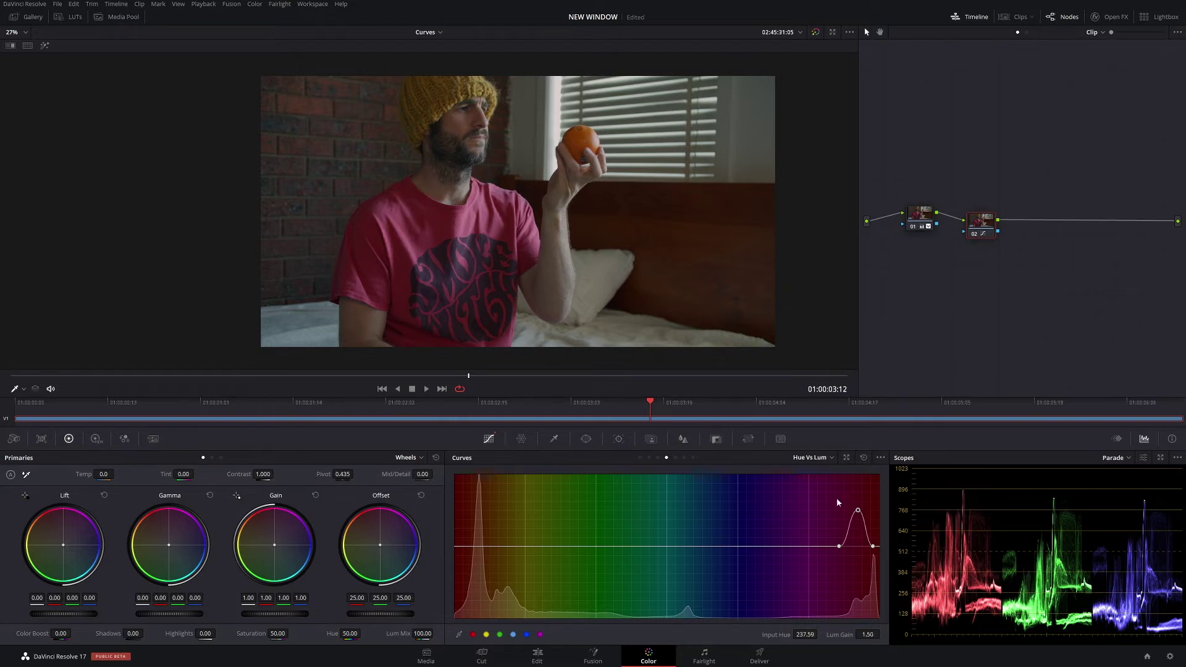
click(468, 547)
right_click(872, 548)
drag(858, 510, 863, 482)
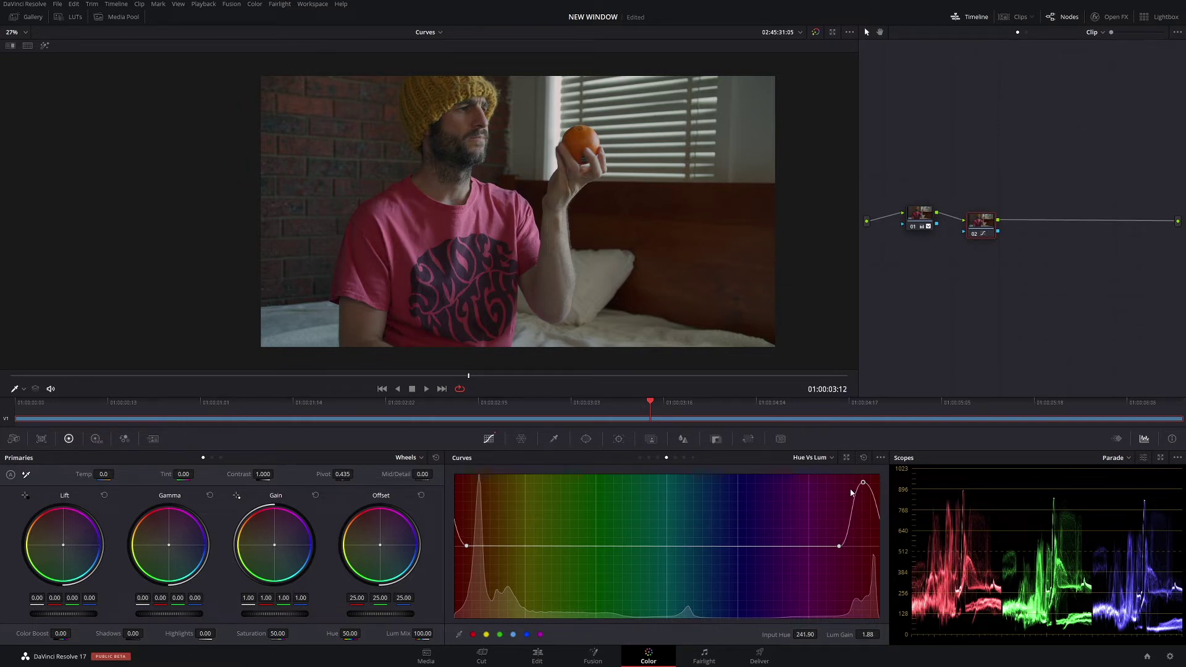
scroll(472, 292, up, 1)
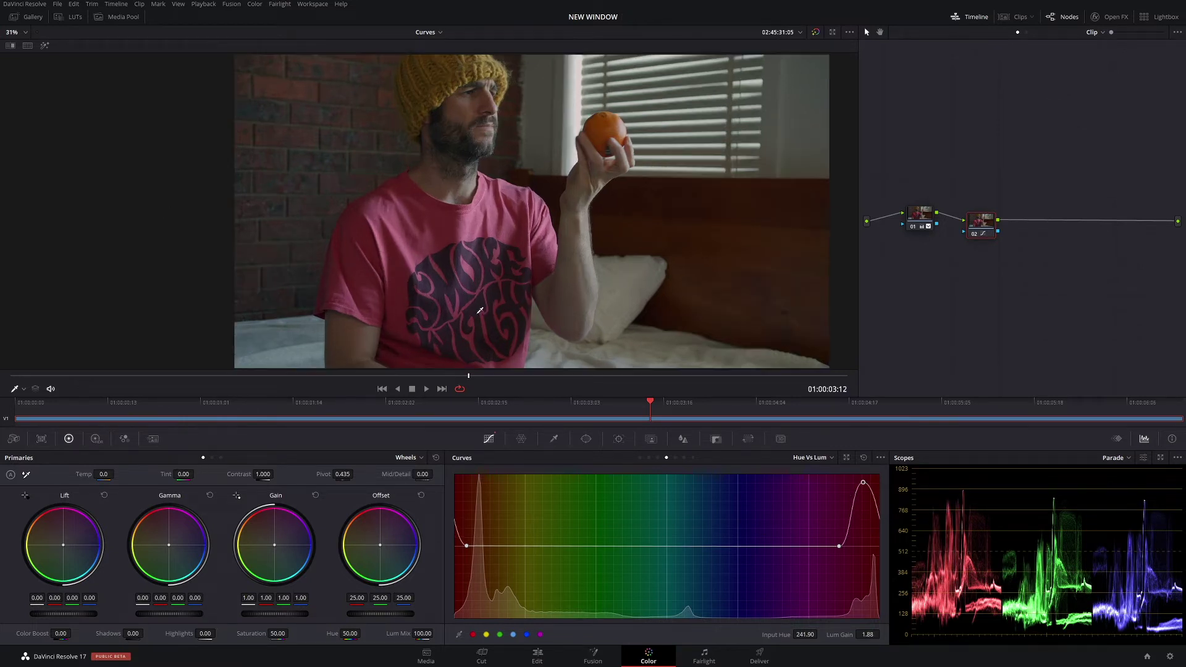
scroll(453, 260, down, 1)
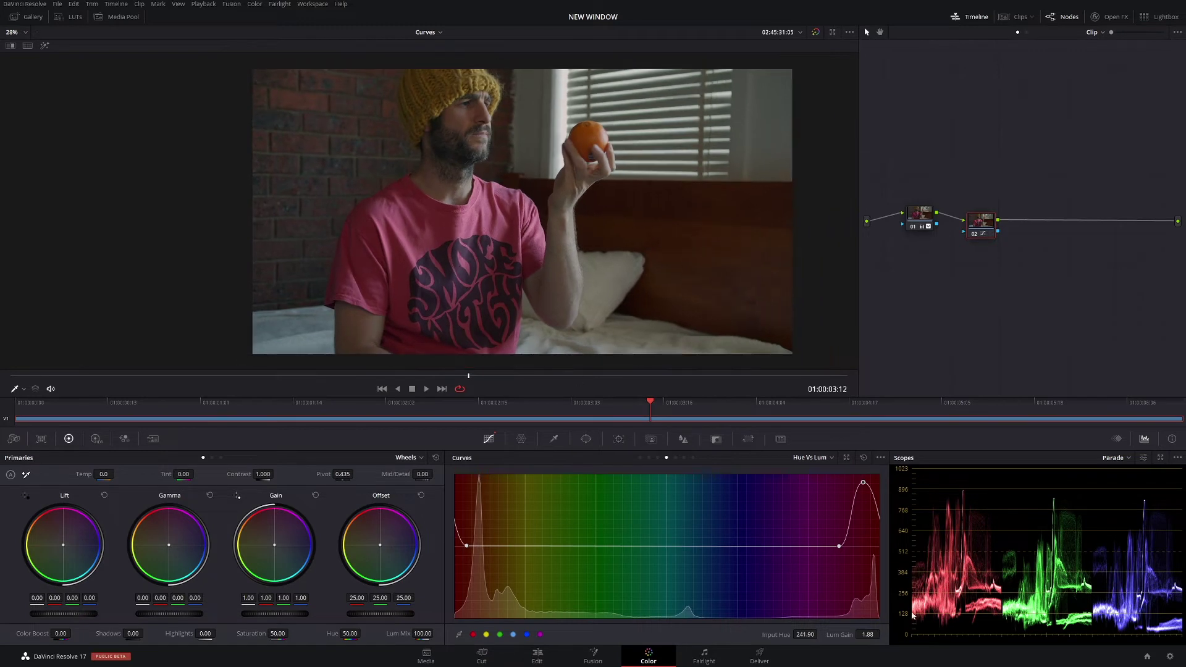
drag(863, 489, 860, 604)
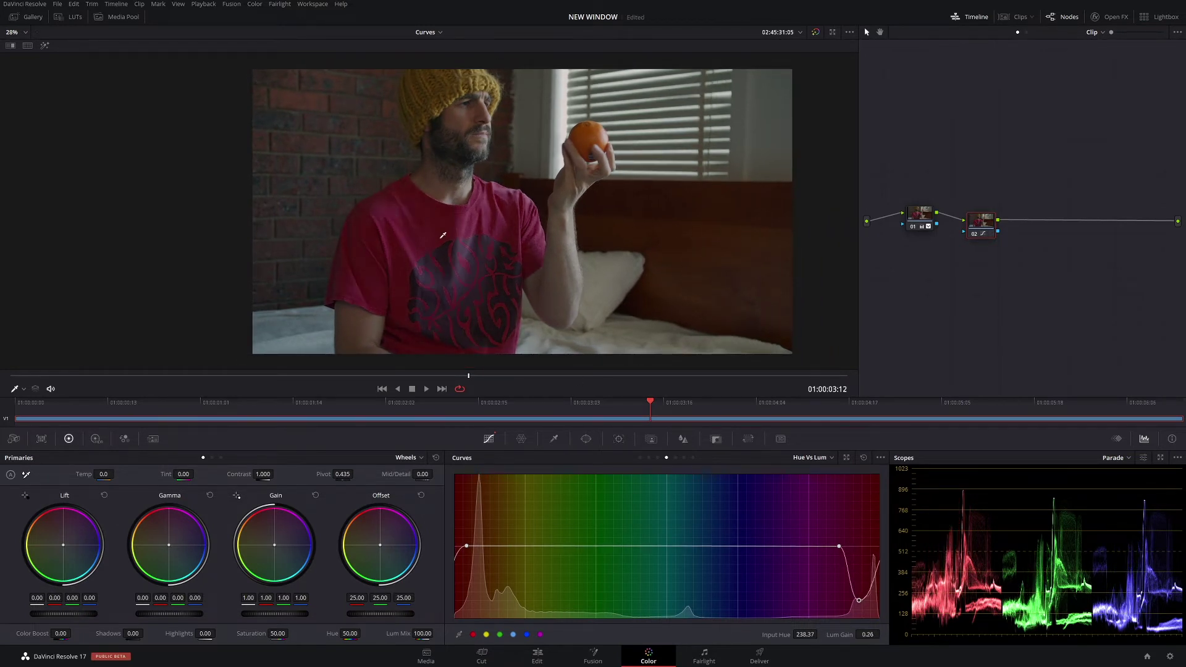
scroll(443, 236, up, 2)
scroll(504, 216, down, 1)
drag(859, 600, 855, 572)
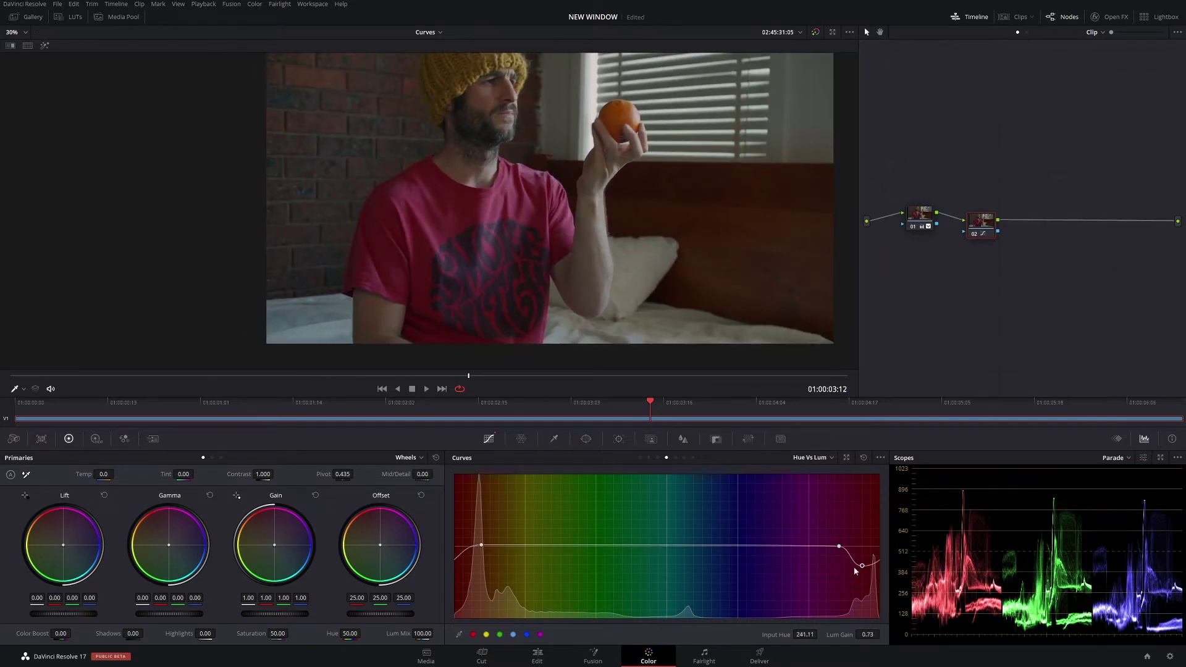
Add points around the orange hue, pull them down to darken the orange, and view full screen
click(570, 309)
scroll(571, 309, up, 2)
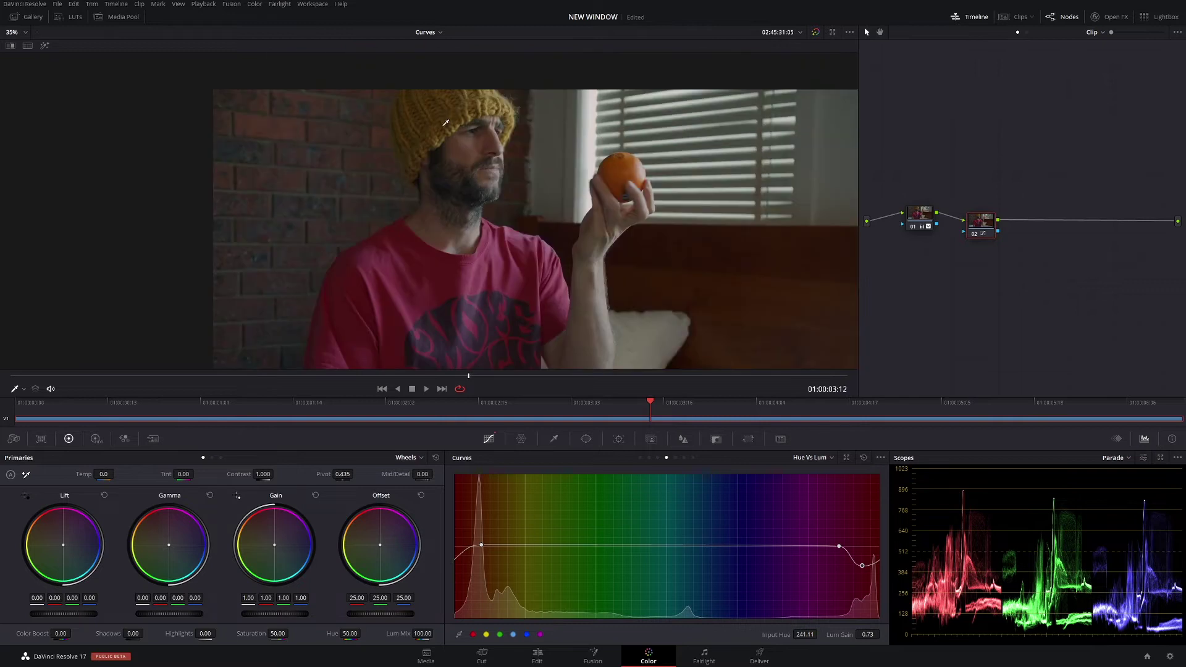
drag(502, 547, 504, 593)
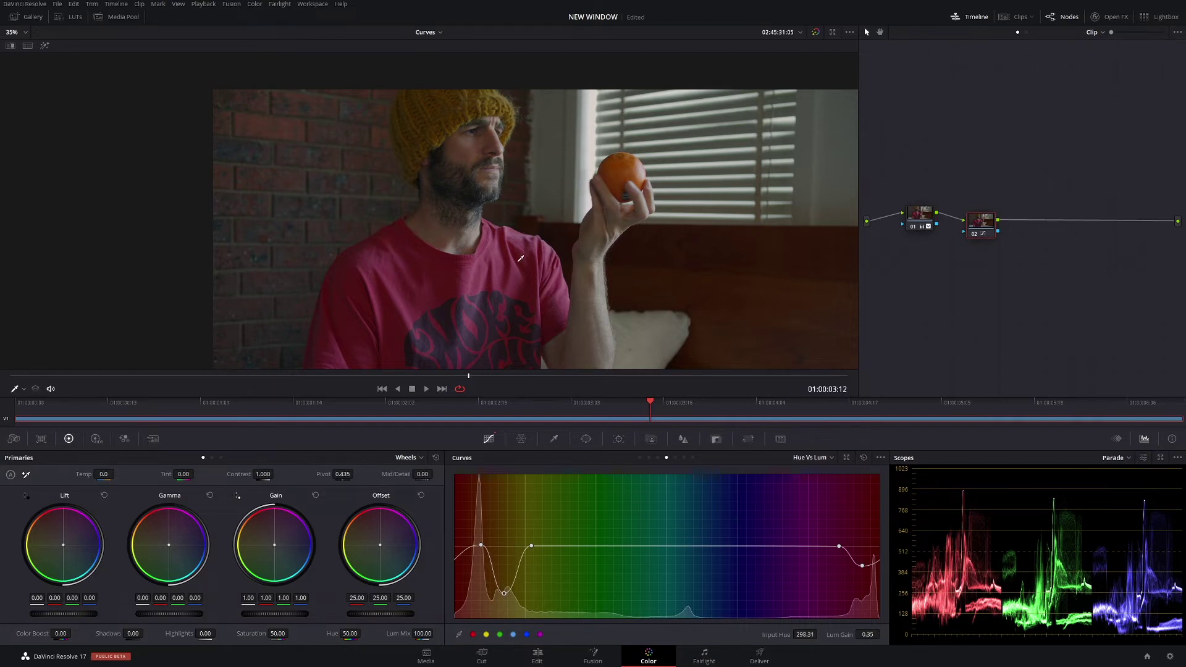
scroll(518, 240, down, 1)
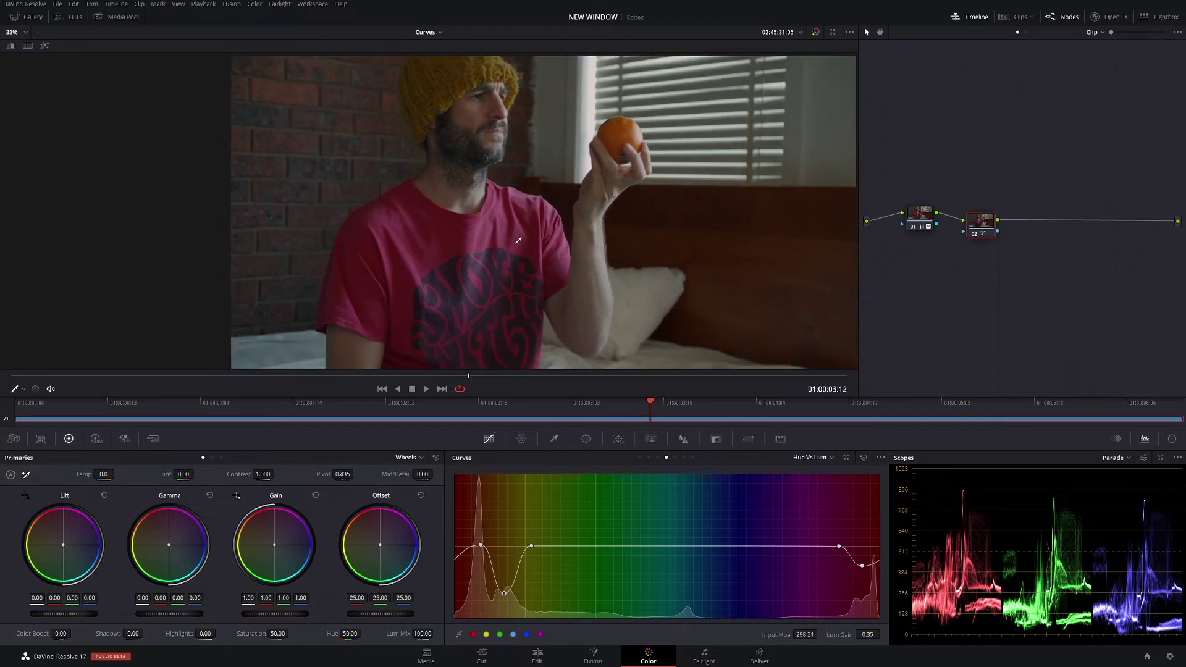
drag(481, 545, 474, 577)
key(ctrl+f)
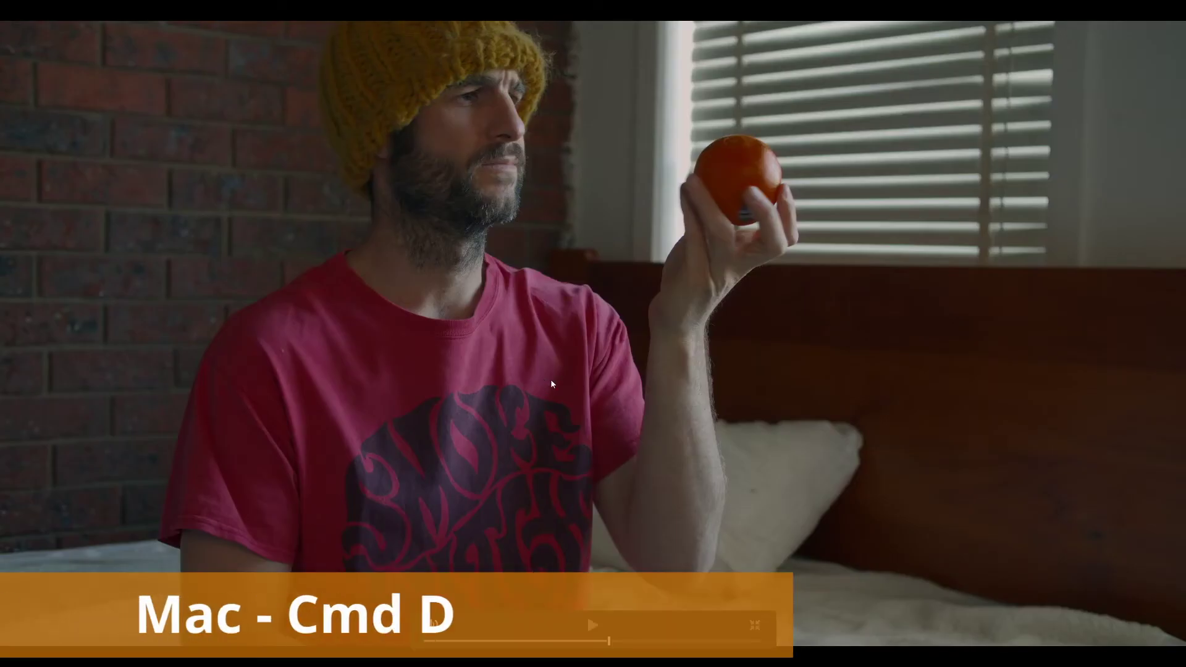
key(ctrl+d)
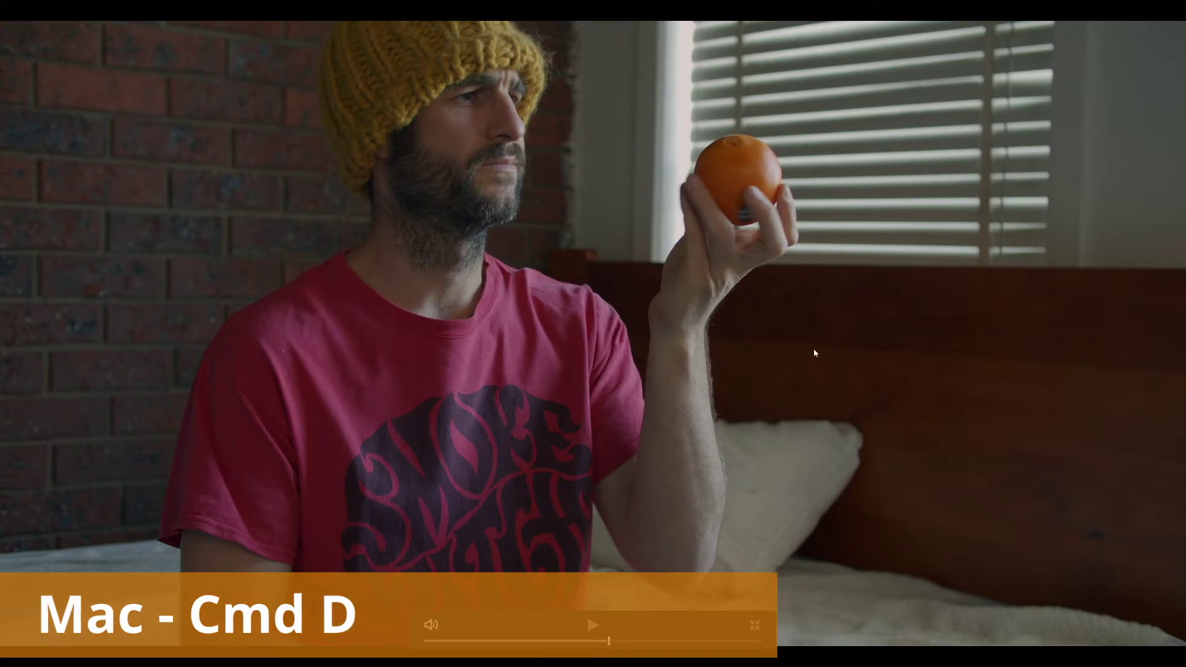
key(ctrl+d)
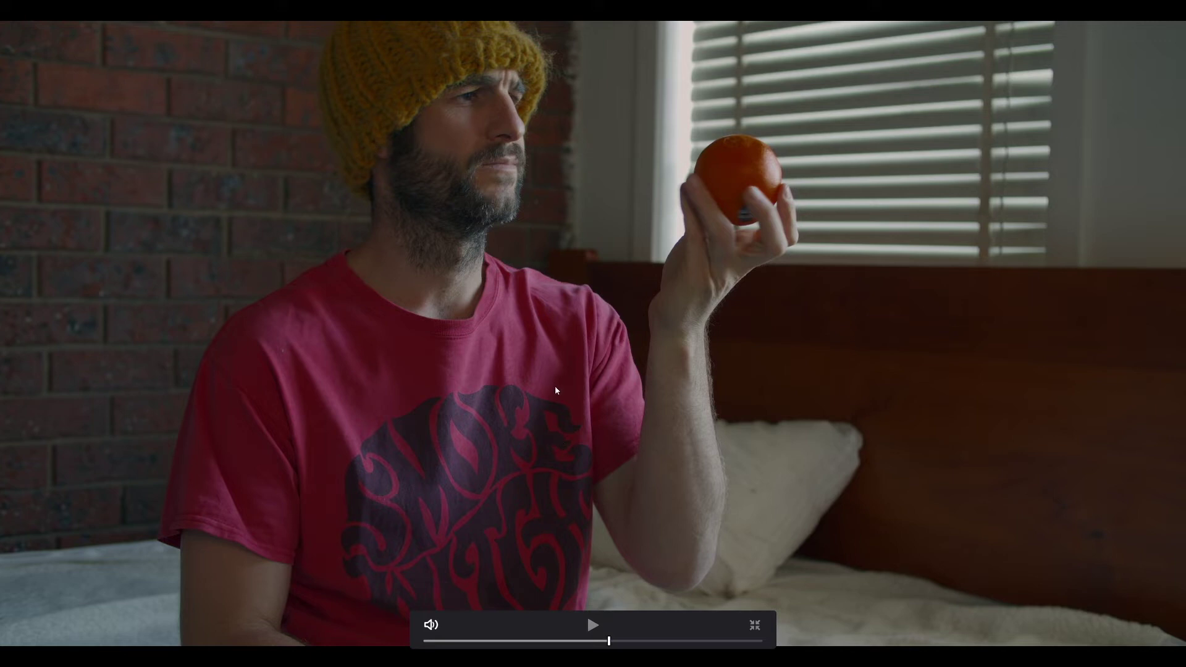
key(ctrl+f)
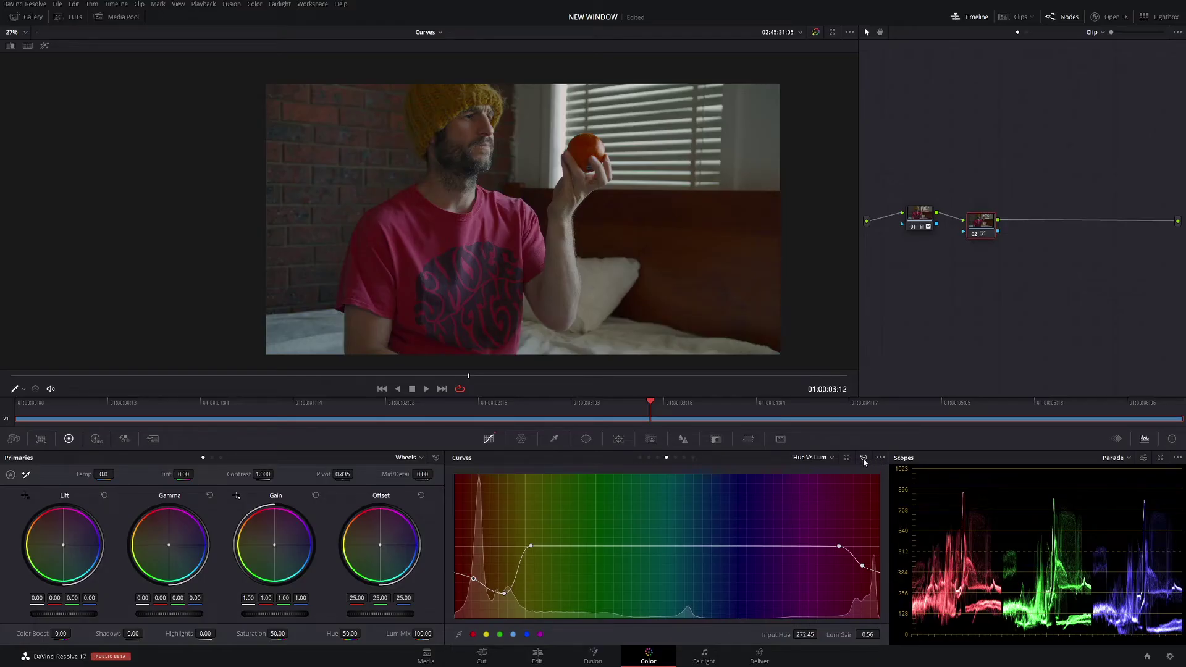
Reset Hue vs Lum, add control points, and push the yellow-green hues brighter
click(864, 458)
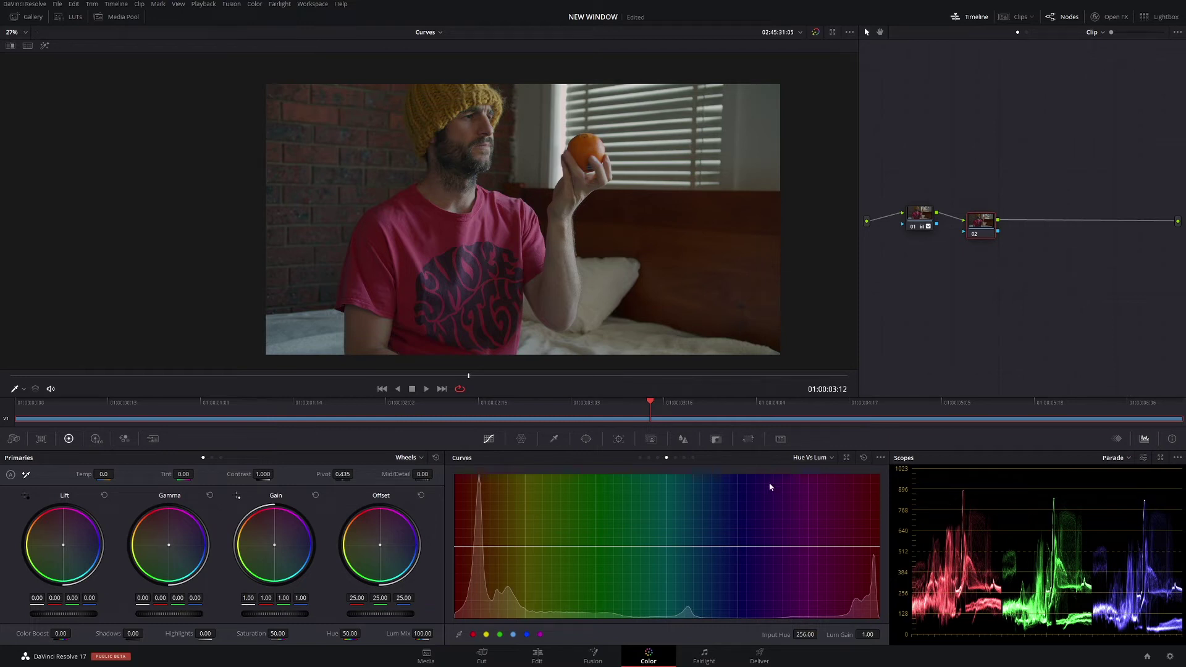
click(489, 550)
click(643, 545)
drag(565, 547, 582, 359)
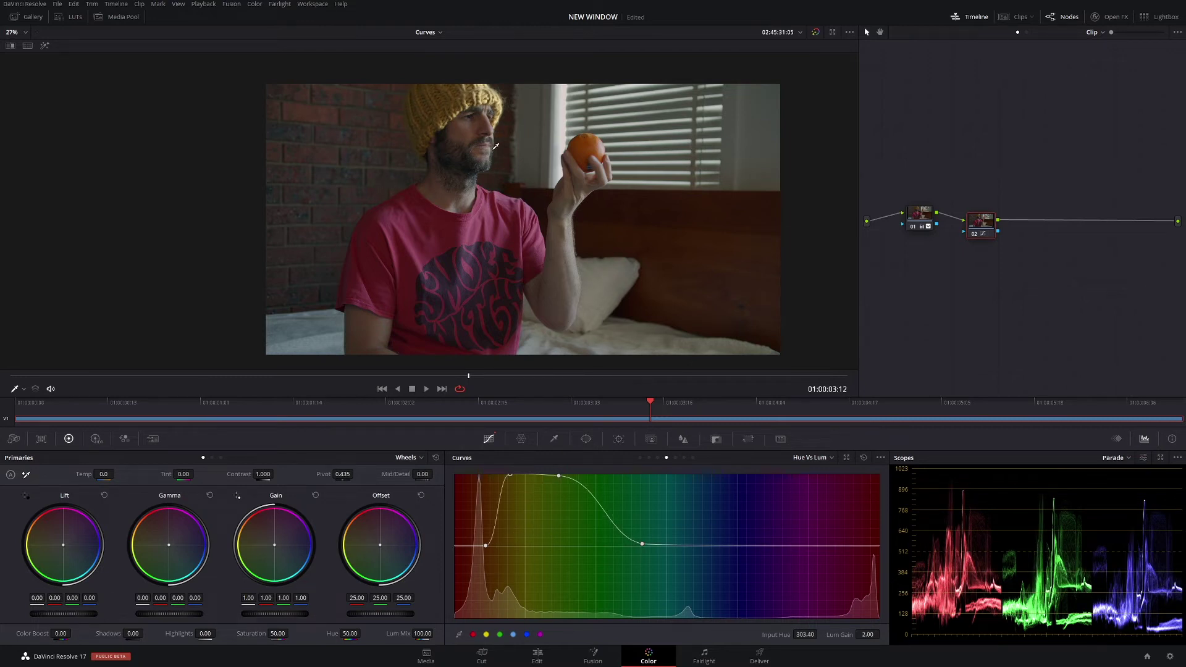
drag(547, 456, 614, 460)
Darken the yellow-green hues, reset the curve flat, and switch to Lum vs Sat
drag(509, 475, 530, 607)
drag(605, 479, 592, 616)
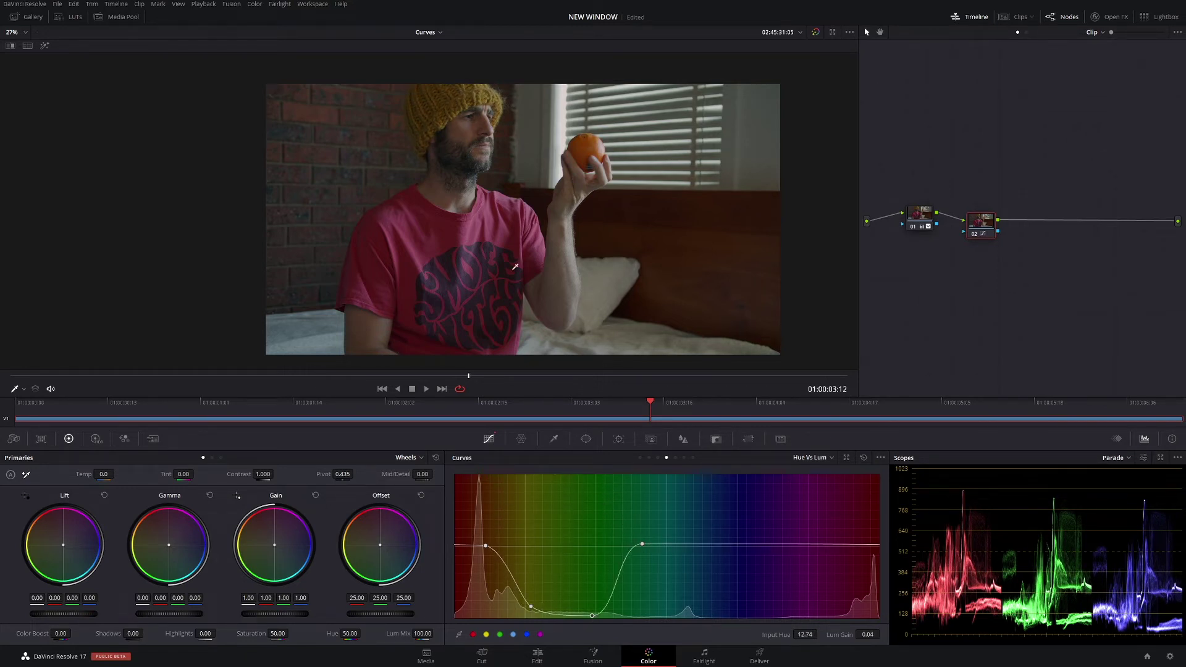
click(864, 458)
click(676, 458)
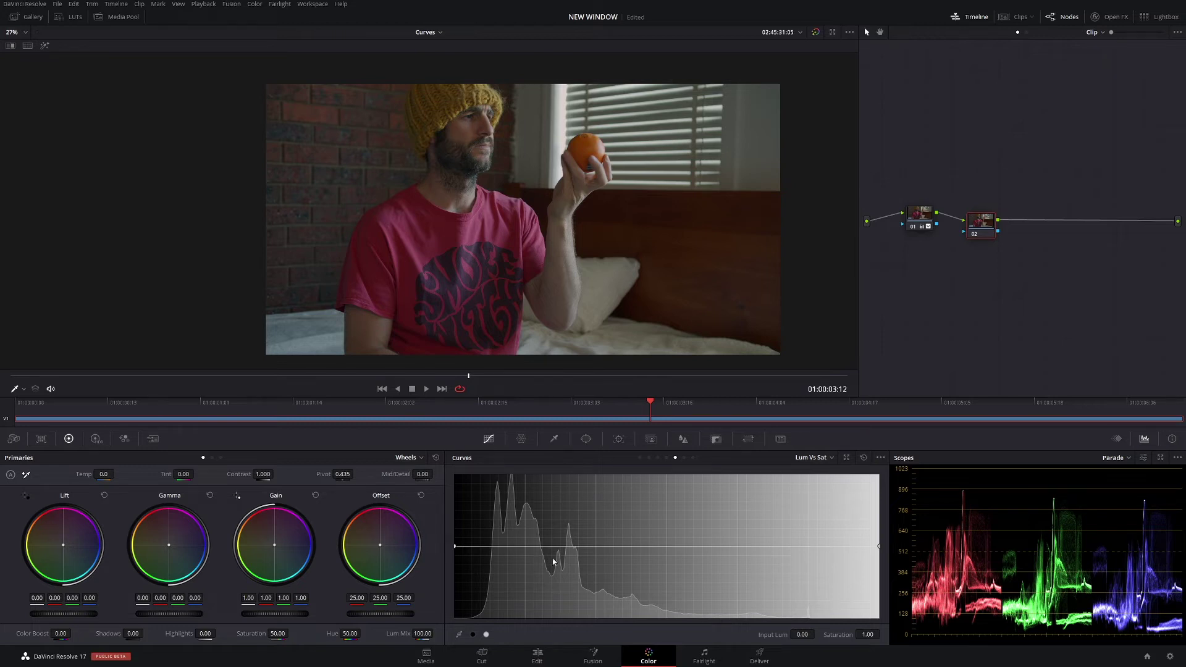
Save the project and pull Lum vs Sat shadow saturation down to 0.38 at luminance 0.12
key(ctrl+s)
click(514, 546)
drag(514, 547, 514, 549)
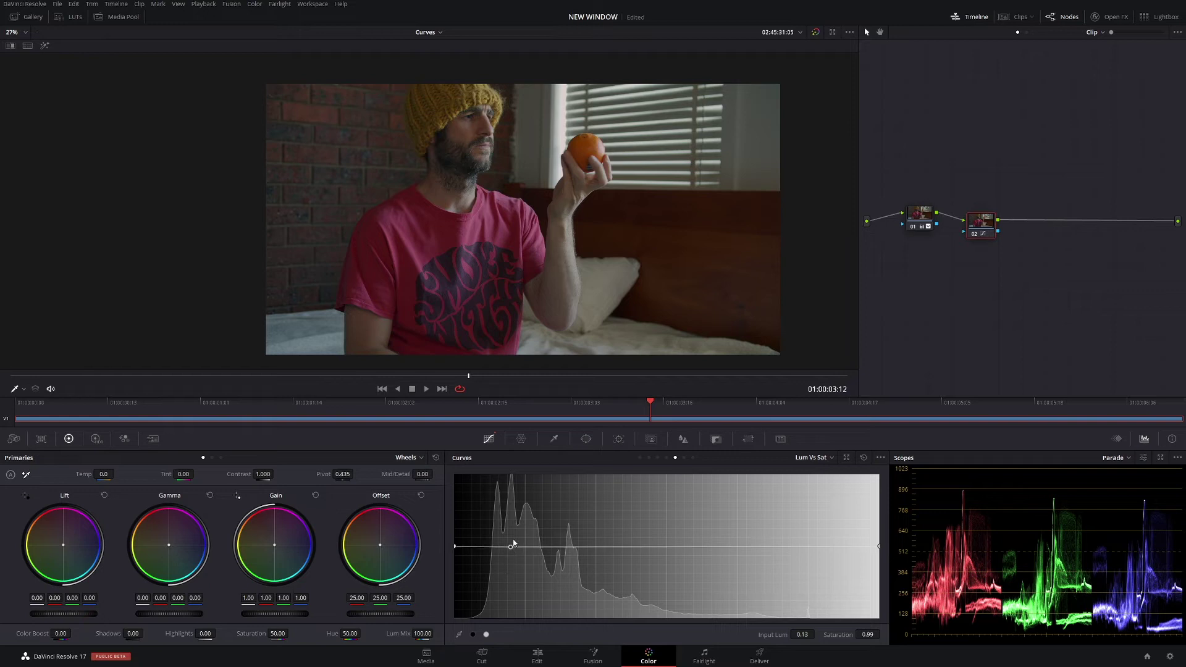
drag(510, 552, 516, 549)
drag(458, 554, 457, 625)
drag(488, 572, 504, 591)
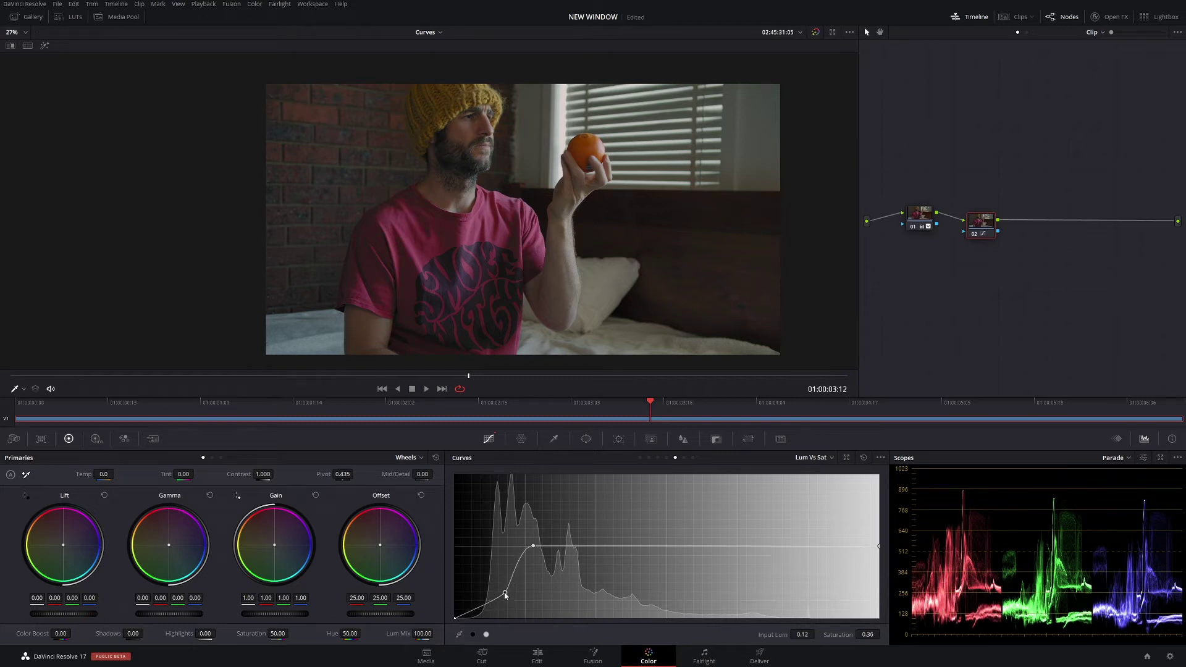
drag(991, 233, 995, 229)
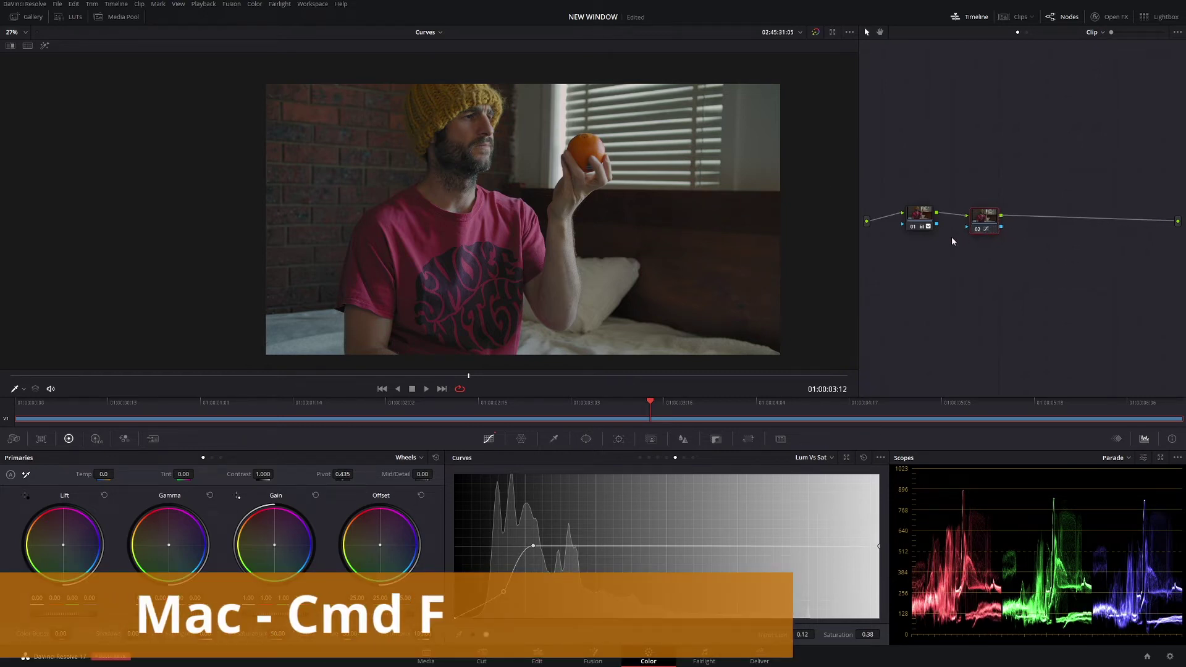
key(super+f)
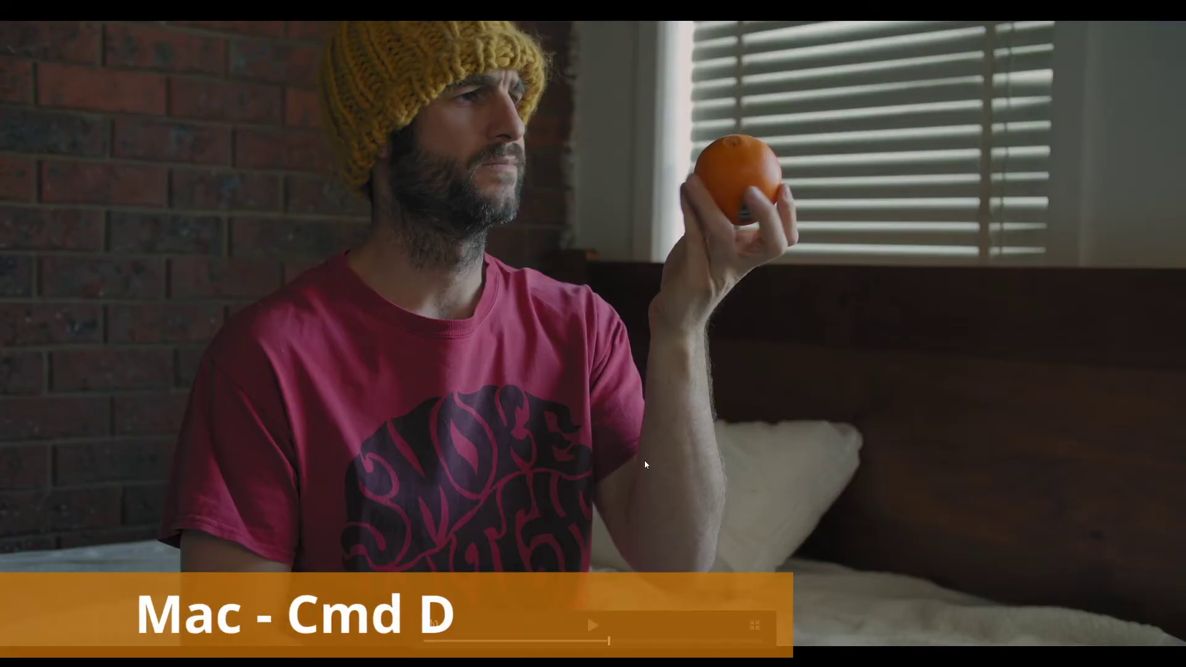
drag(609, 641, 636, 642)
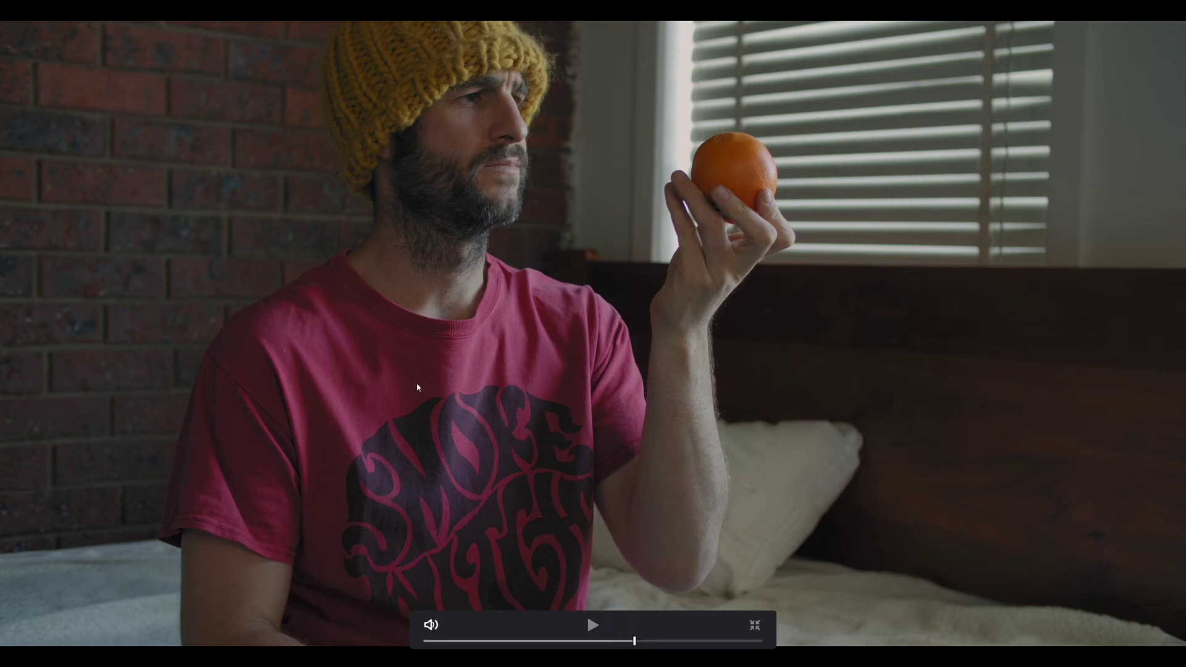
key(Left)
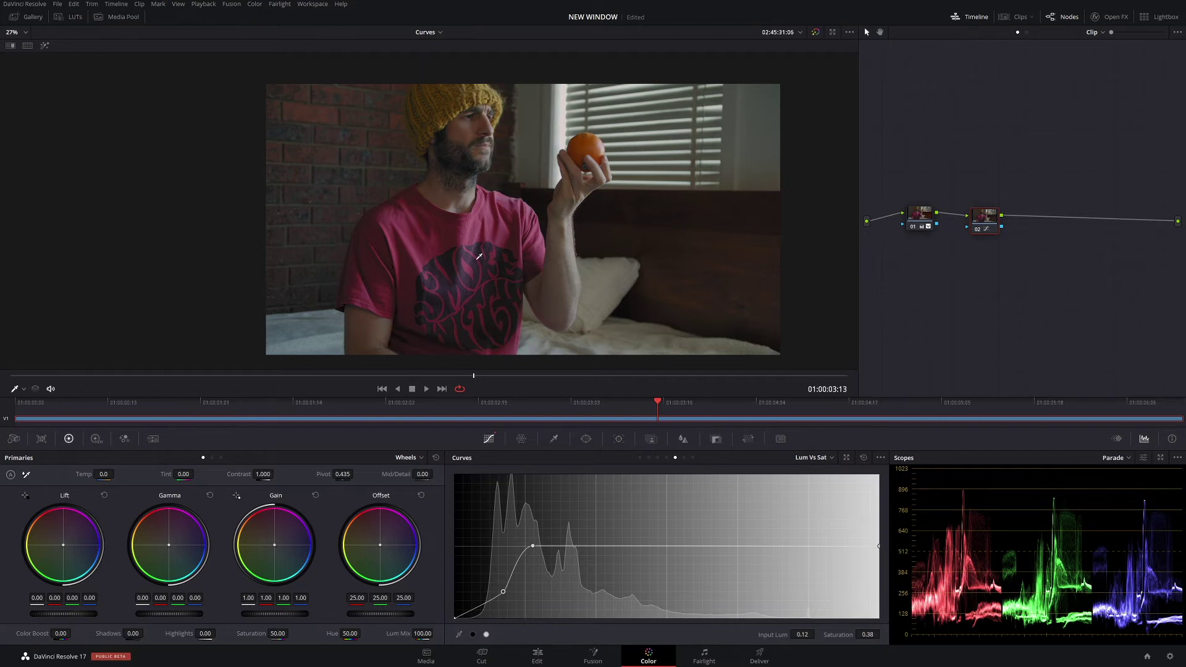
Try raising the Lum vs Sat shadow point, then lowering the highlights, and reset the curve flat
mouse_move(503, 592)
mouse_down()
mouse_move(487, 553)
mouse_move(501, 582)
mouse_up()
click(864, 457)
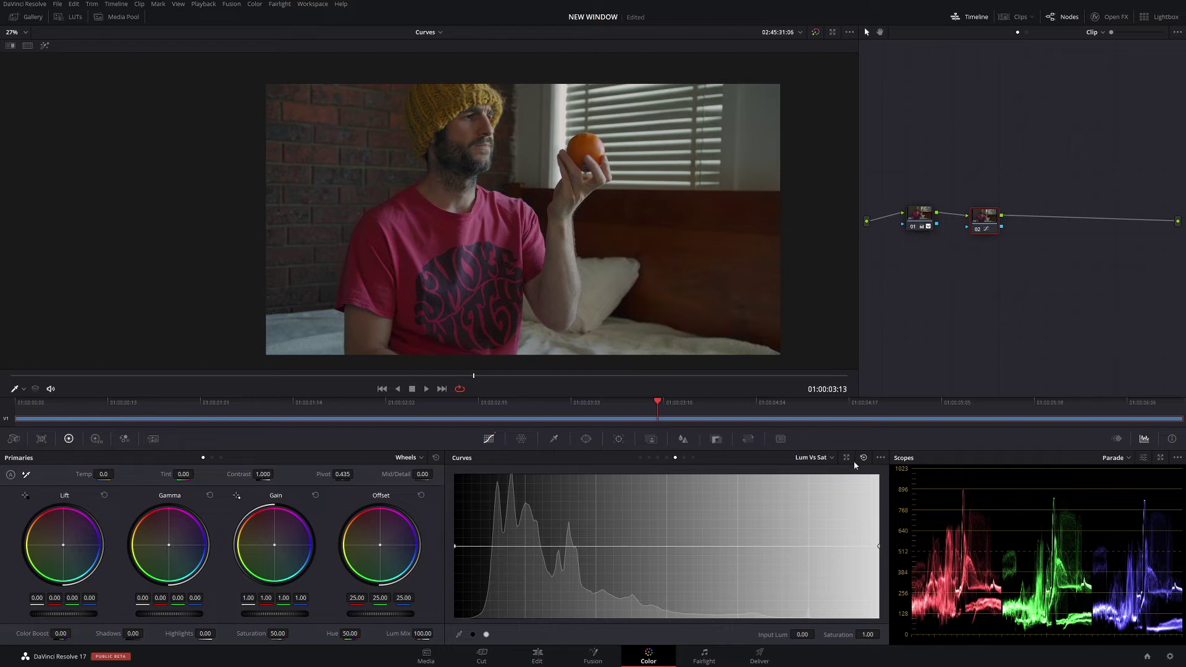
drag(877, 549, 850, 643)
click(537, 546)
drag(593, 546, 586, 581)
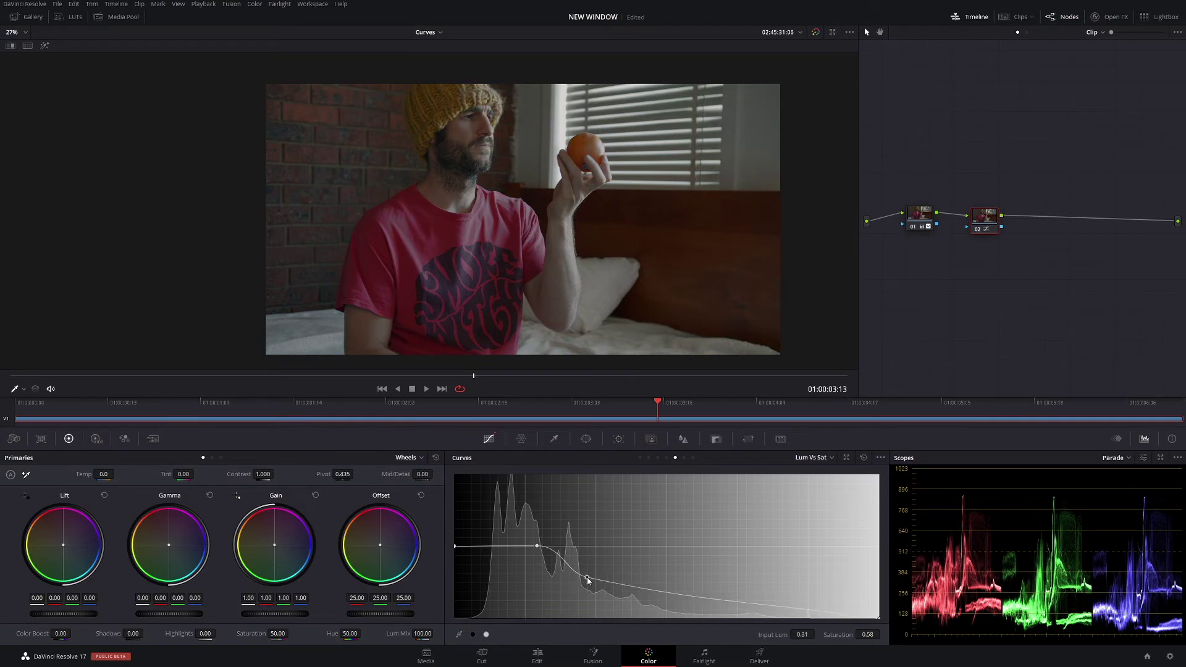
drag(537, 546, 510, 551)
drag(586, 578, 568, 592)
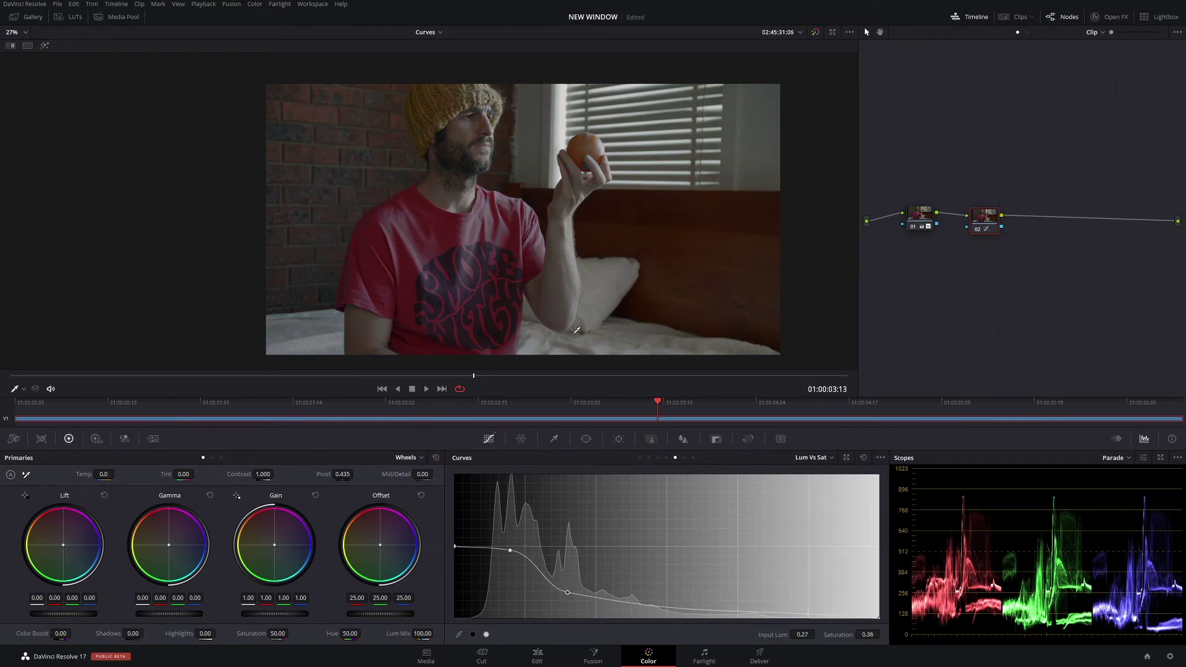
click(863, 458)
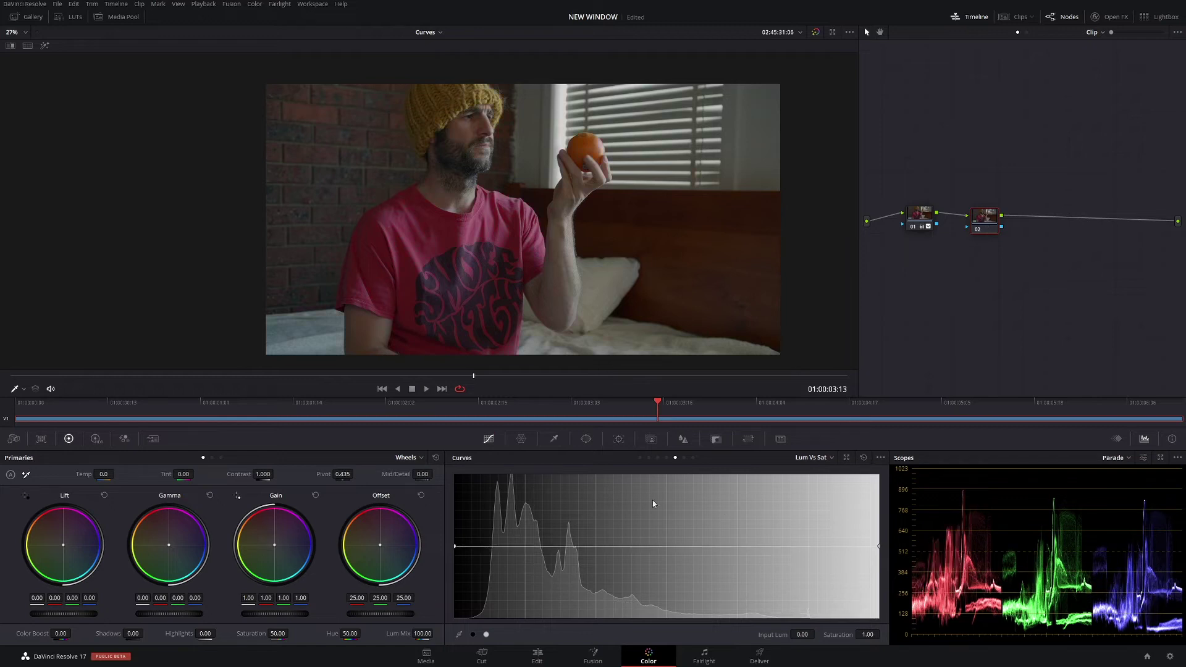
Add a Lum vs Sat anchor and pull the darkest end down to gently desaturate shadows
click(529, 546)
drag(456, 546, 483, 597)
drag(541, 546, 553, 547)
drag(499, 580, 520, 567)
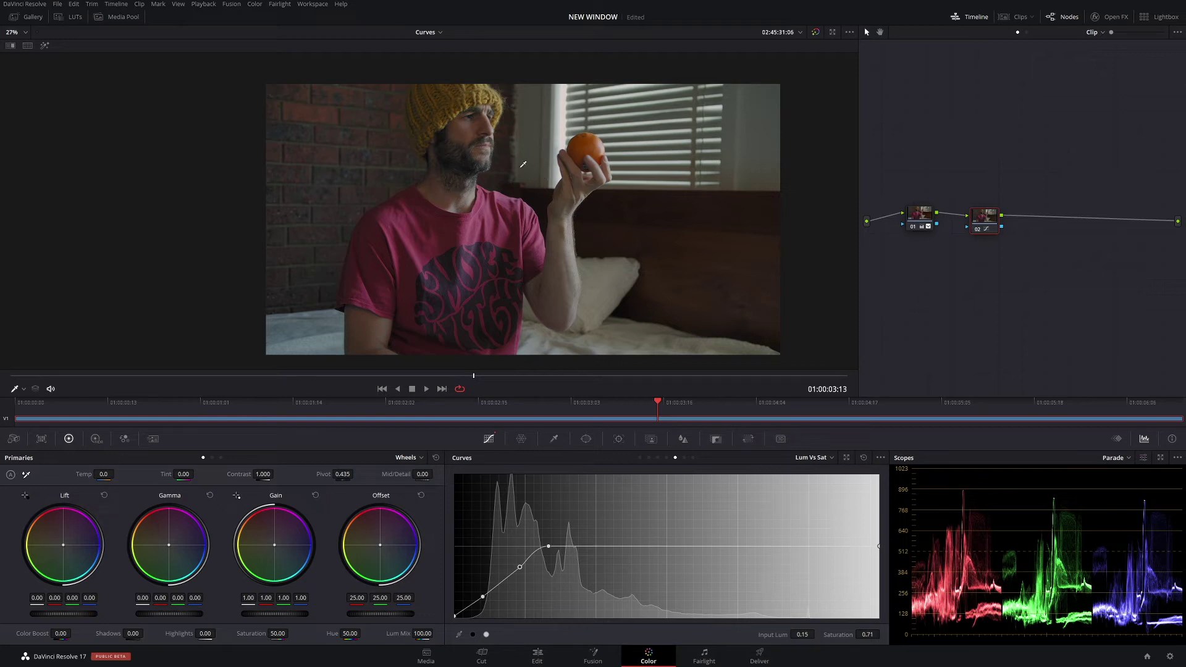
Scrub the clip to check the shadows, softening the darkest end, then show Sat vs Sat
mouse_move(527, 382)
mouse_down()
mouse_move(455, 375)
mouse_move(511, 375)
mouse_up()
drag(482, 597, 516, 560)
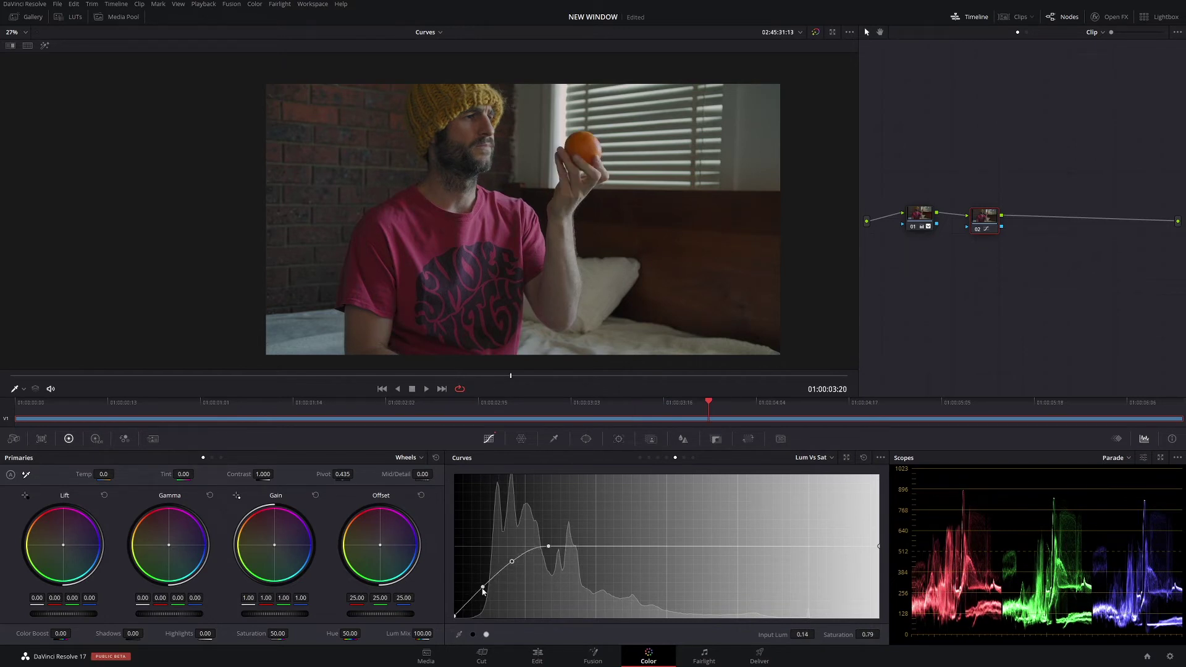
drag(454, 616, 452, 604)
drag(511, 376, 543, 375)
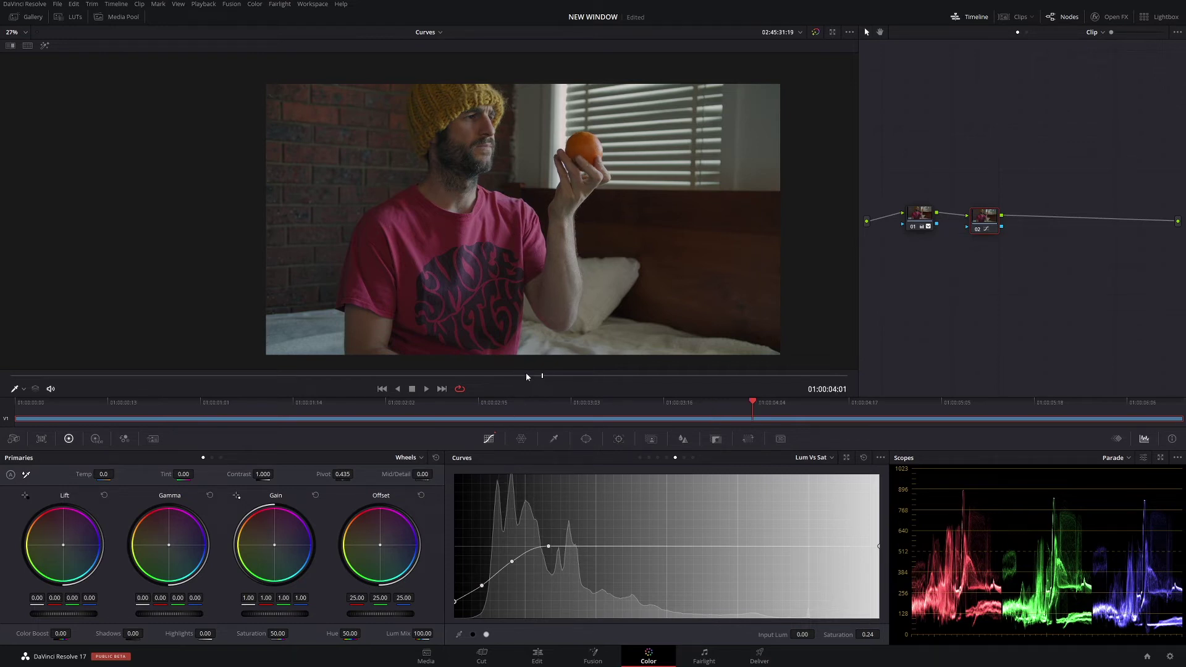
drag(561, 376, 501, 378)
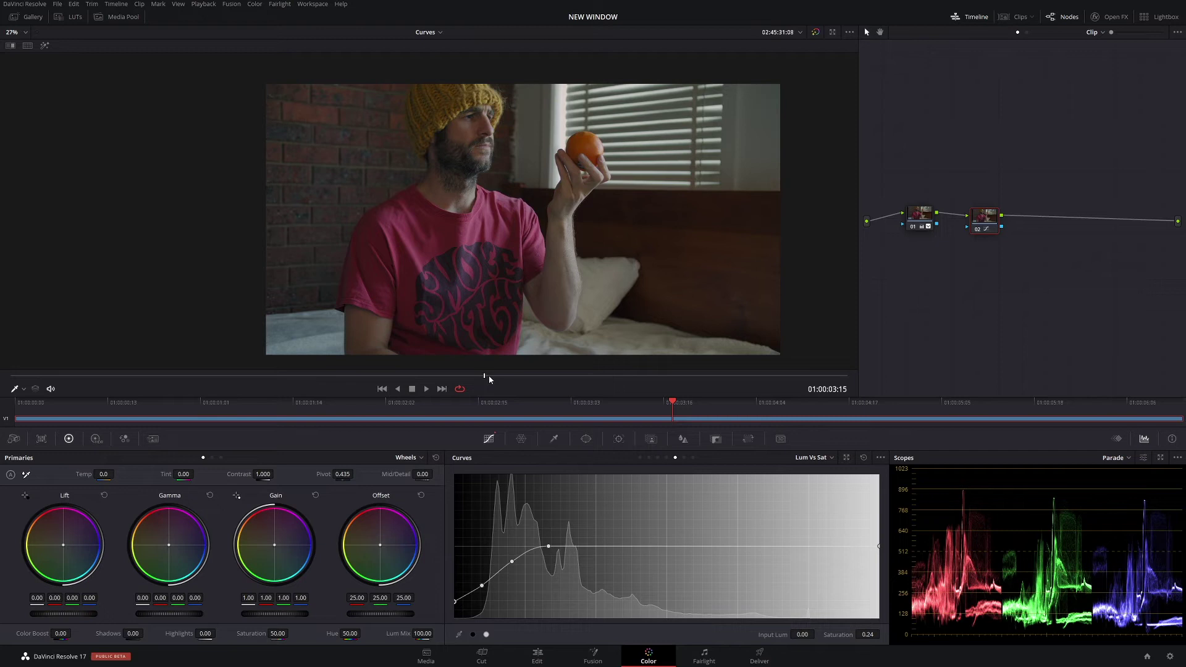
drag(488, 379, 555, 375)
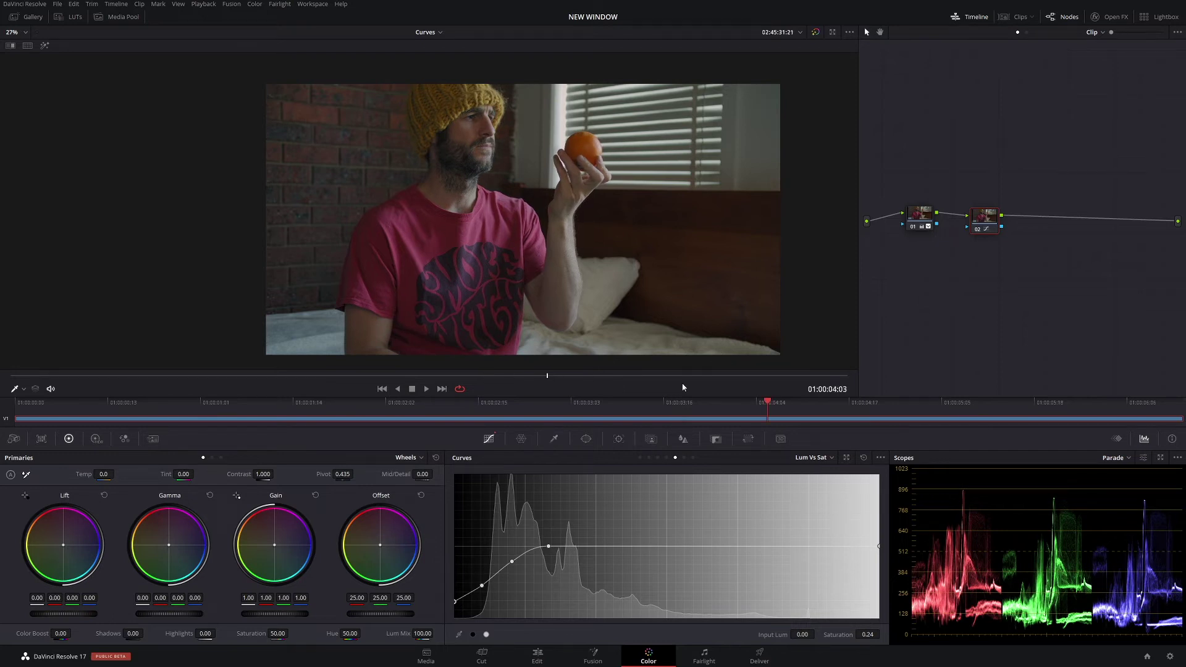
click(684, 458)
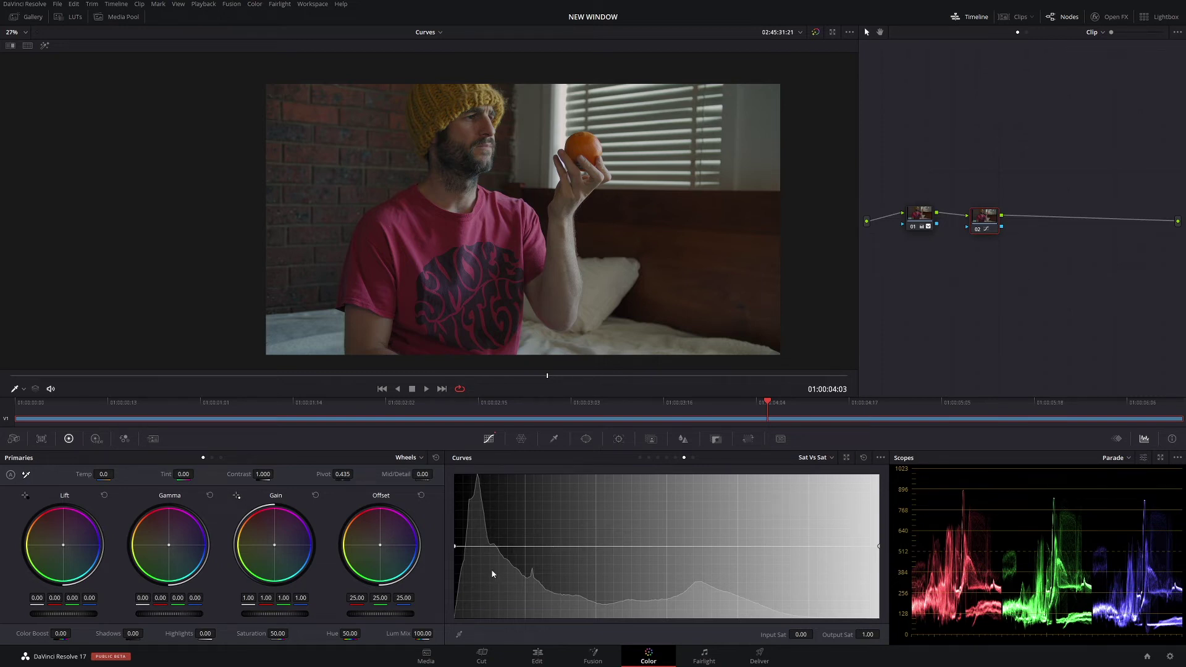
scroll(542, 255, up, 1)
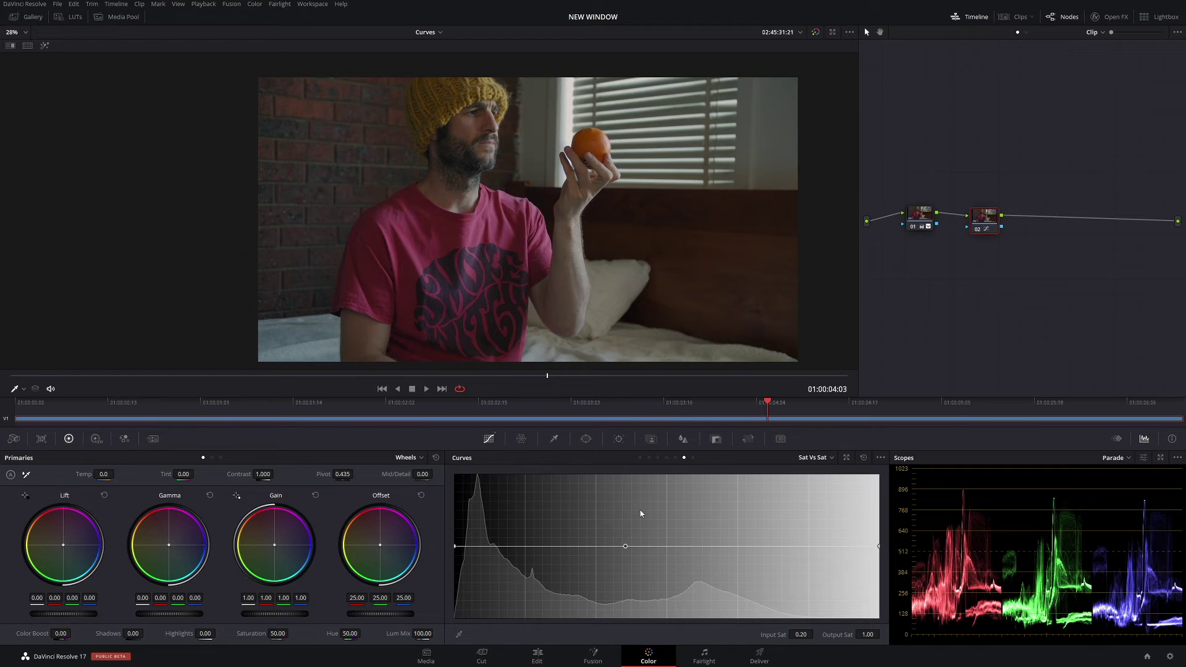
drag(671, 548, 680, 548)
drag(625, 547, 623, 490)
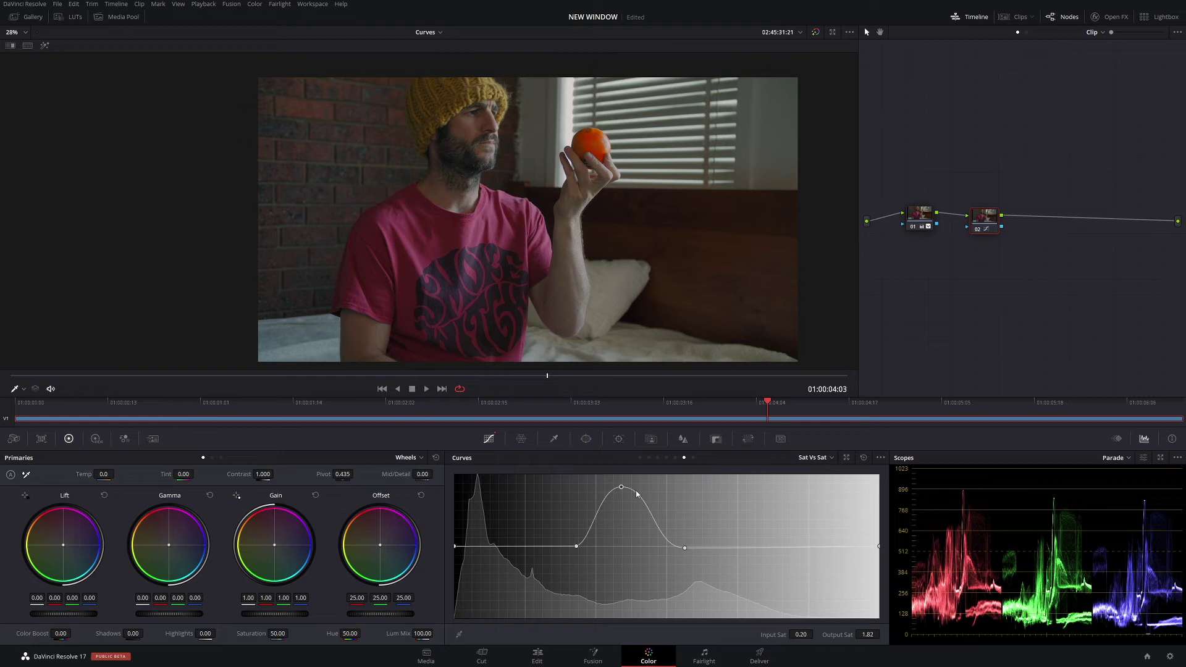
right_click(685, 548)
mouse_move(626, 491)
mouse_down()
mouse_move(638, 529)
mouse_move(635, 475)
mouse_up()
key(shift+Home)
drag(456, 546, 459, 625)
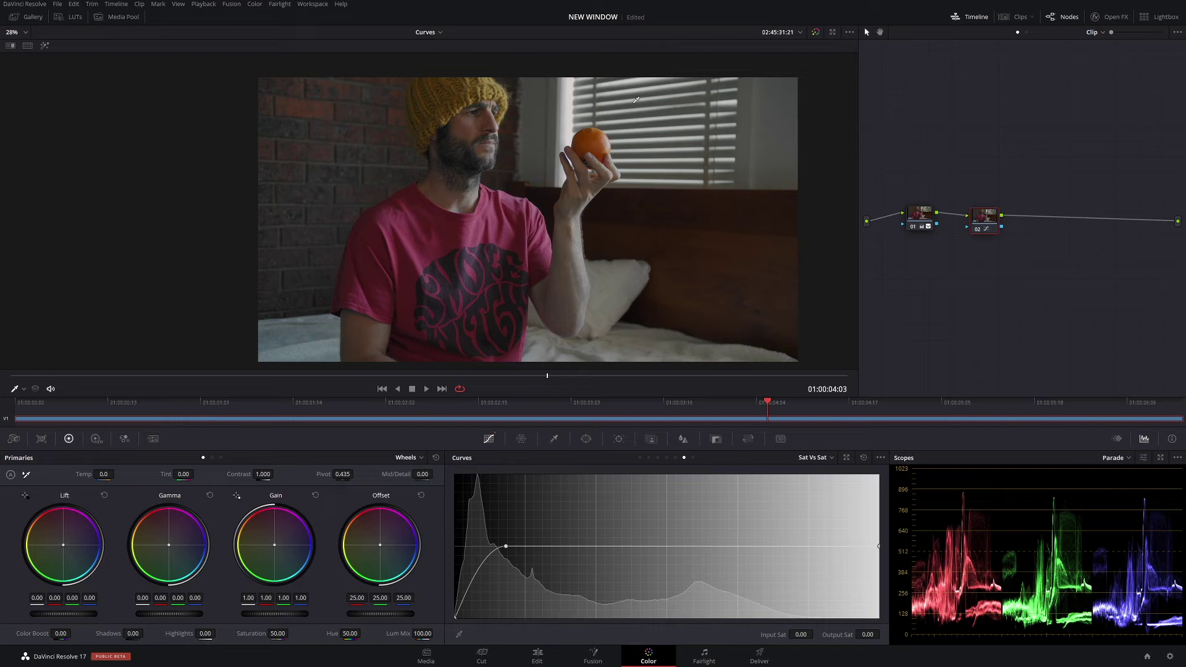
drag(506, 546, 477, 570)
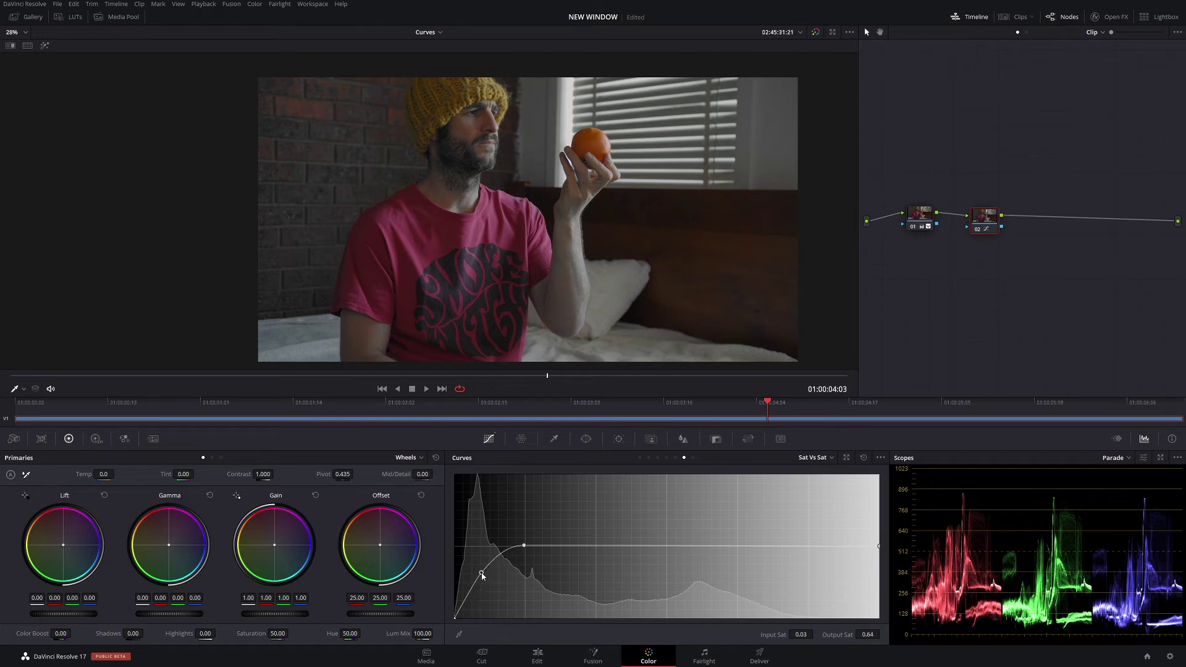
click(863, 458)
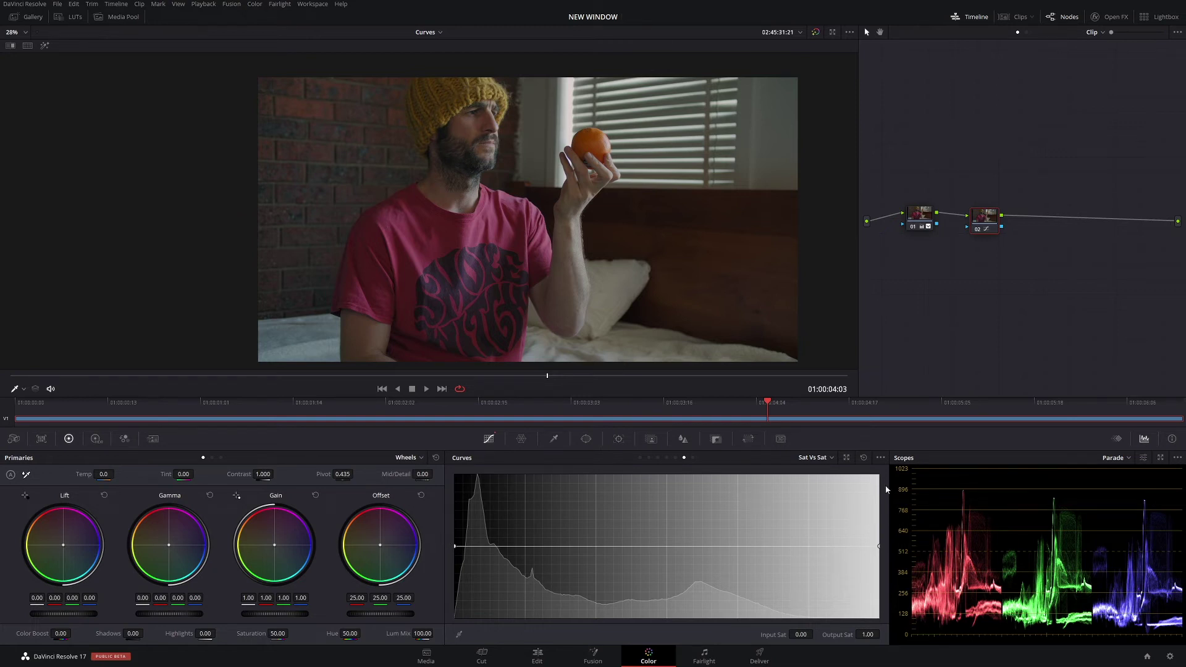
click(559, 546)
drag(455, 546, 461, 616)
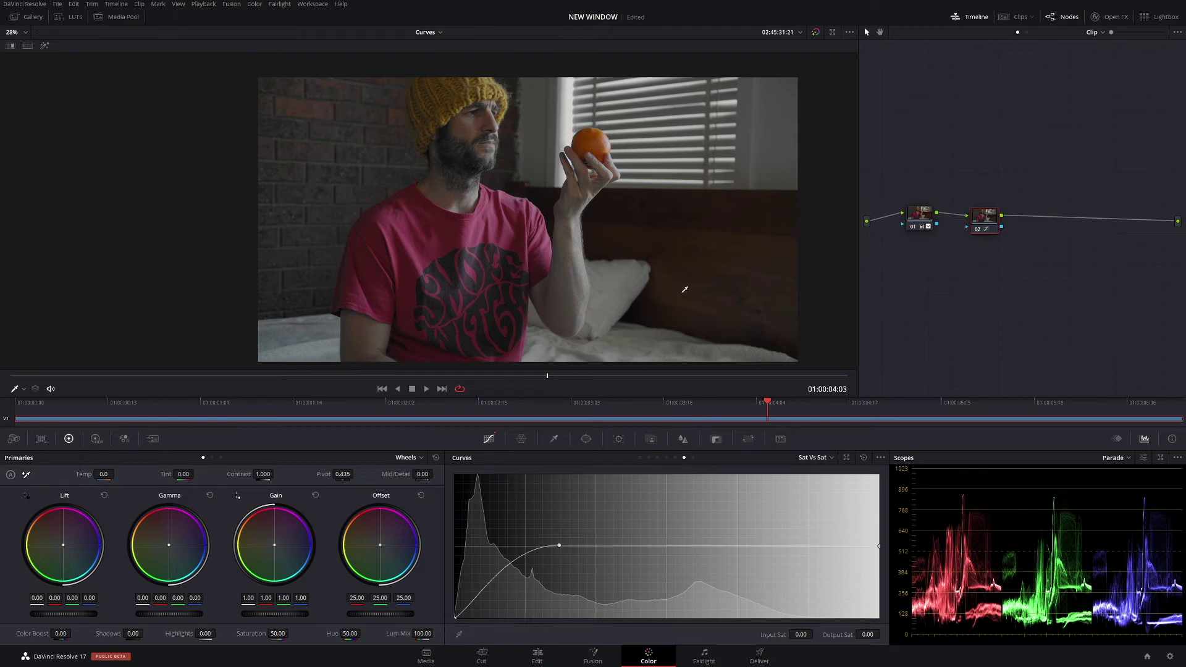
click(507, 570)
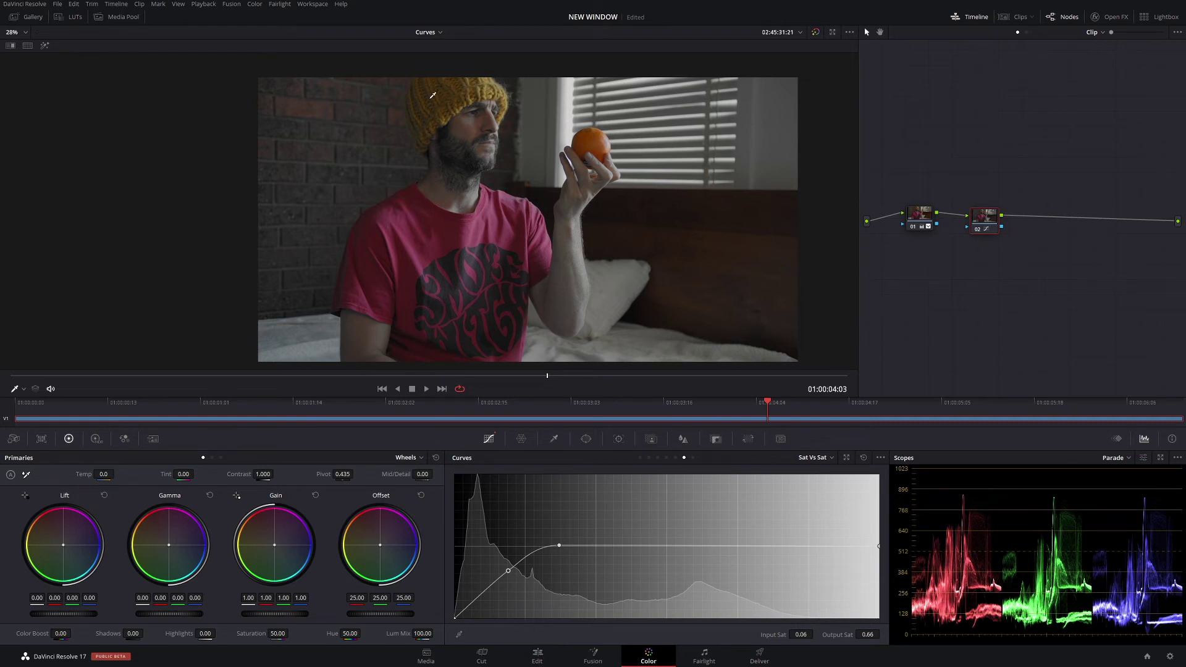
click(863, 458)
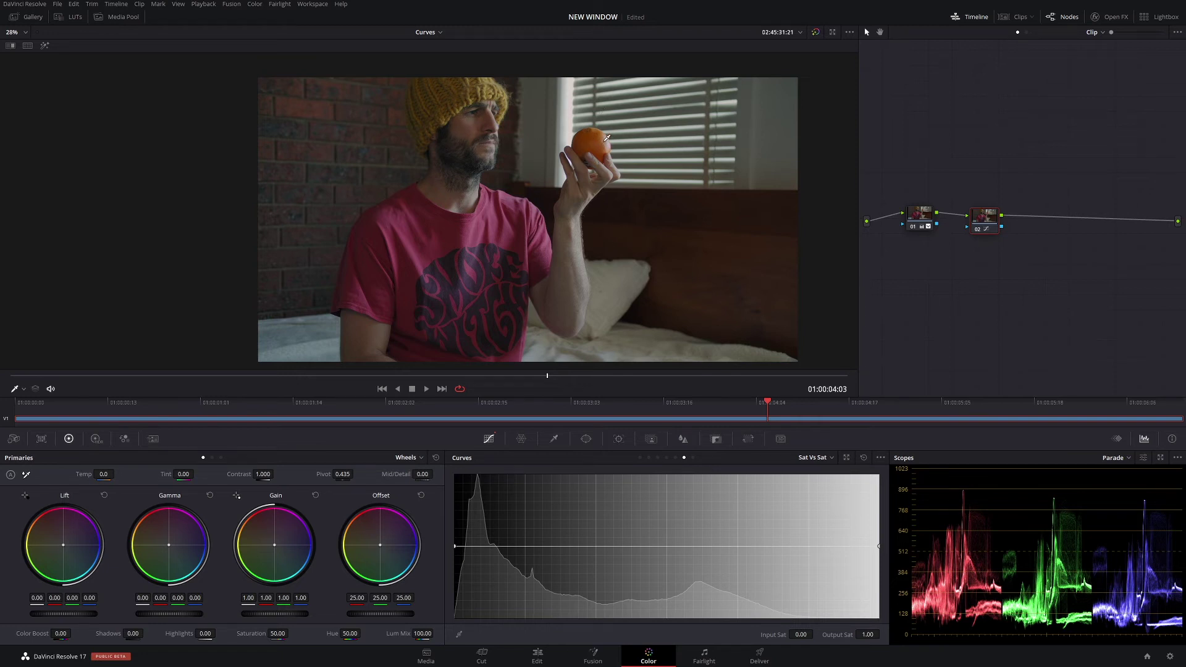
Return the playhead to 01:00:03:18 and add a first point on the Sat vs Lum curve
mouse_move(562, 373)
mouse_down()
mouse_move(604, 374)
mouse_move(456, 378)
mouse_move(639, 372)
mouse_move(541, 382)
mouse_up()
drag(544, 385, 499, 378)
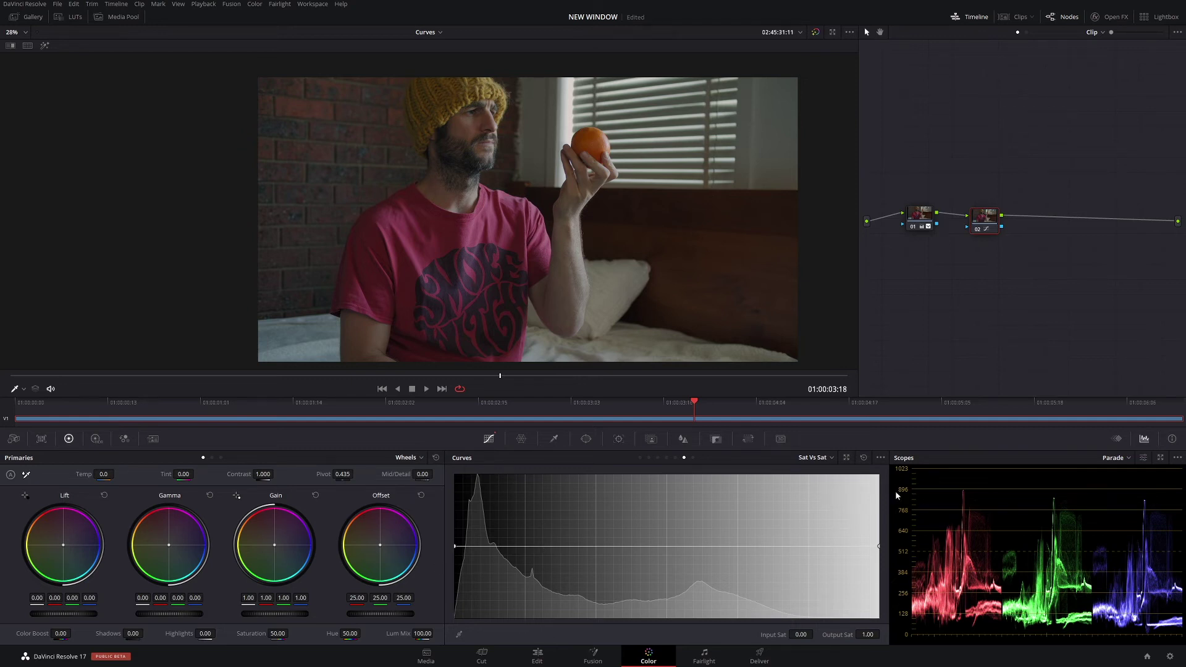
click(694, 458)
click(525, 545)
Try a strong mid-saturation luminance lift on the Sat vs Lum curve, then reset it
click(665, 547)
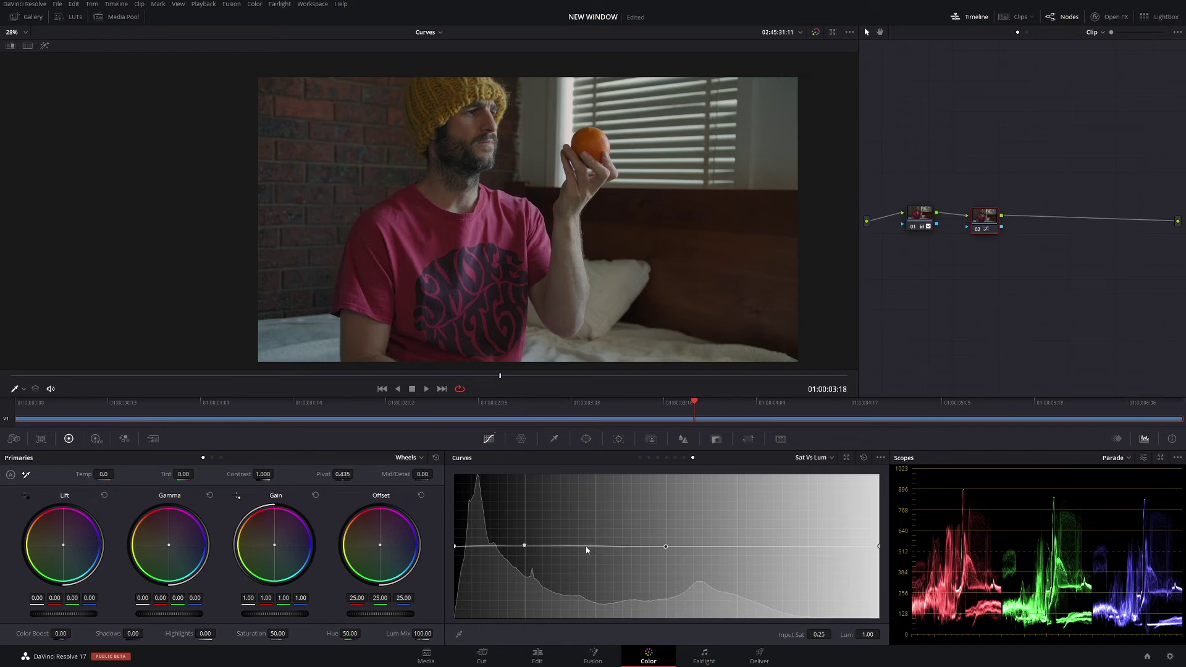
drag(586, 546, 591, 598)
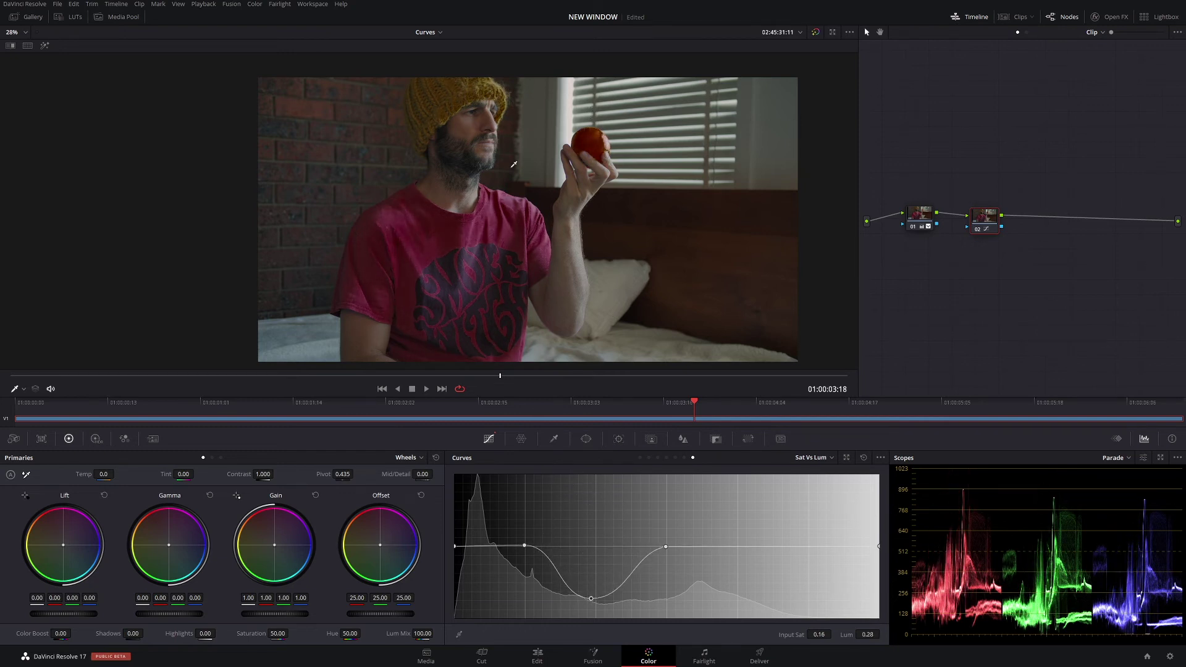
click(864, 457)
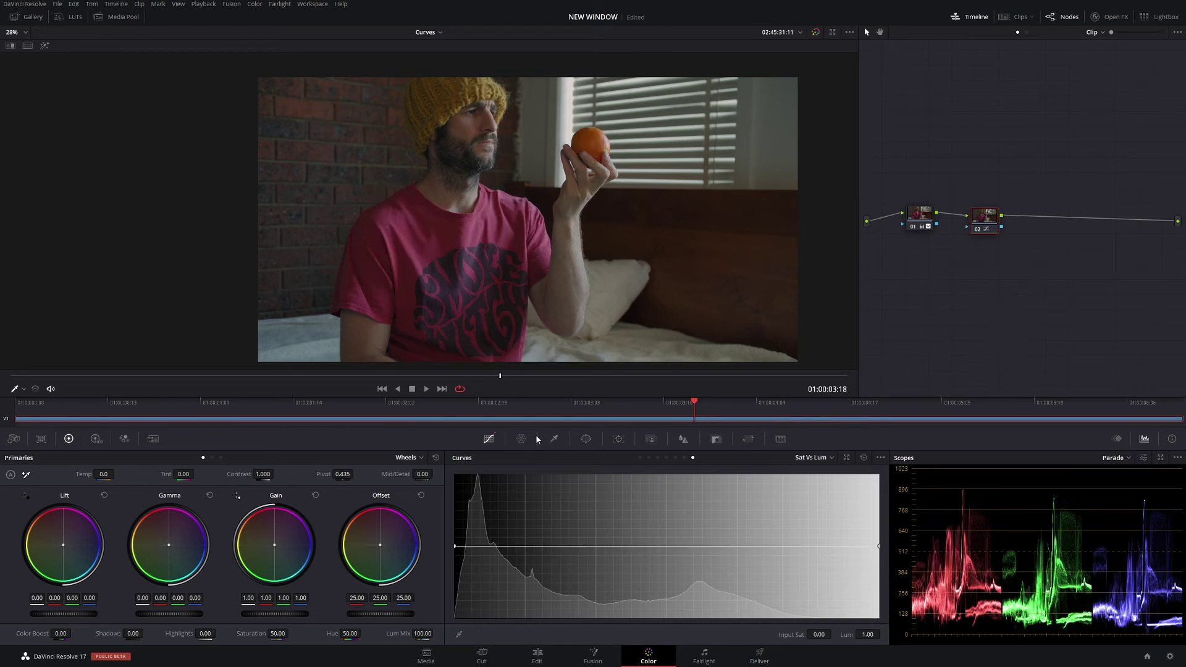
Test darkening low-saturation areas with new Sat vs Lum points, scrub forward, and reset flat
click(526, 547)
drag(456, 546, 459, 579)
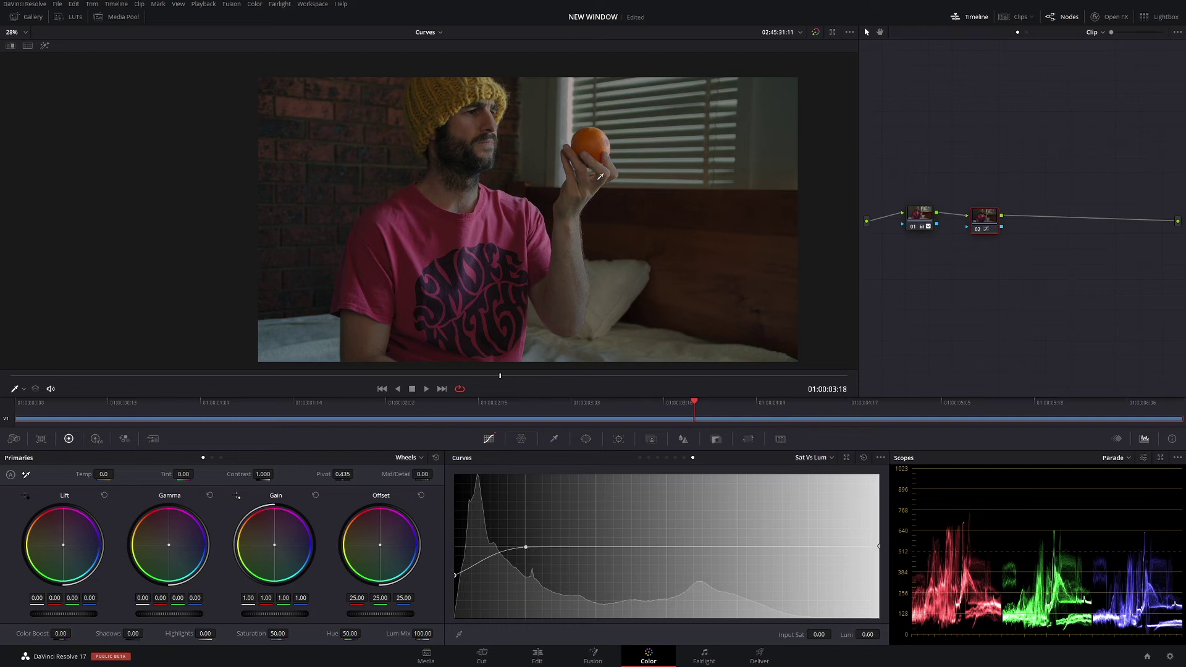
click(564, 546)
drag(526, 547, 528, 554)
drag(456, 576, 455, 591)
drag(530, 557, 517, 574)
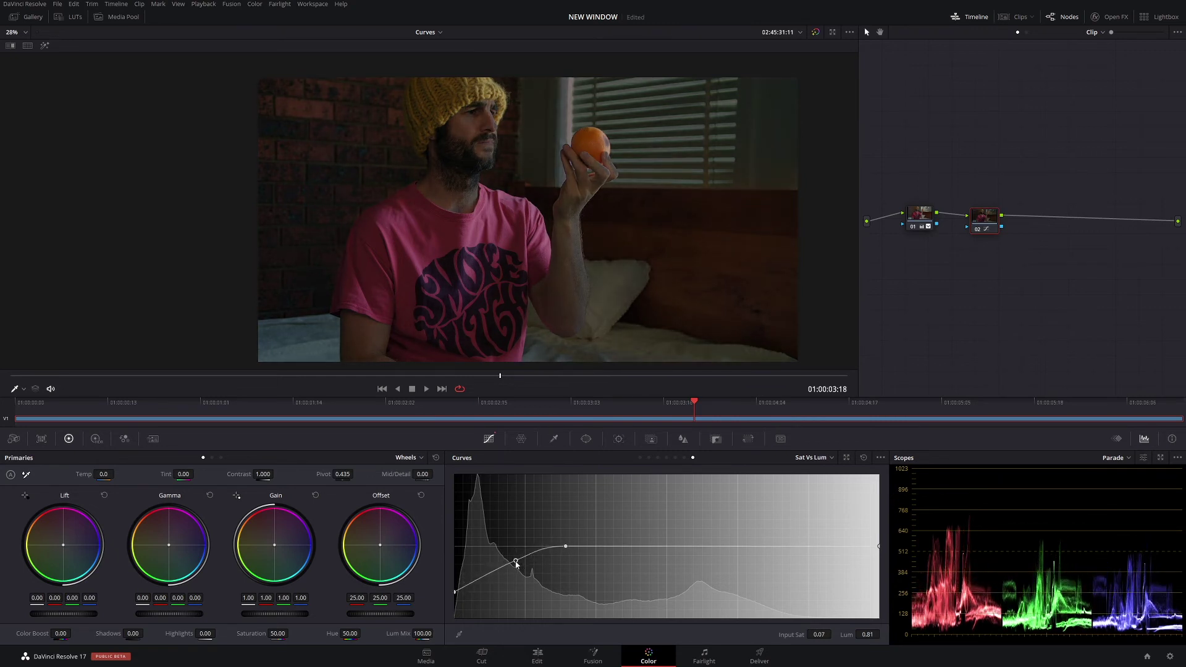
drag(536, 375, 574, 374)
click(863, 458)
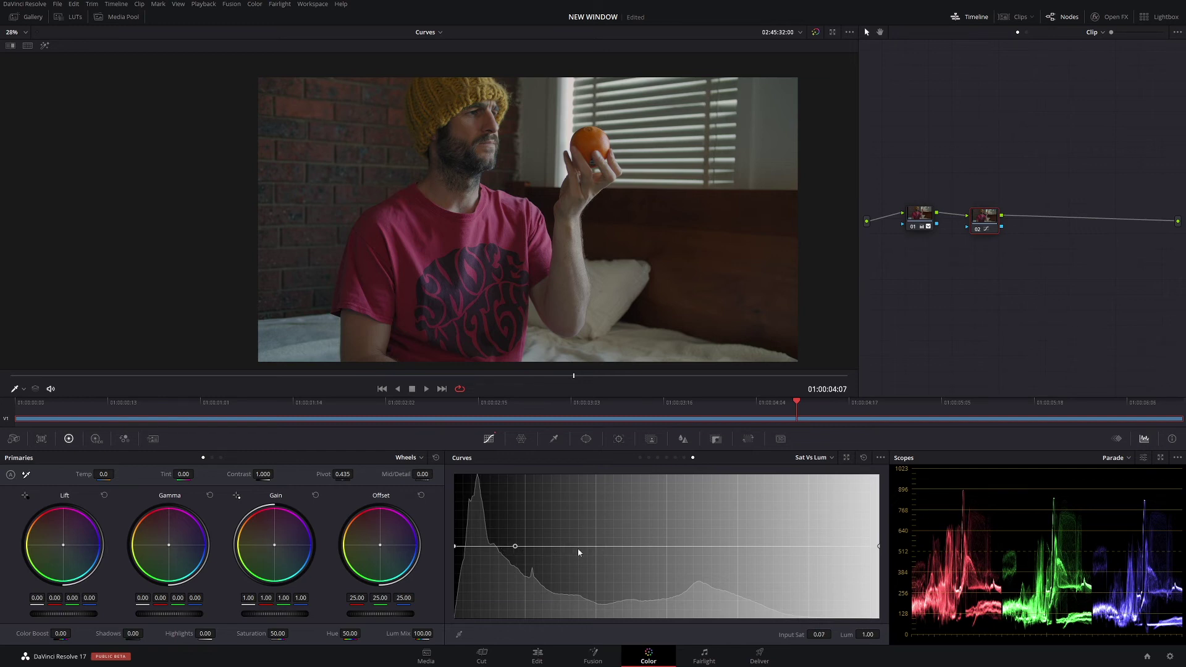
Lift Sat vs Lum luminance to 1.30 at input sat 0.09 and preview it full screen
click(503, 546)
drag(515, 546, 533, 525)
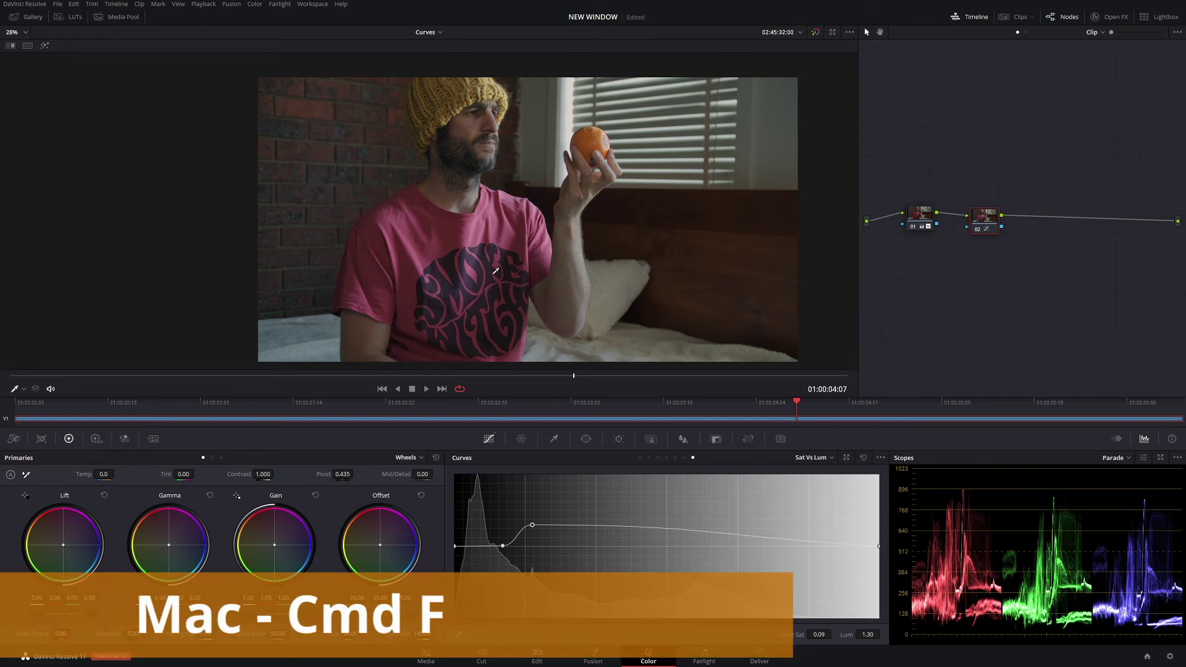
key(super+f)
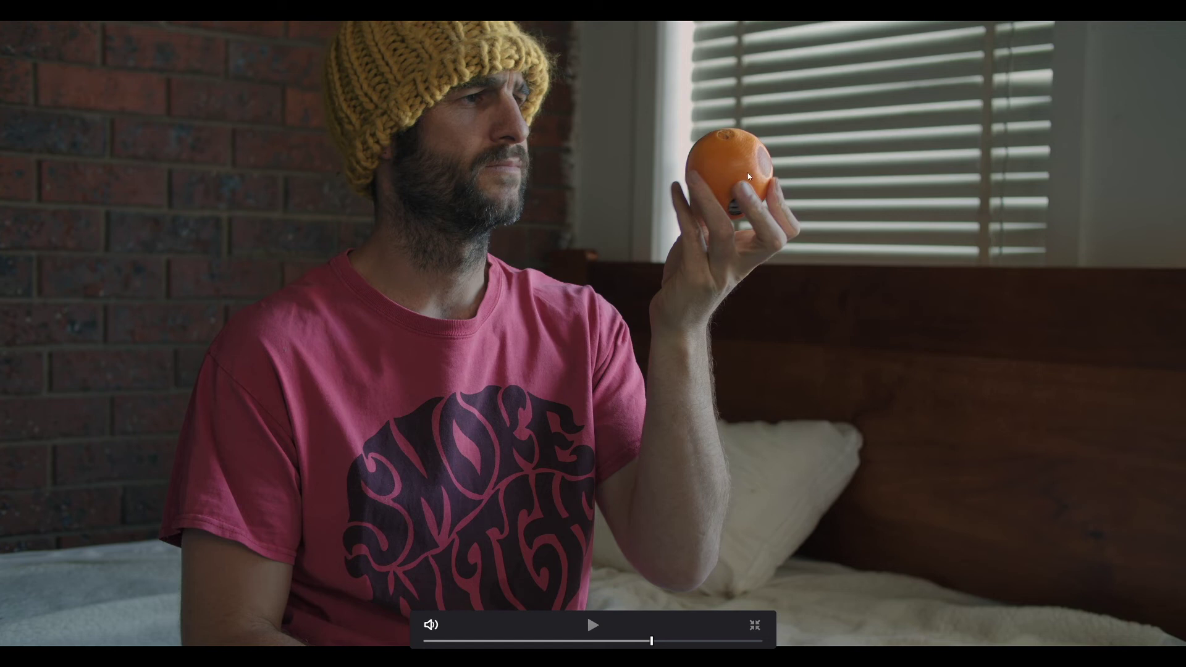
key(ctrl+f)
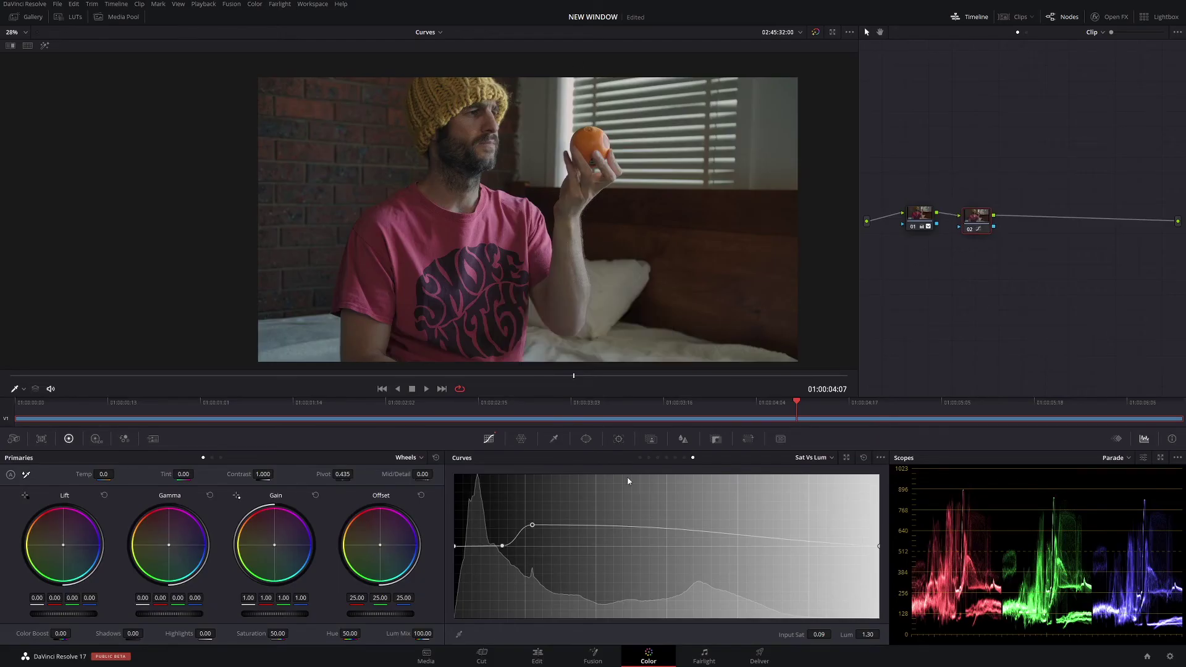
click(586, 439)
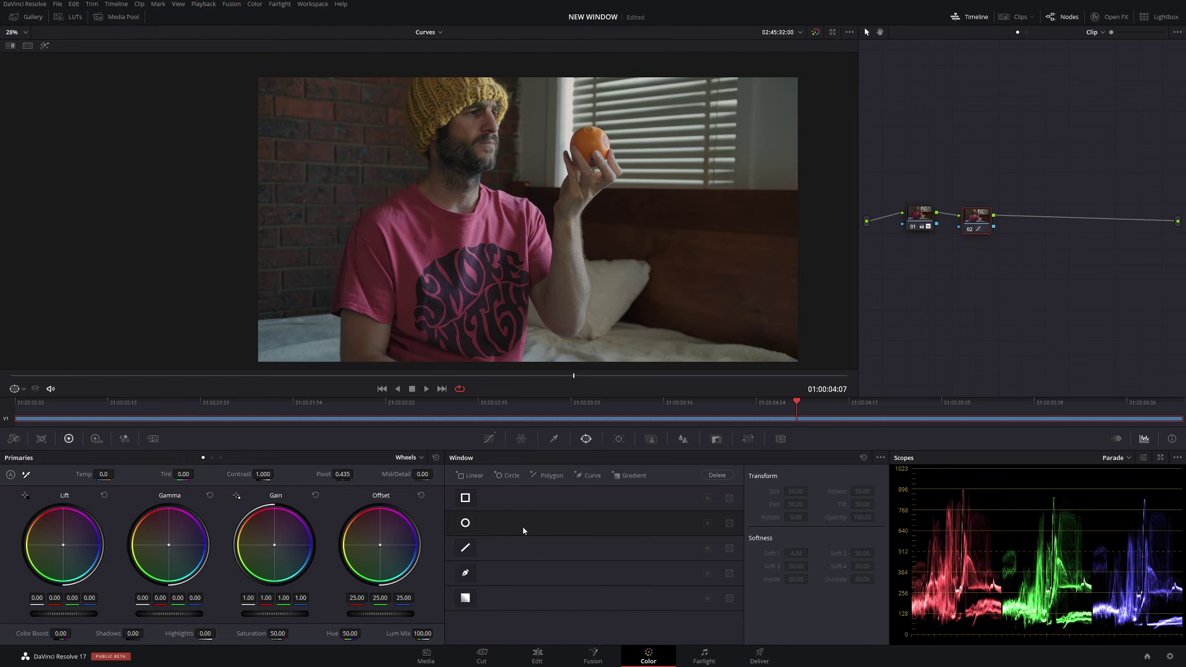
click(466, 522)
drag(529, 255, 560, 113)
drag(466, 157, 459, 169)
key(ctrl+f)
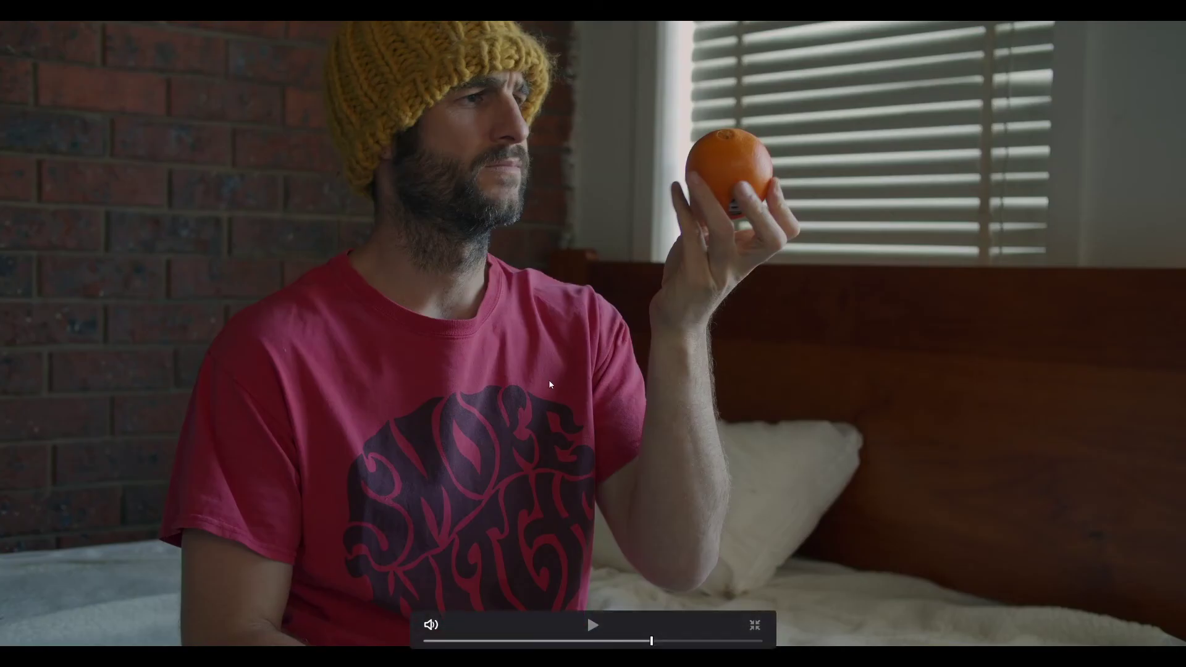
key(ctrl+d)
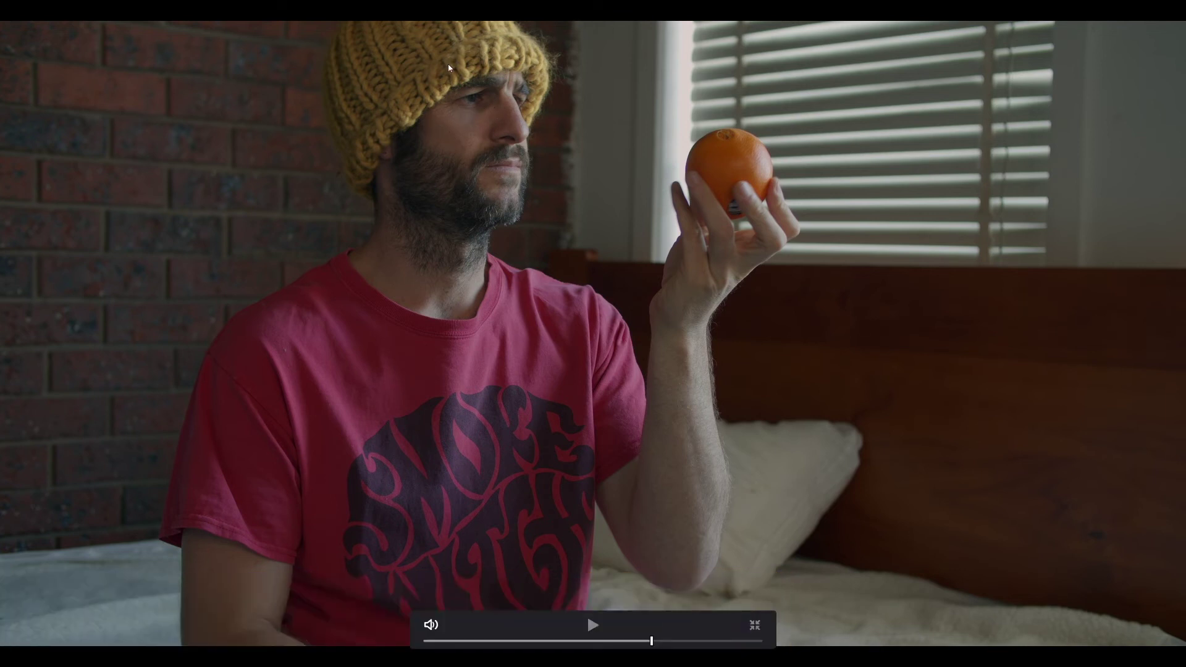
key(Escape)
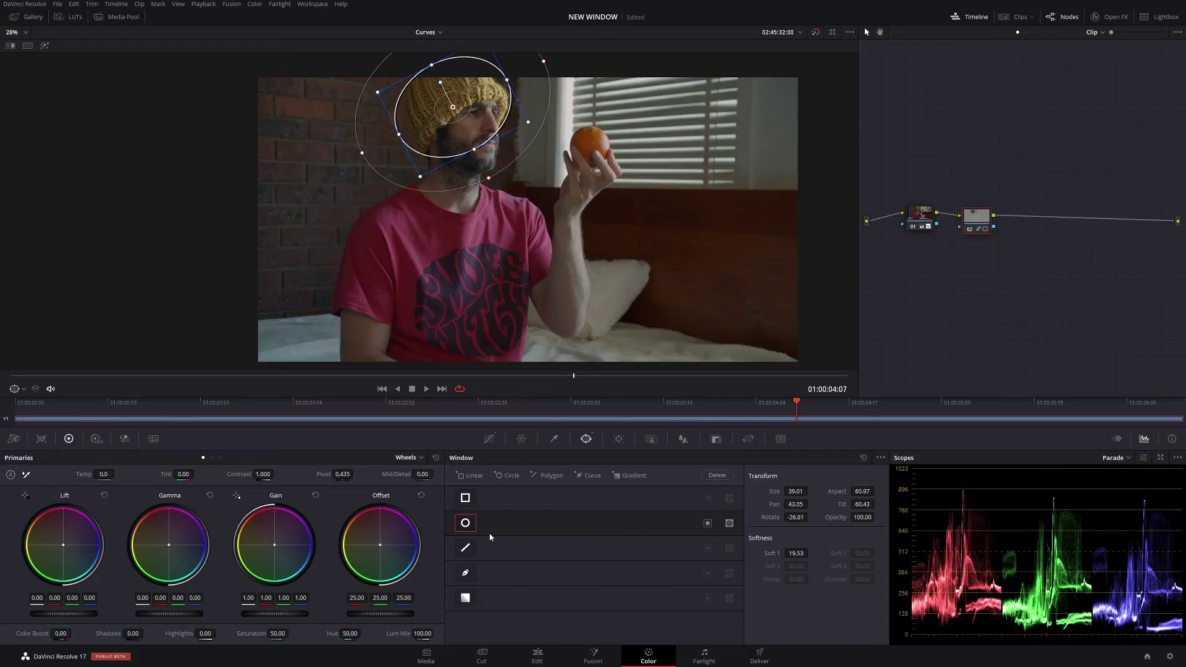
key(ctrl+z)
key(ctrl+z)
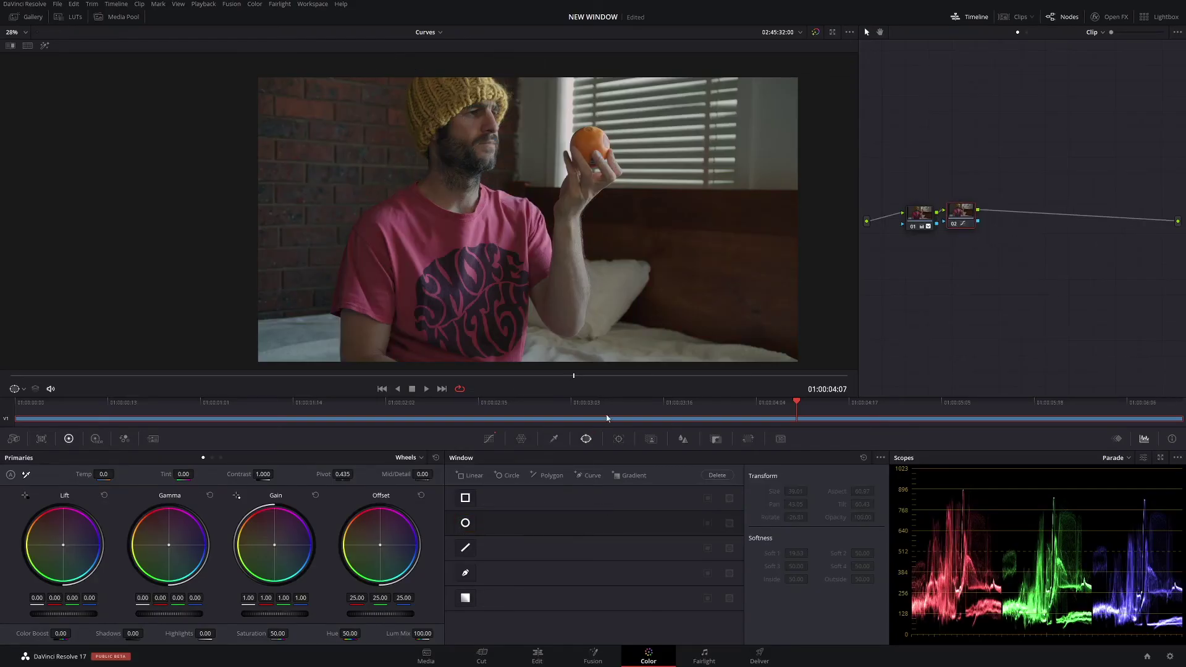
click(487, 440)
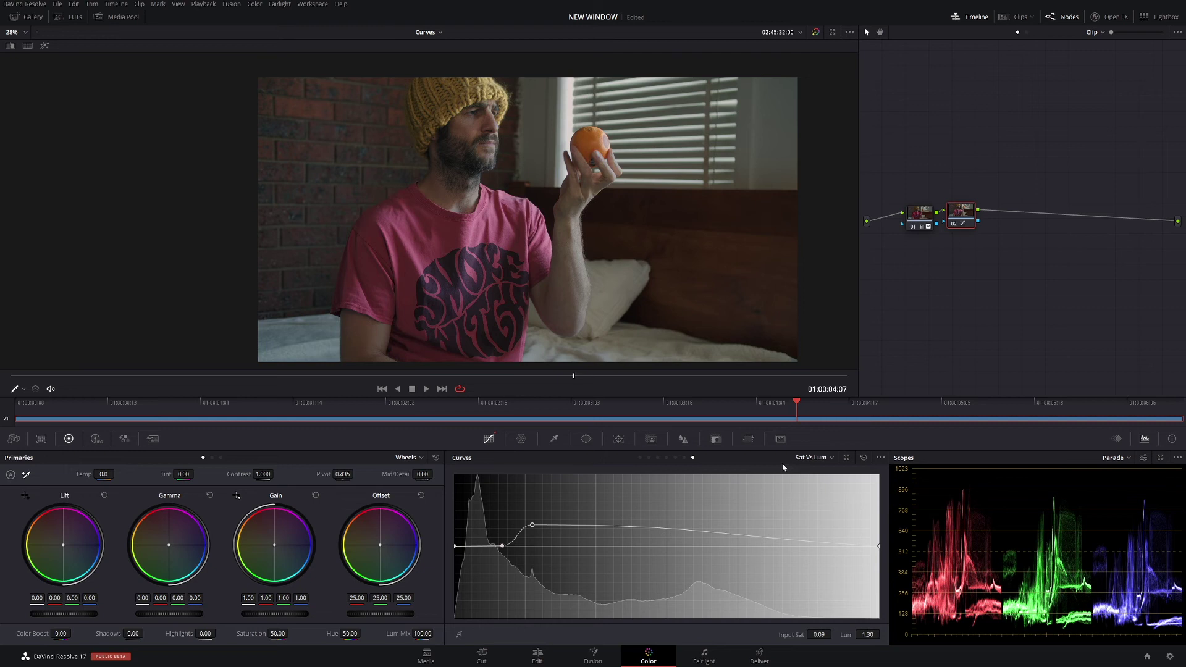
Delete the raised Sat vs Lum point, test darker and brighter low-saturation shapes, then reset
right_click(530, 528)
drag(503, 547, 578, 545)
click(530, 545)
drag(492, 544, 494, 600)
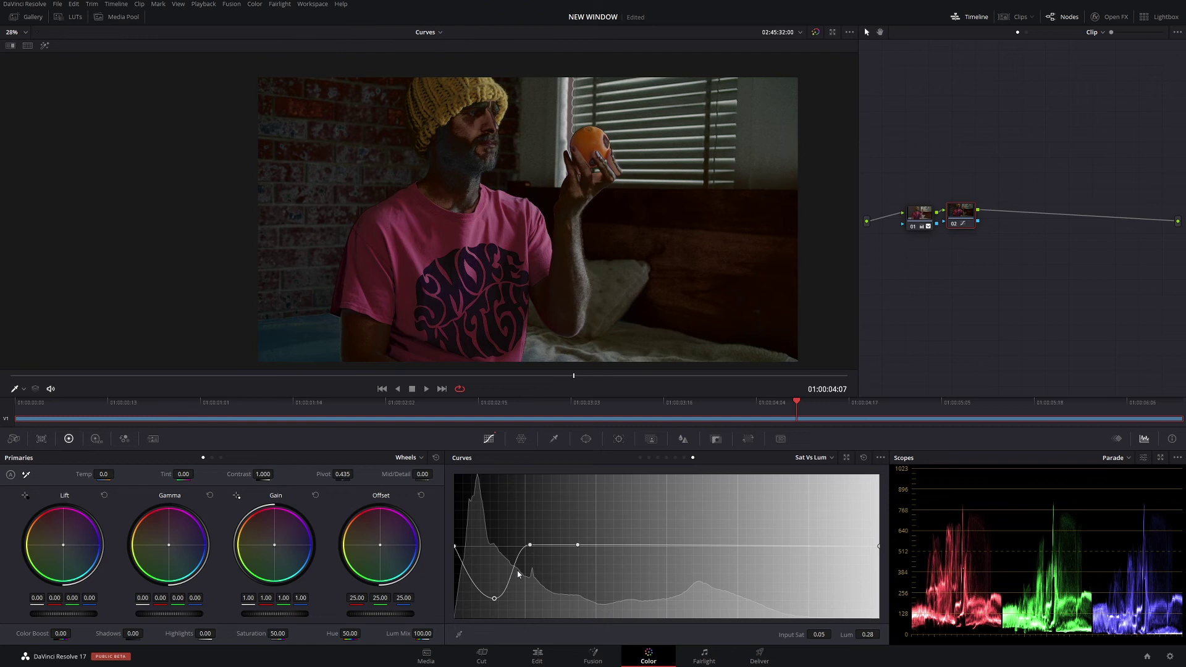
drag(494, 598, 495, 552)
click(863, 458)
Reshape the Sat vs Lum curve to peak at luminance 1.25 and preview it full screen
click(578, 550)
drag(487, 547, 538, 538)
drag(624, 548, 547, 530)
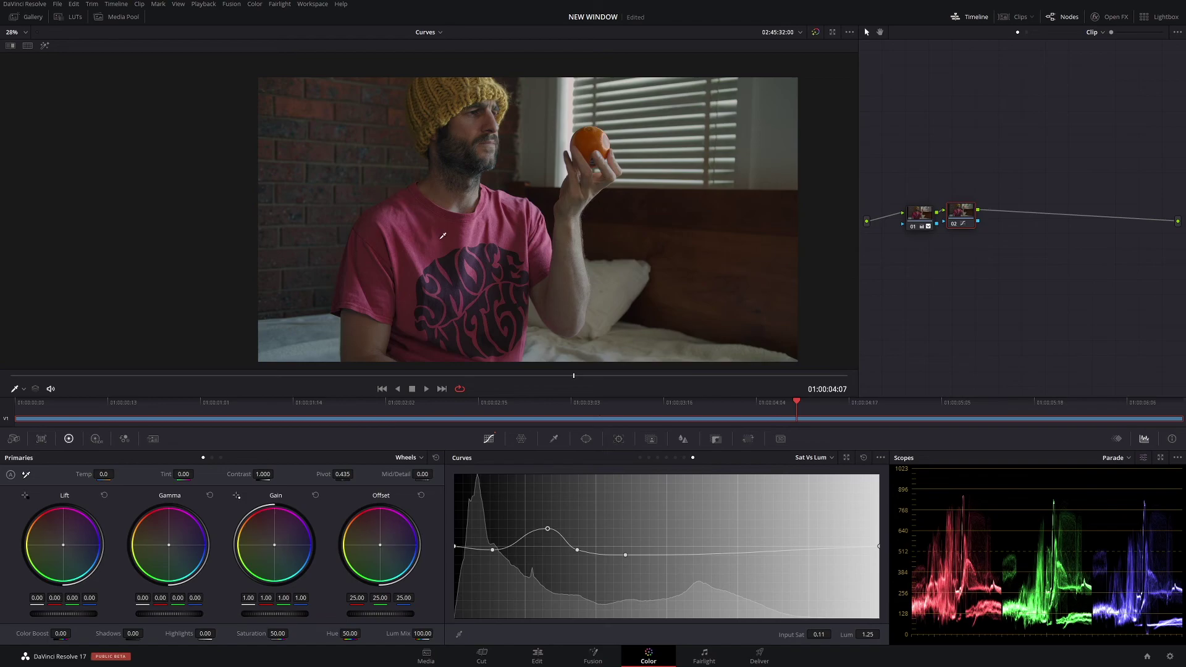
key(p)
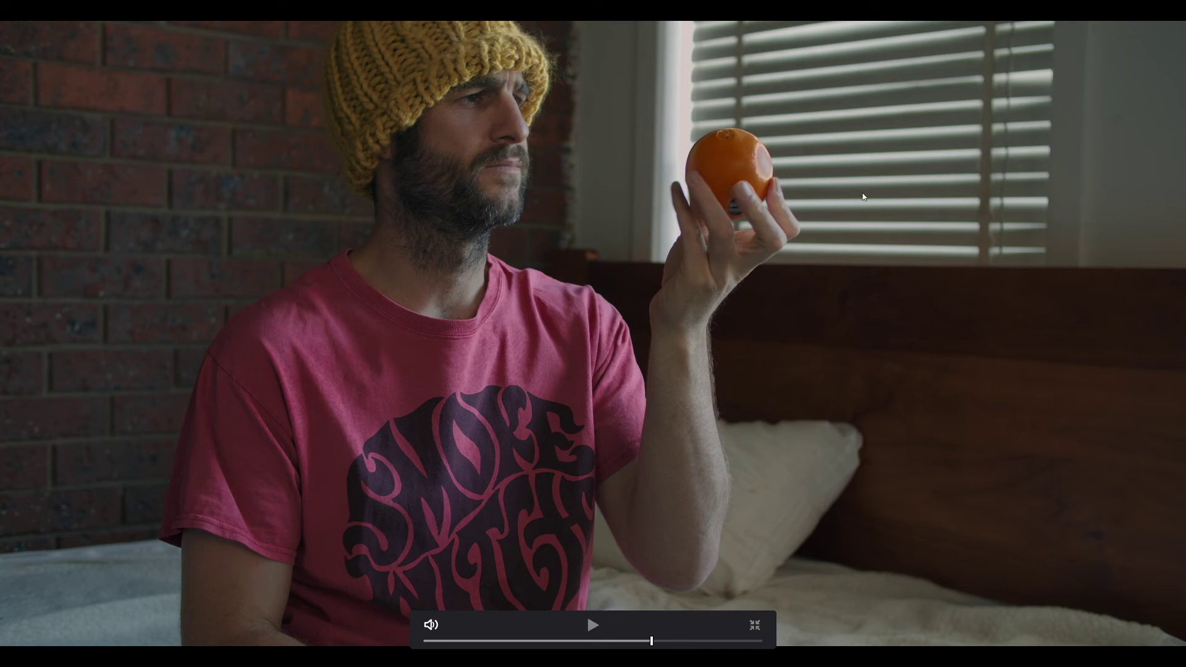
key(Escape)
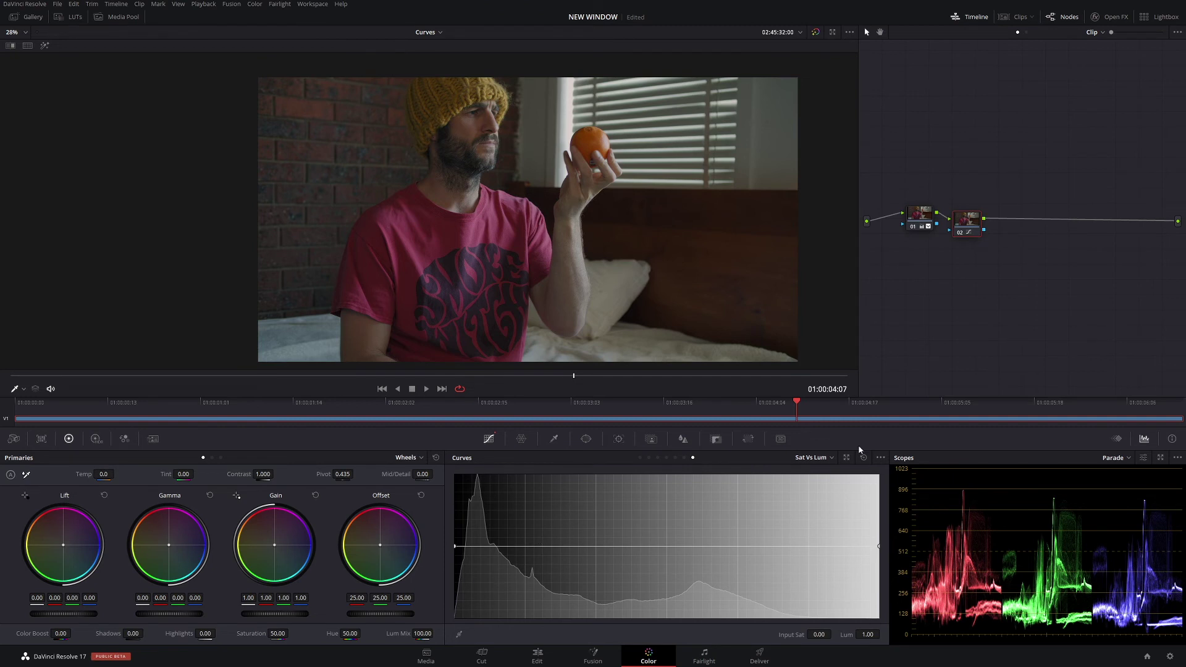
Test a hump and a dip on the Sat vs Lum point, reset it flat, and nudge node 02
drag(606, 546, 607, 508)
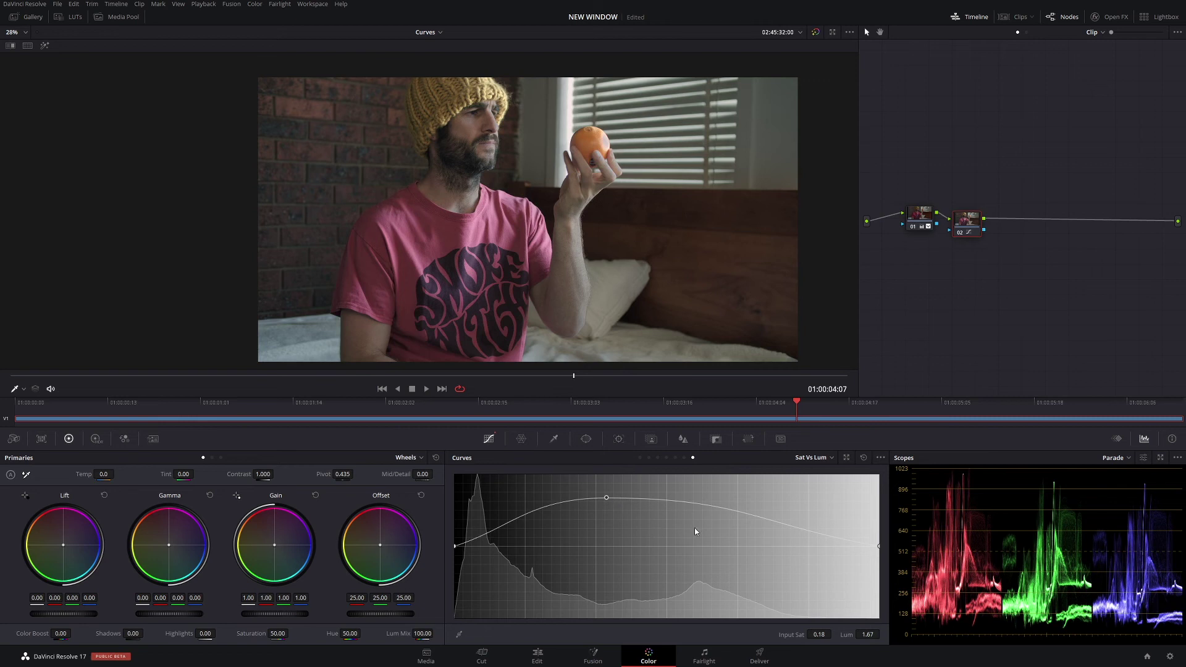
drag(608, 502, 599, 591)
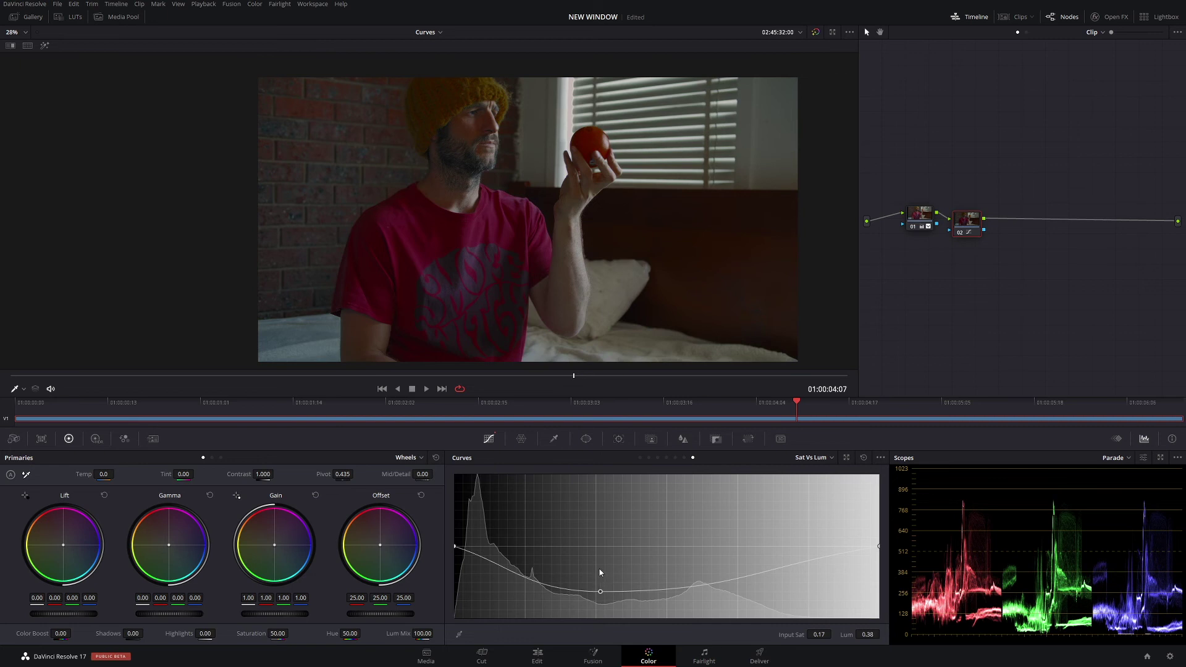
drag(599, 592, 598, 483)
click(865, 458)
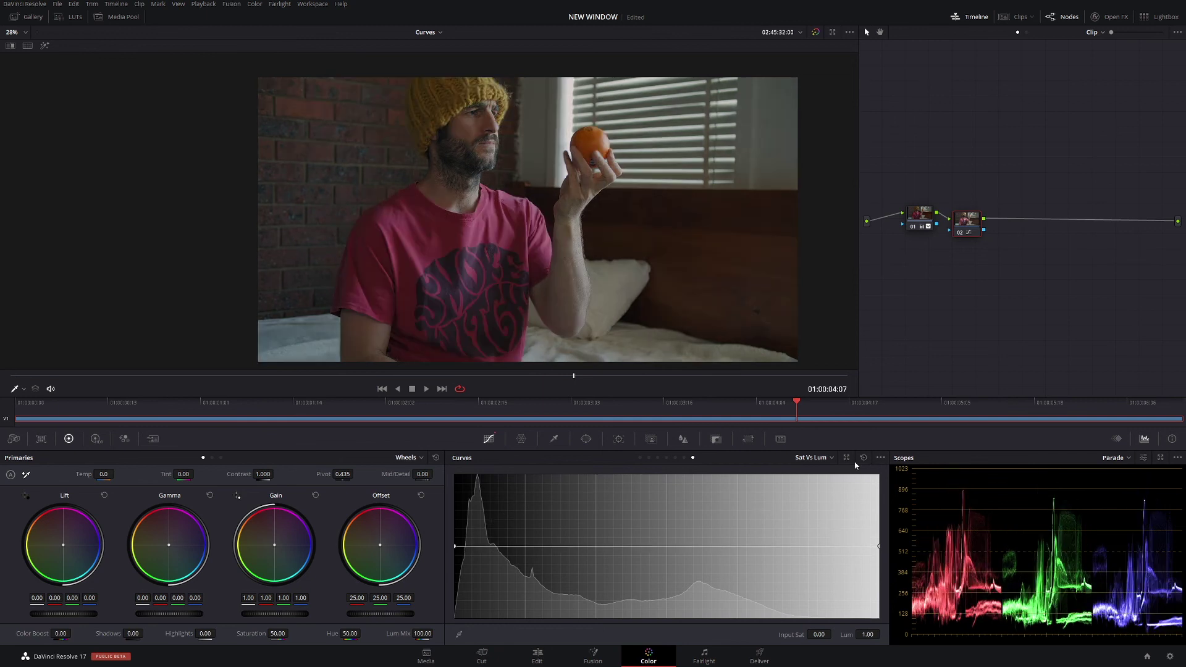
drag(971, 224, 980, 218)
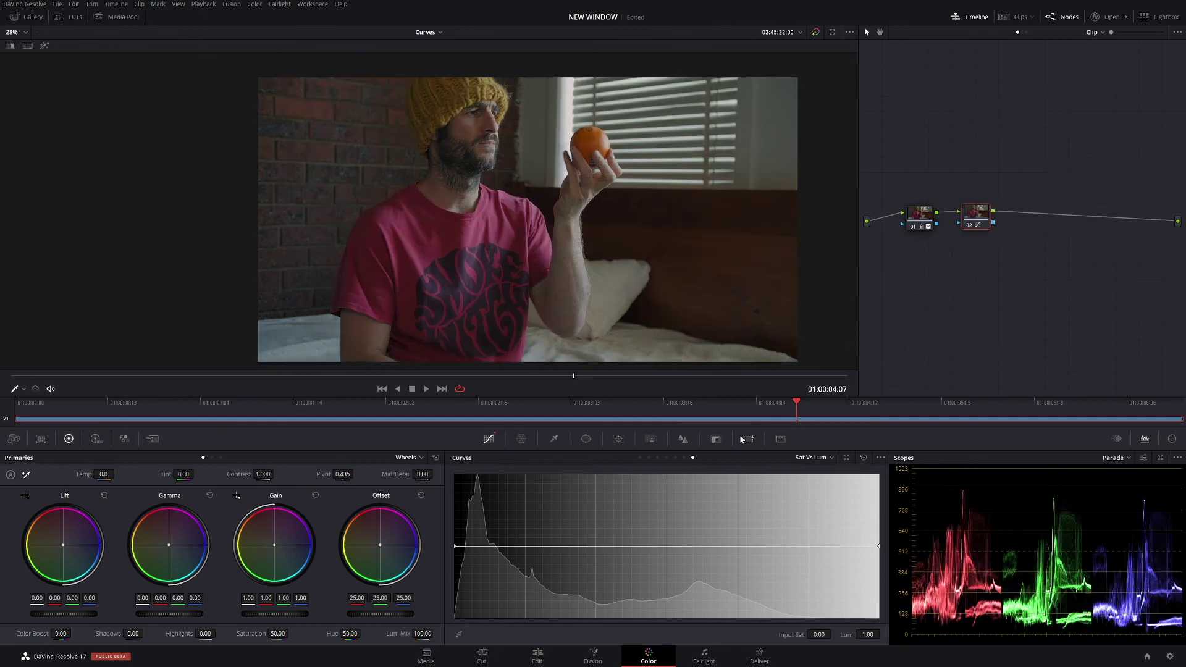
Try a Hue vs Hue rotation and a red desaturation on Hue vs Sat, then reset Hue vs Sat
click(648, 457)
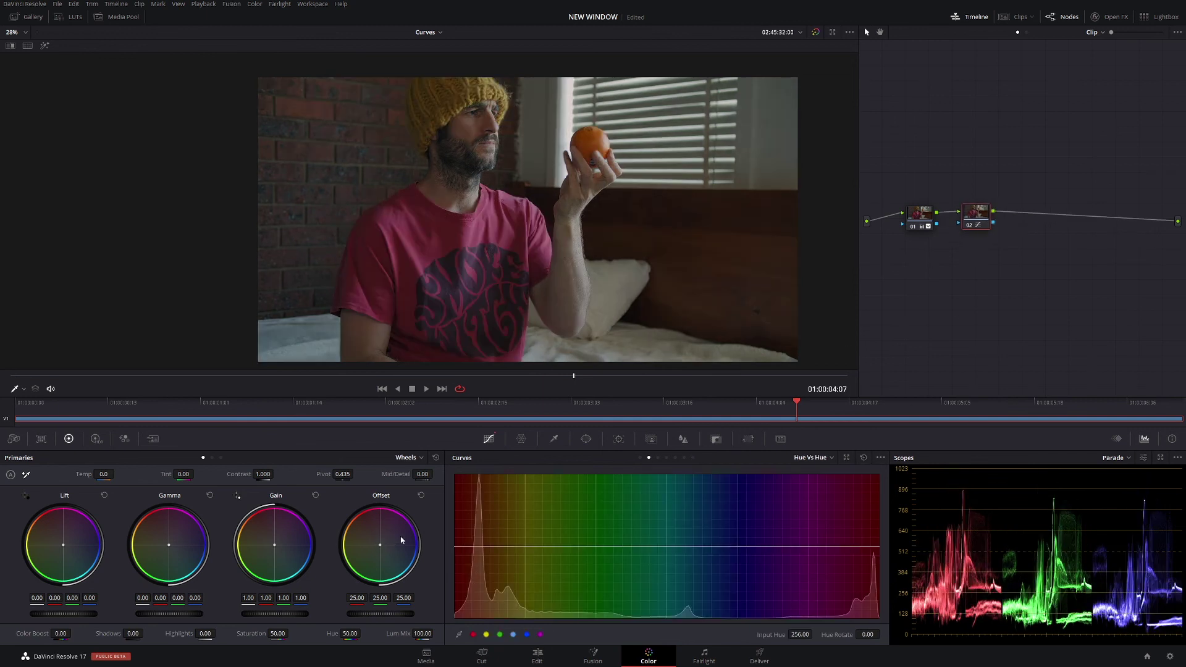
mouse_move(751, 539)
mouse_down()
mouse_move(747, 472)
mouse_move(727, 614)
mouse_move(731, 530)
mouse_move(729, 542)
mouse_up()
click(824, 462)
click(811, 486)
drag(474, 548, 471, 608)
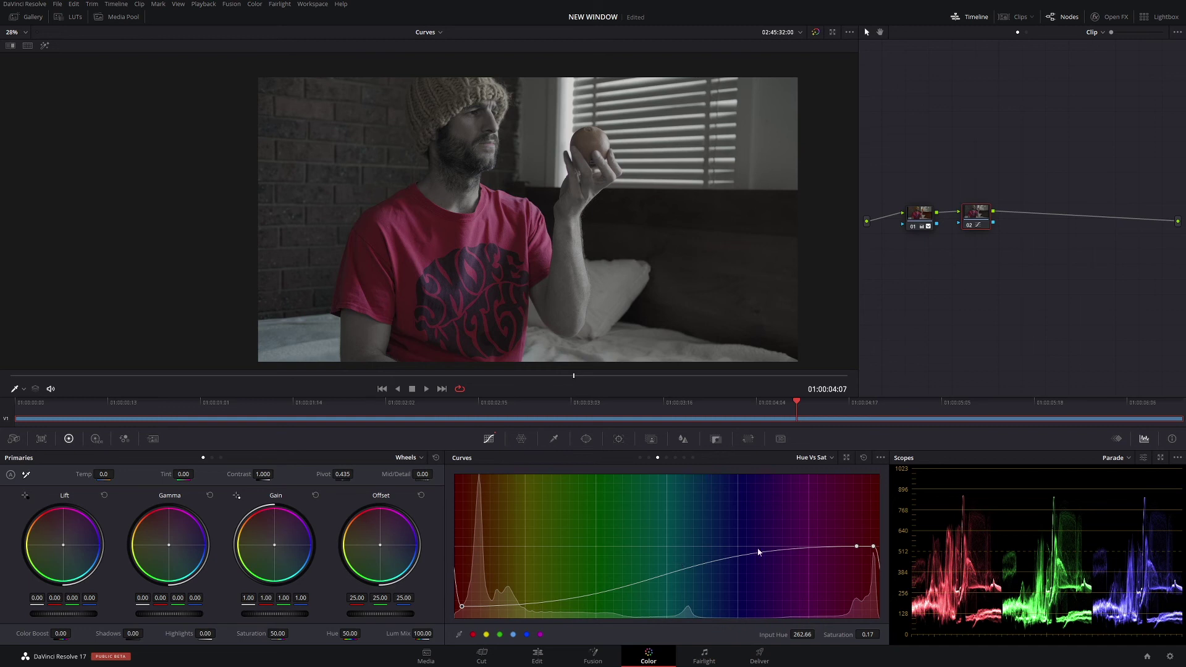
click(864, 458)
Shape a small Hue vs Lum bump over the red-orange hues, then reset that curve
click(666, 458)
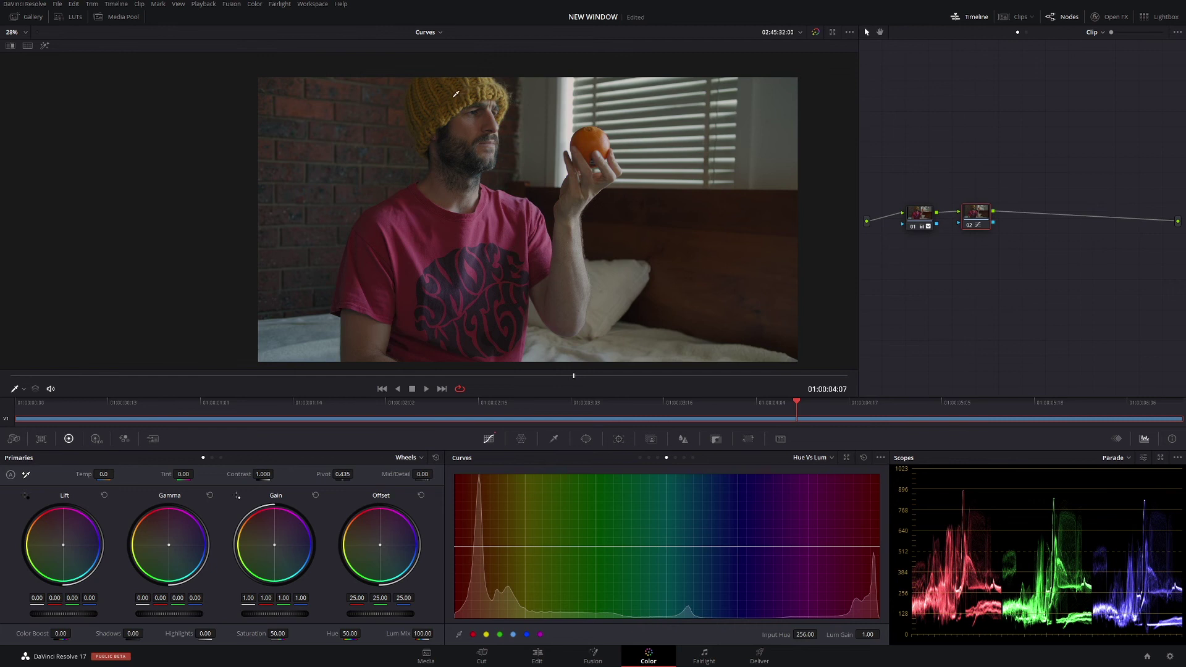
drag(500, 547, 498, 595)
click(864, 458)
Test lowering shadow saturation on the Lum vs Sat curve, then reset it flat
click(676, 458)
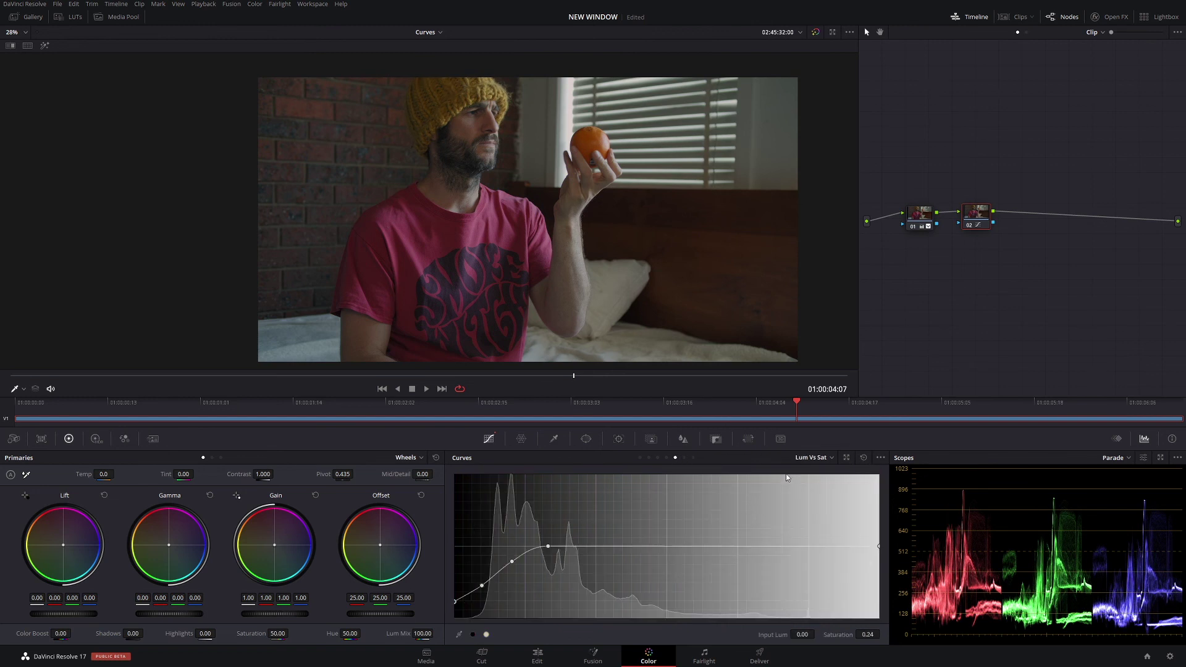
click(863, 458)
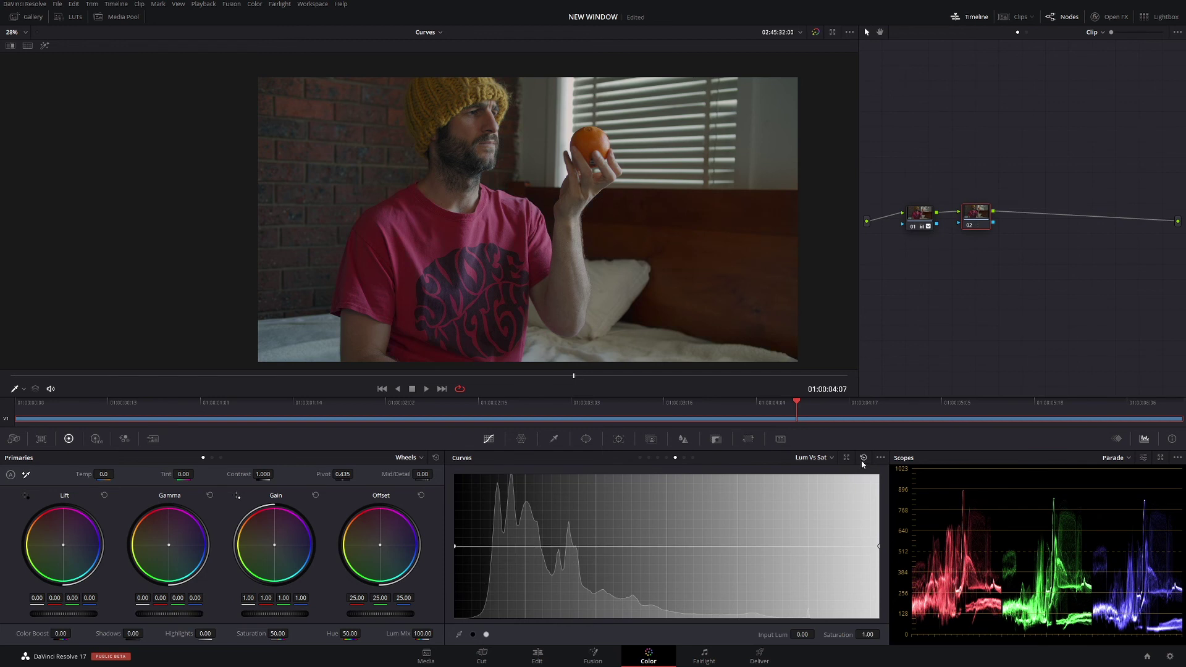
click(520, 548)
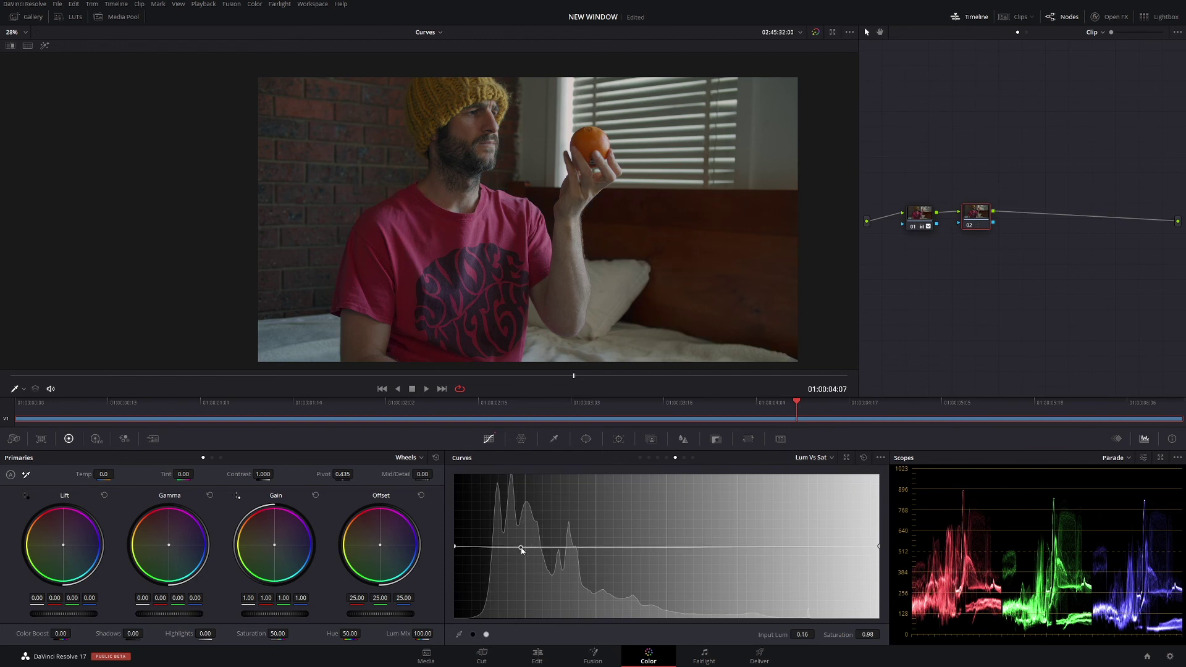
drag(455, 546, 459, 627)
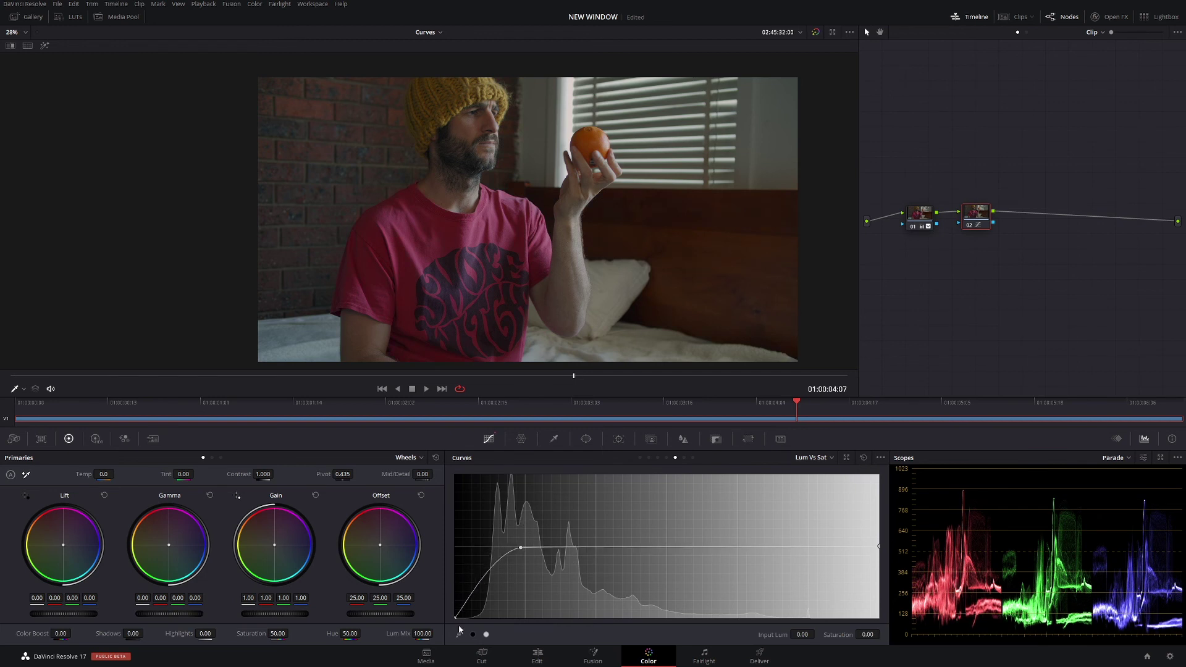
drag(498, 569, 470, 548)
click(863, 457)
Try a highlight point on the Lum vs Sat curve and reset it to flat again
click(690, 546)
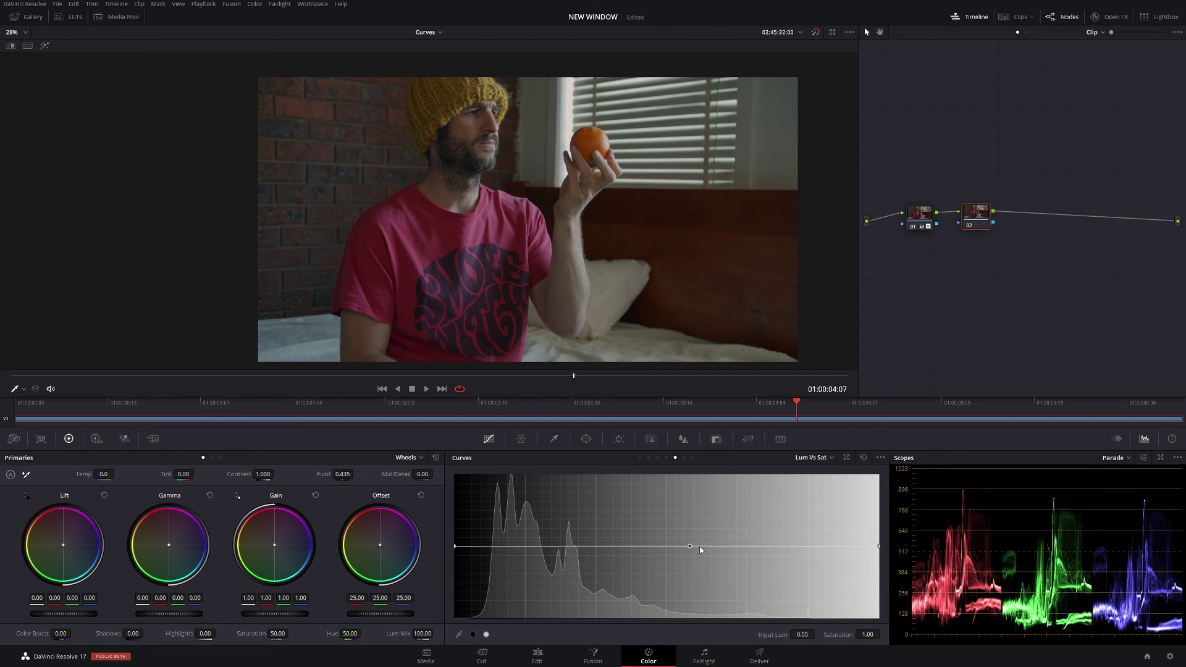
drag(795, 546, 801, 587)
click(863, 458)
click(684, 458)
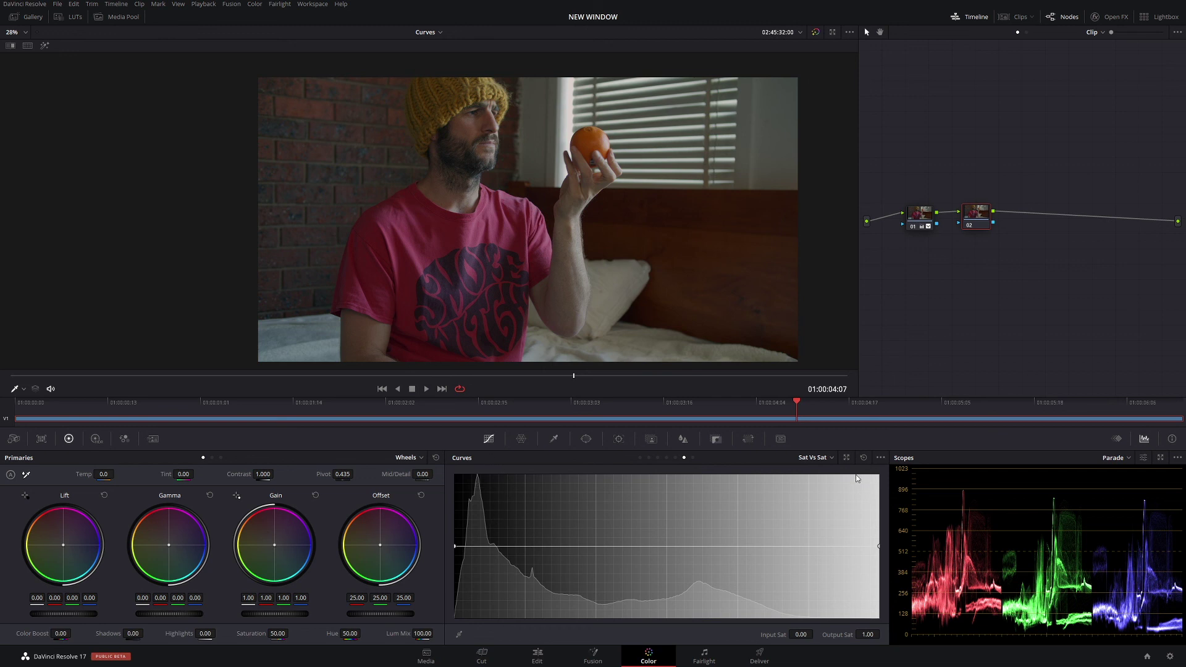
Sample the orange onto the Sat vs Sat curve, raise a mid-saturation hump, and flatten the low end
click(596, 142)
drag(612, 546, 617, 509)
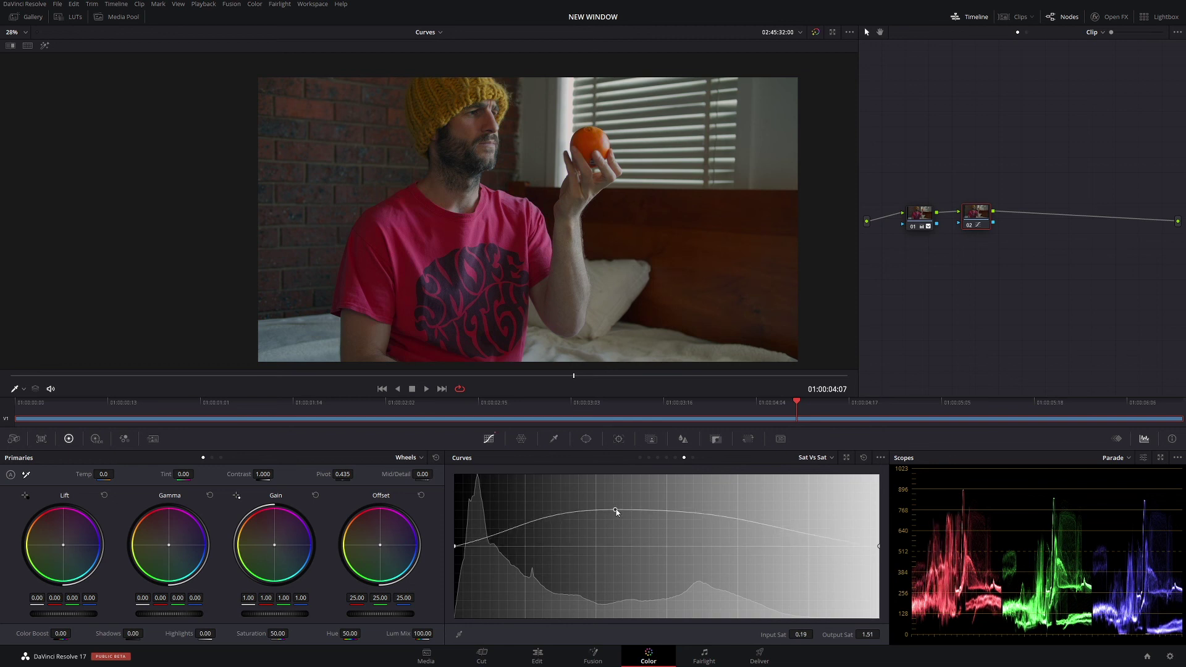
click(535, 523)
drag(535, 523, 560, 546)
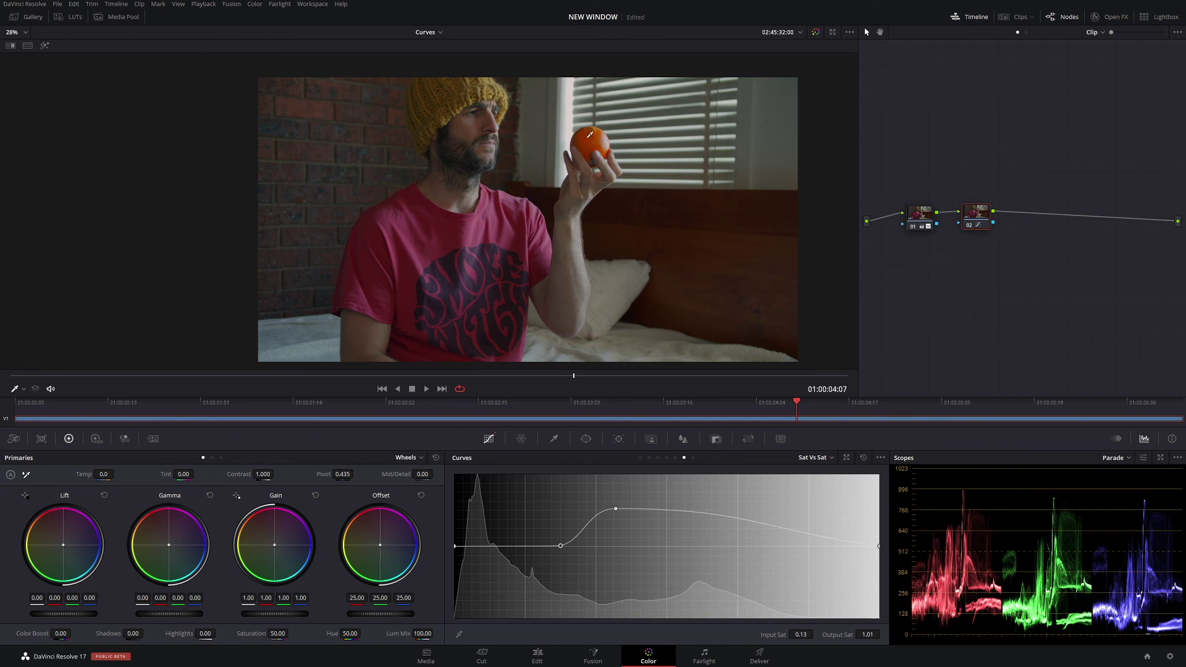
click(692, 457)
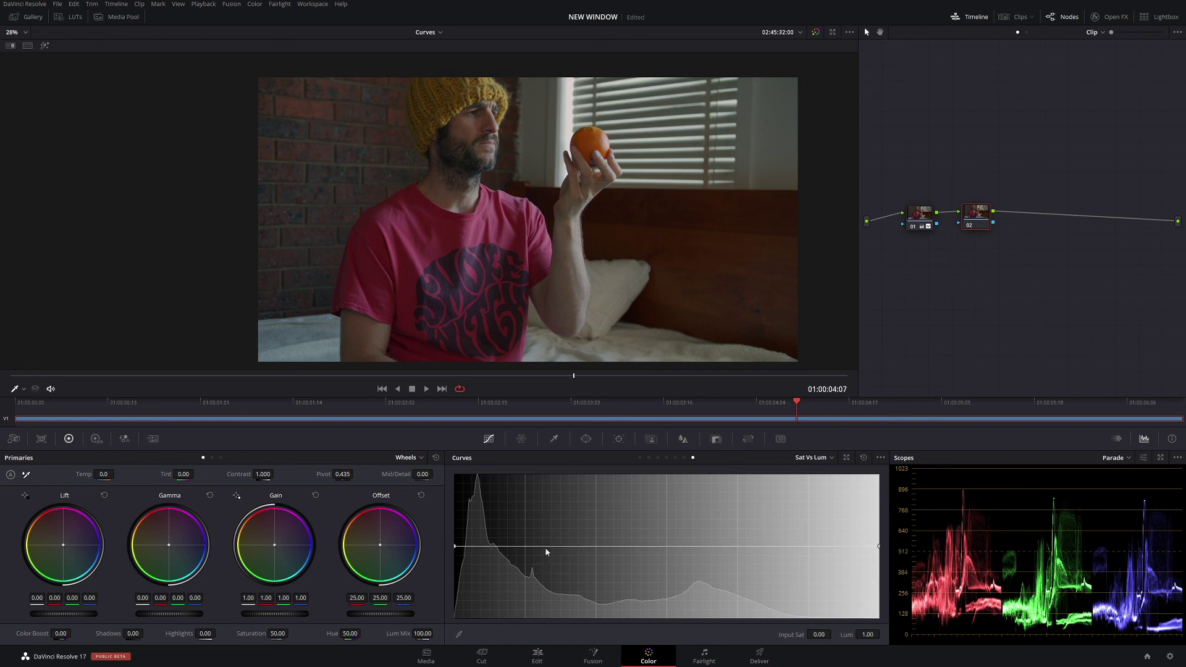
Test brightening and darkening the saturated orange on the Sat vs Lum curve, then reset it
click(547, 546)
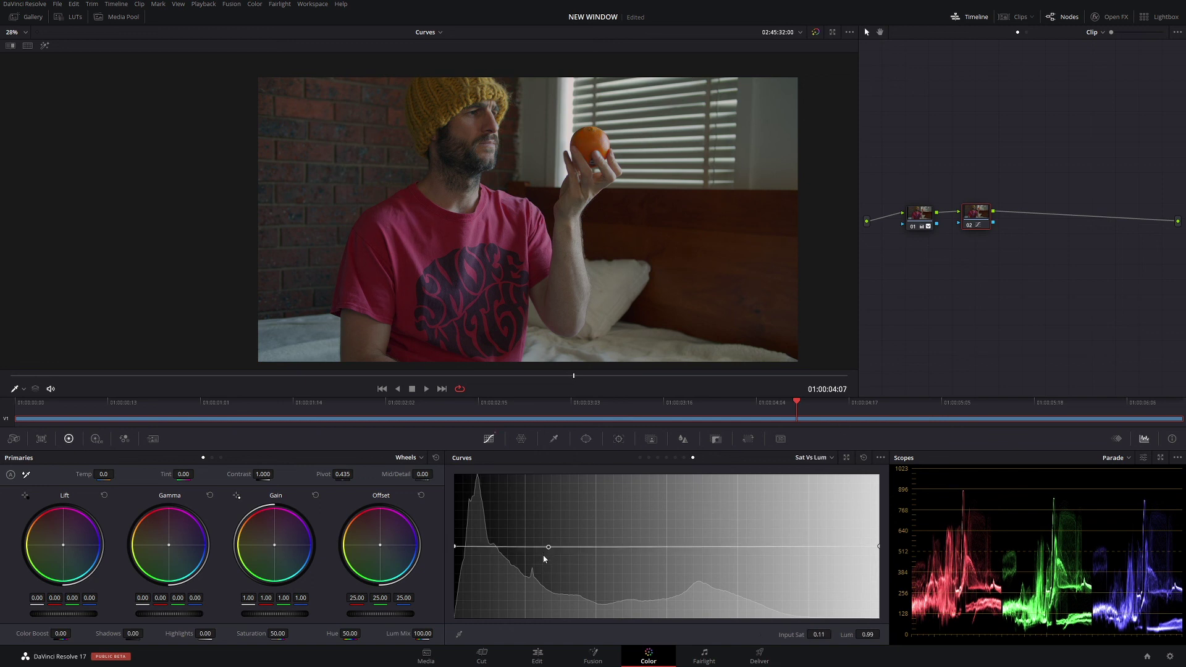
drag(597, 548, 593, 481)
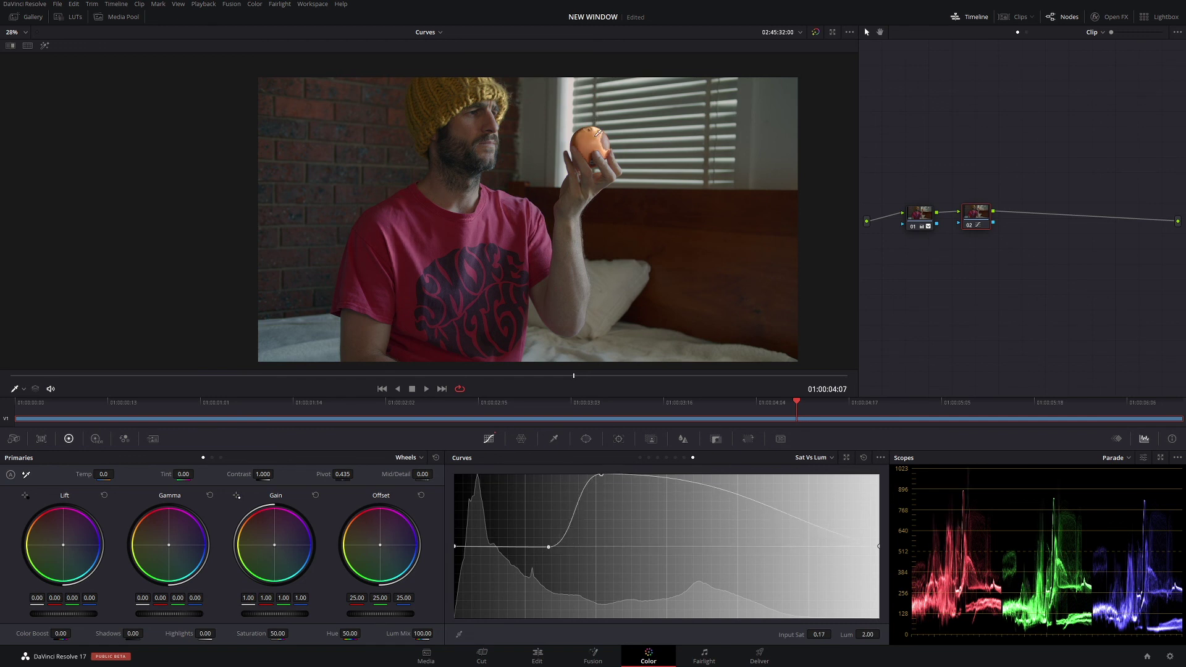
drag(601, 475, 600, 602)
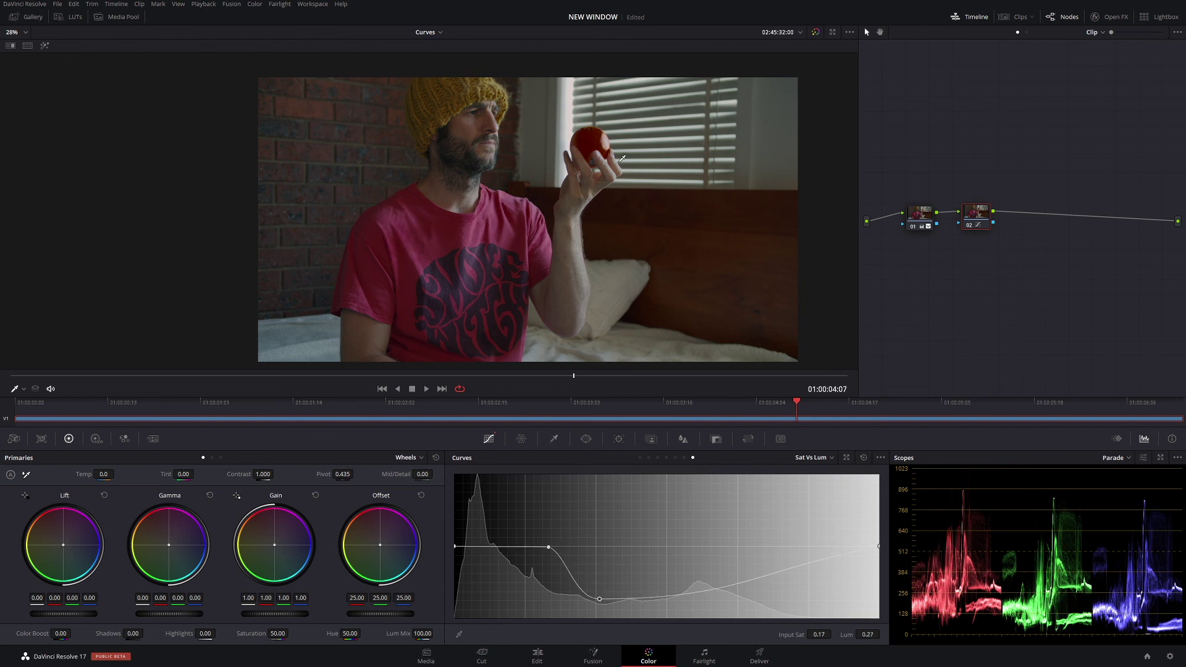
click(865, 457)
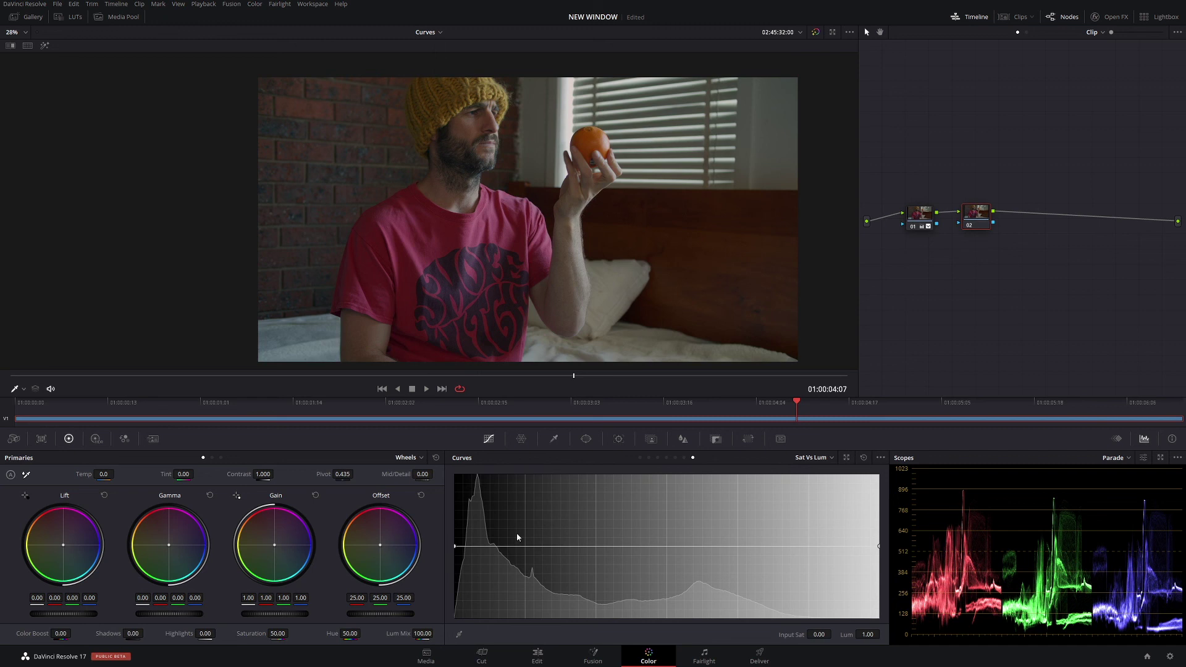
Try brightening the least saturated areas on Sat vs Lum, then reset the curve flat
click(507, 548)
drag(456, 546, 450, 509)
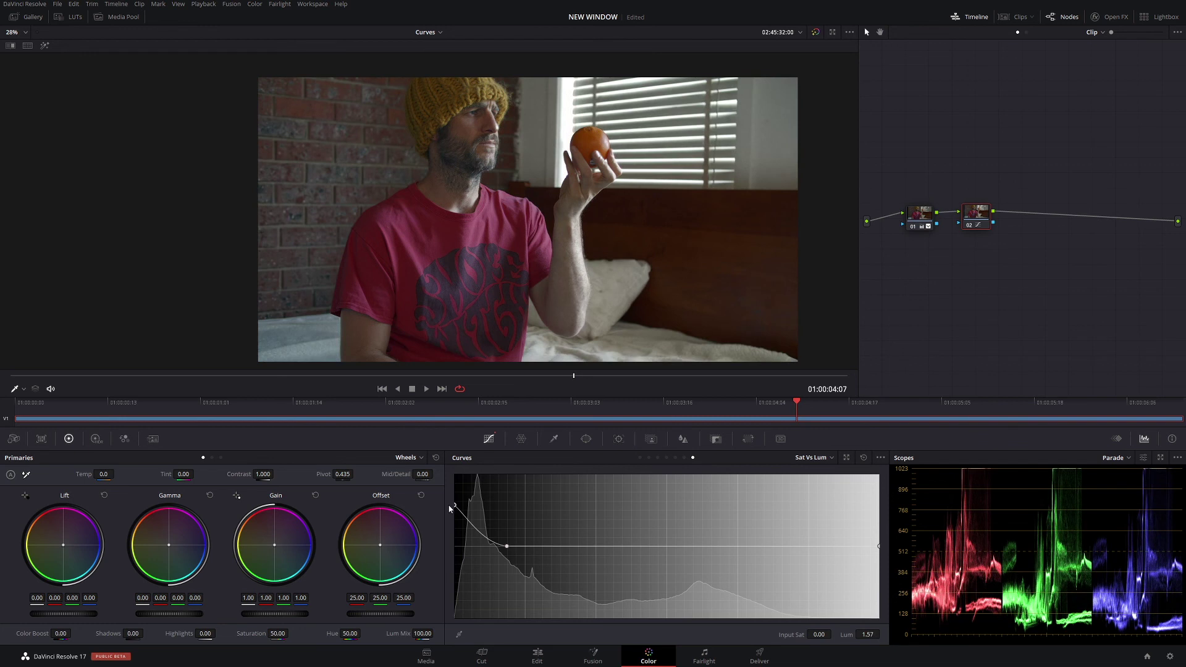
click(864, 458)
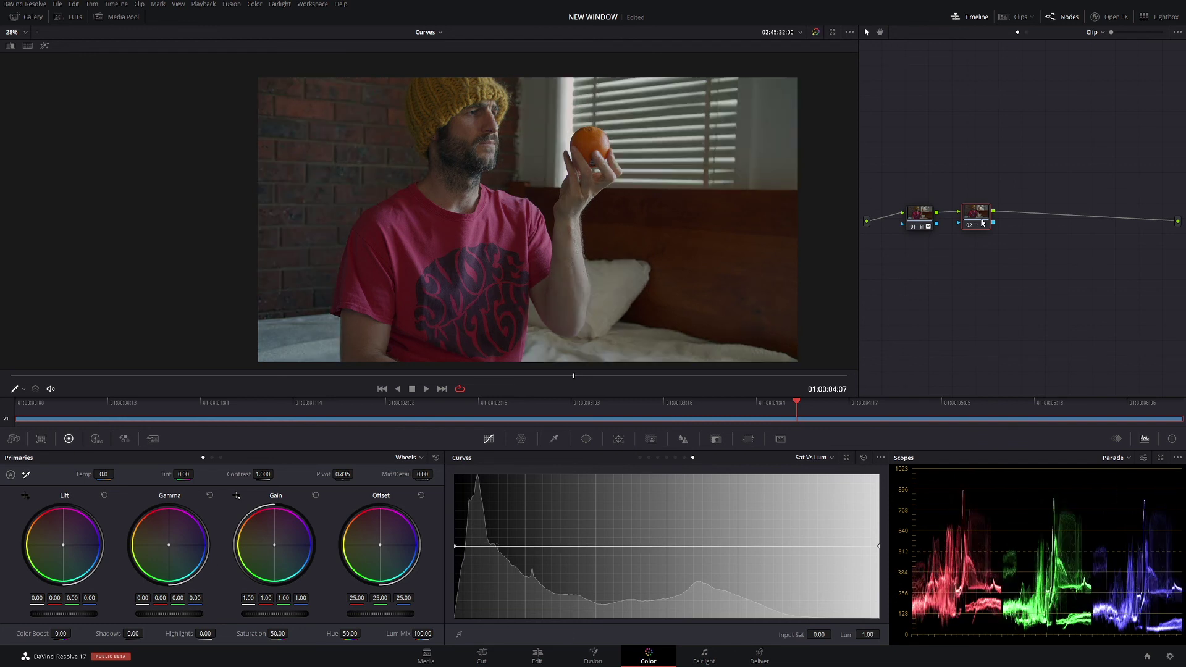
Cycle through the curve modes to settle on Hue vs Sat, and nudge node 02 down-right
click(649, 458)
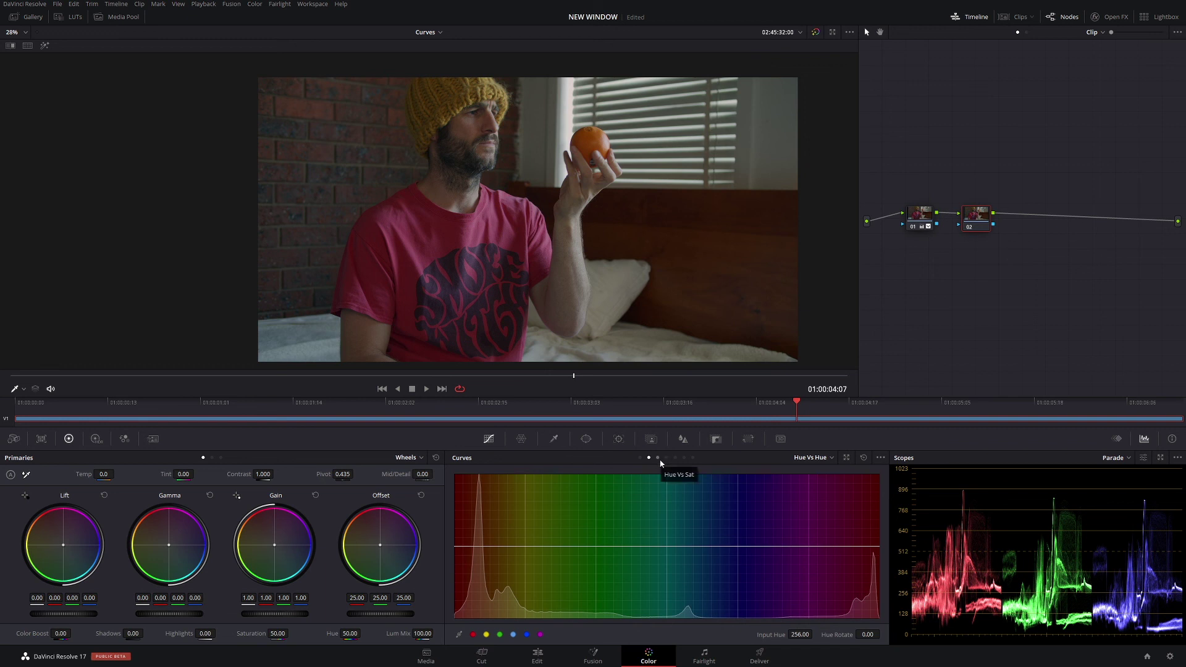
click(658, 457)
click(667, 458)
click(684, 458)
click(693, 458)
click(649, 458)
click(658, 458)
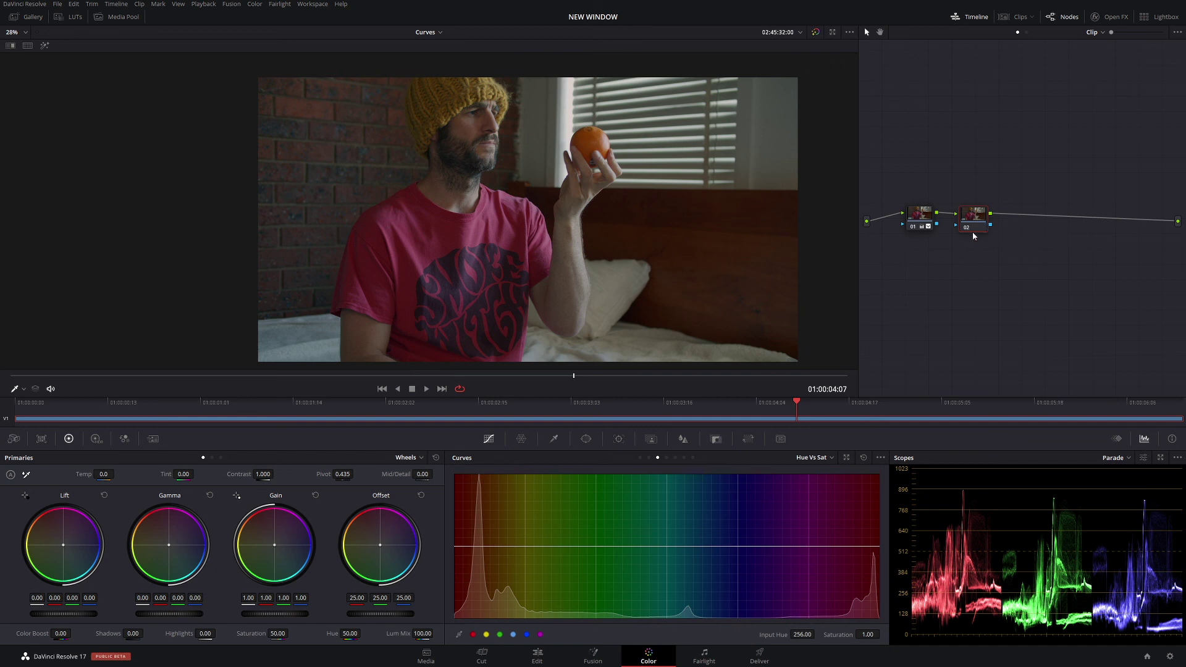
drag(973, 234, 978, 228)
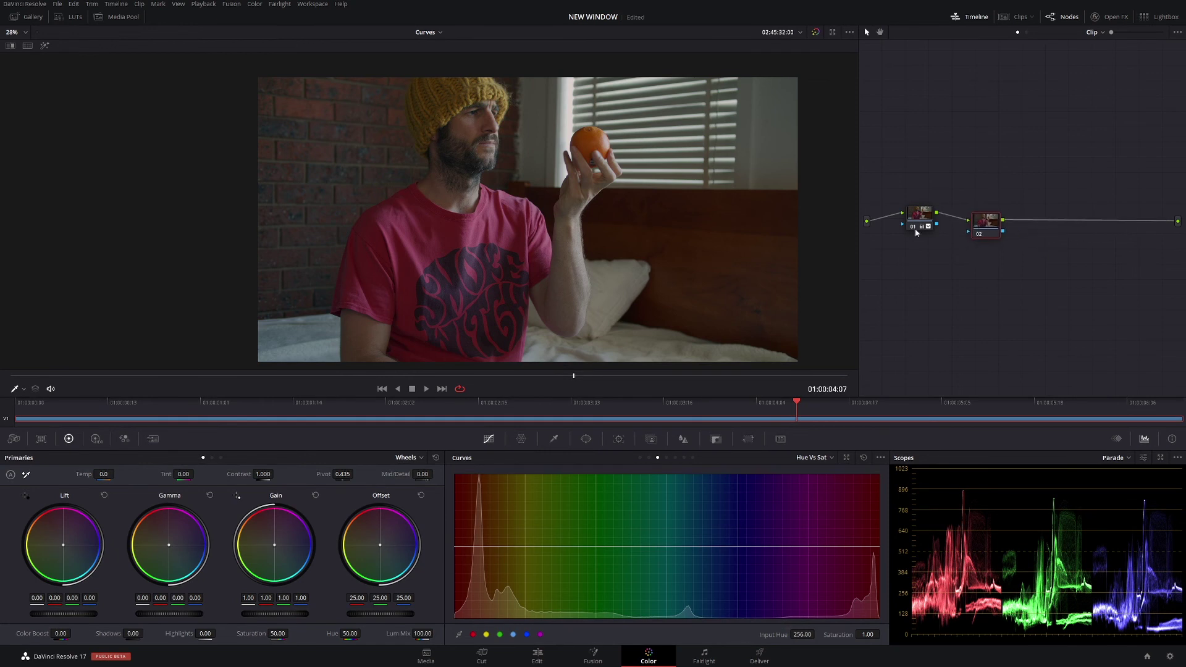
Move node 02 up and right, then undo the move with Ctrl+Z
mouse_move(915, 230)
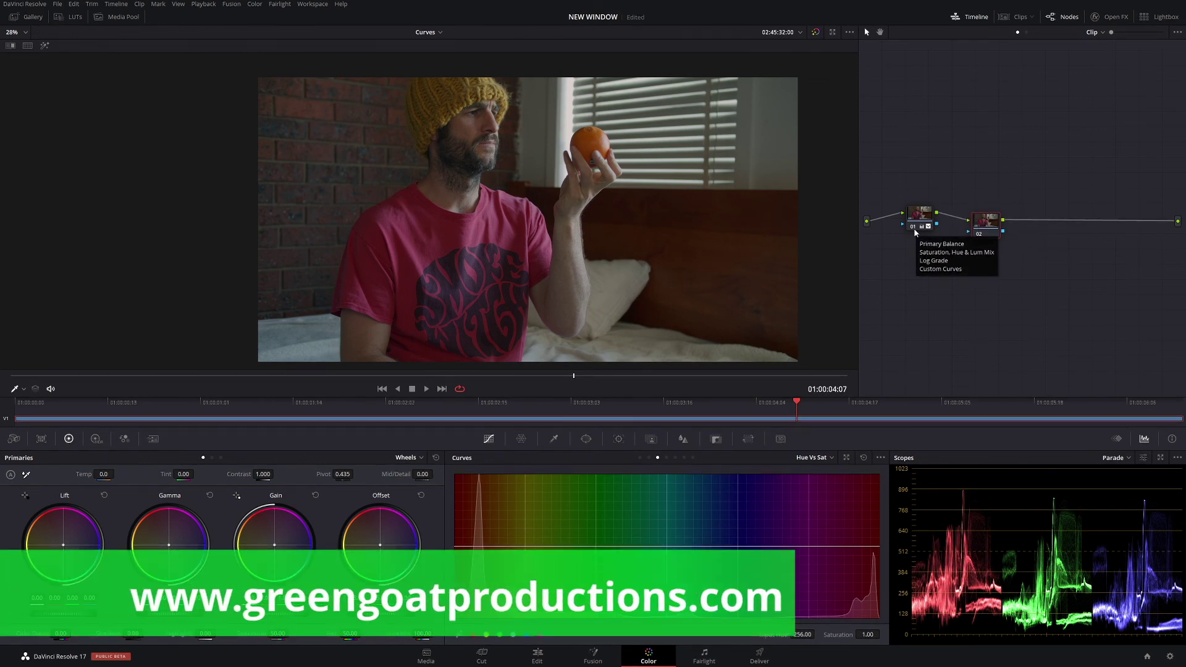
drag(985, 221, 992, 208)
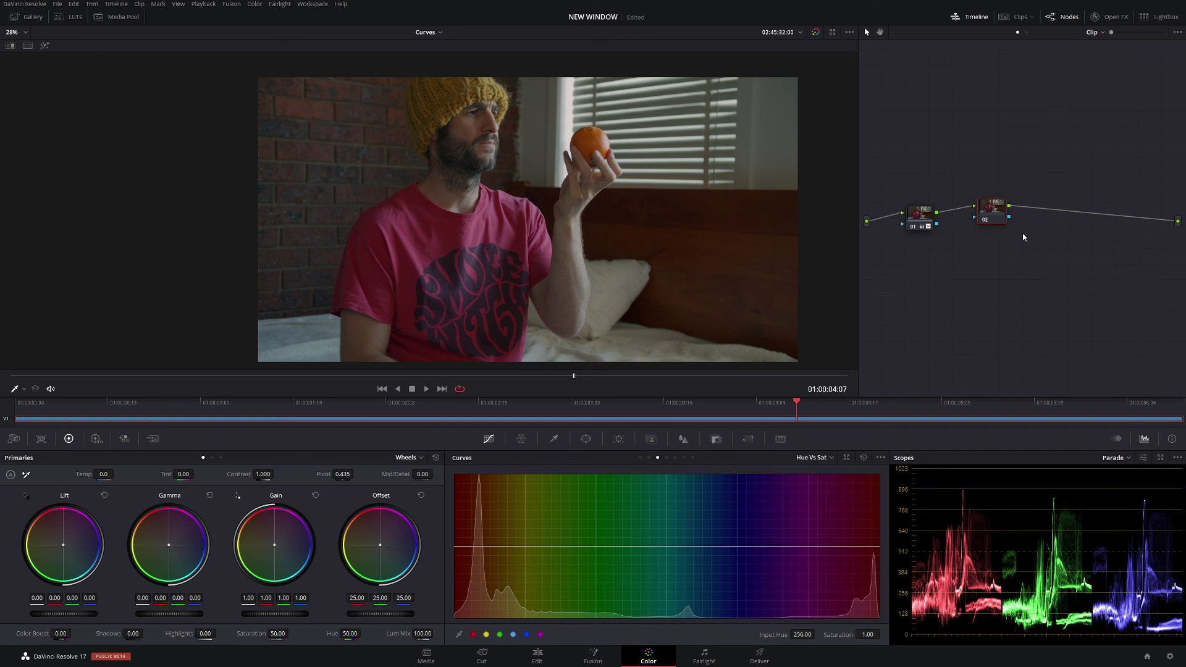
key(ctrl+z)
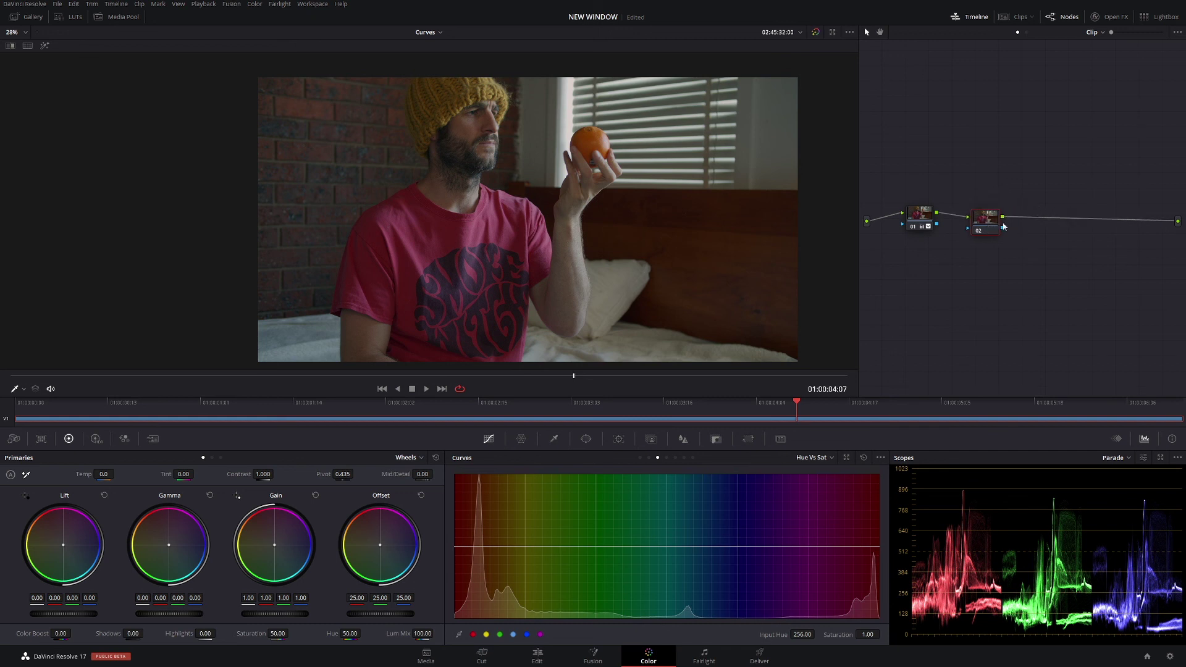